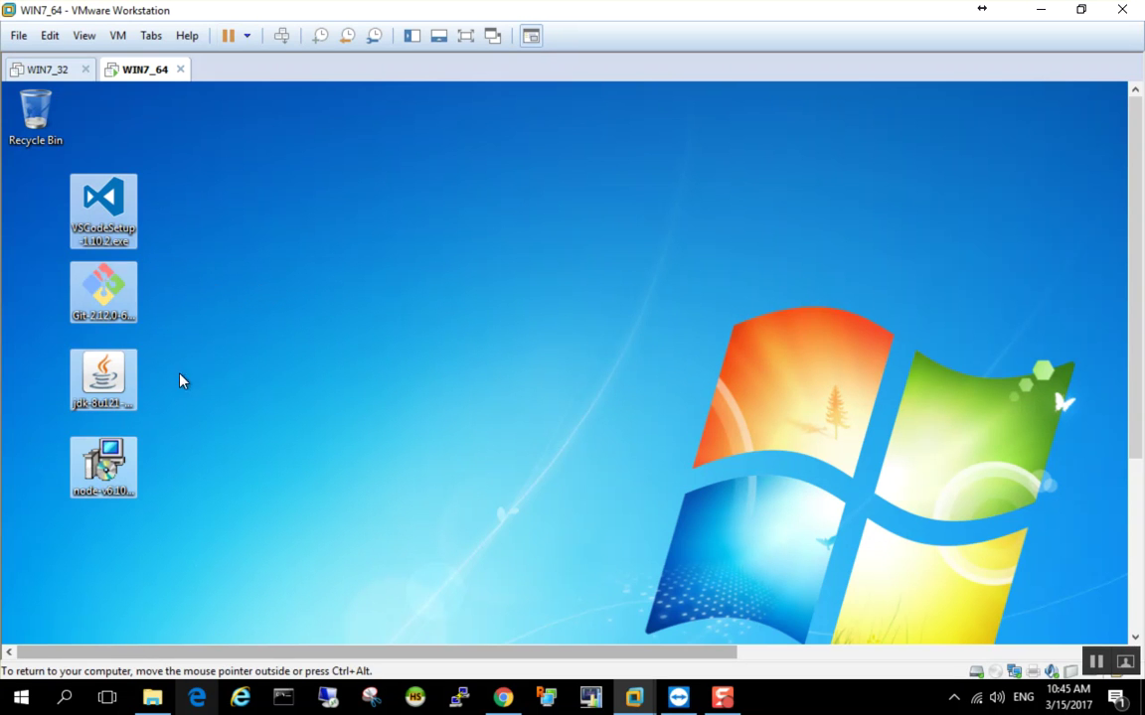
- Launch the Node.js installer node-v6.10.0-x64.msi from the desktop and move its setup window toward the middle of the visible area
{"action": "left_click", "coordinate": [127, 410]}
{"action": "left_click", "coordinate": [115, 487]}
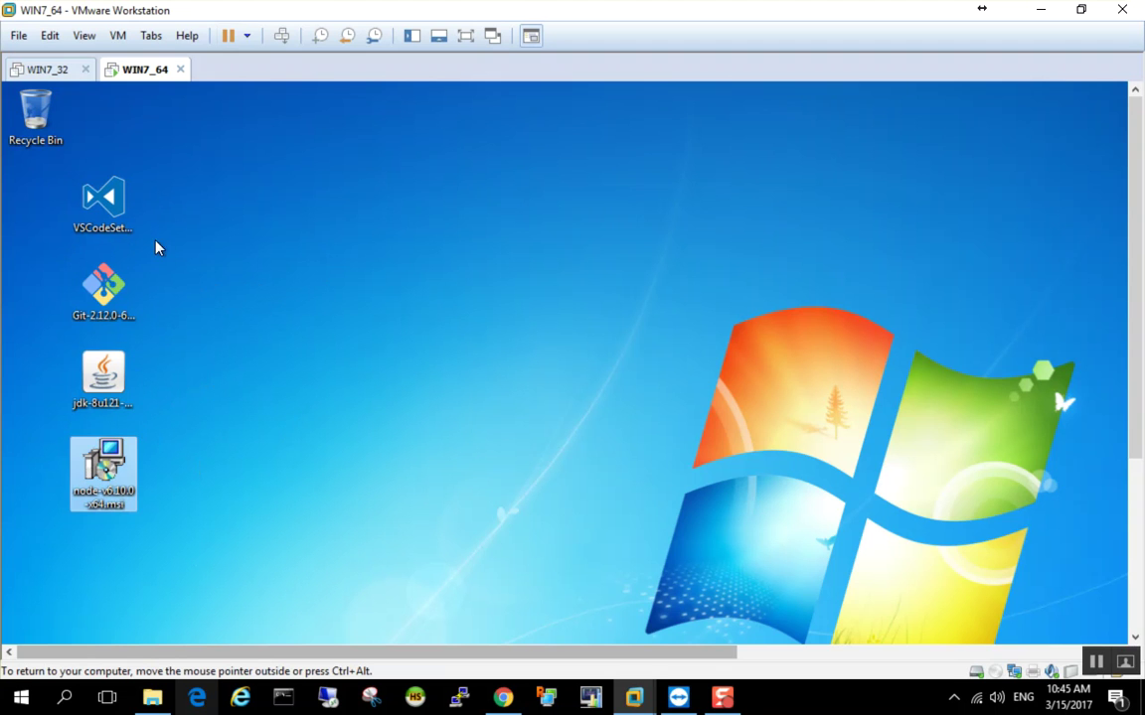
{"action": "left_click", "coordinate": [228, 248]}
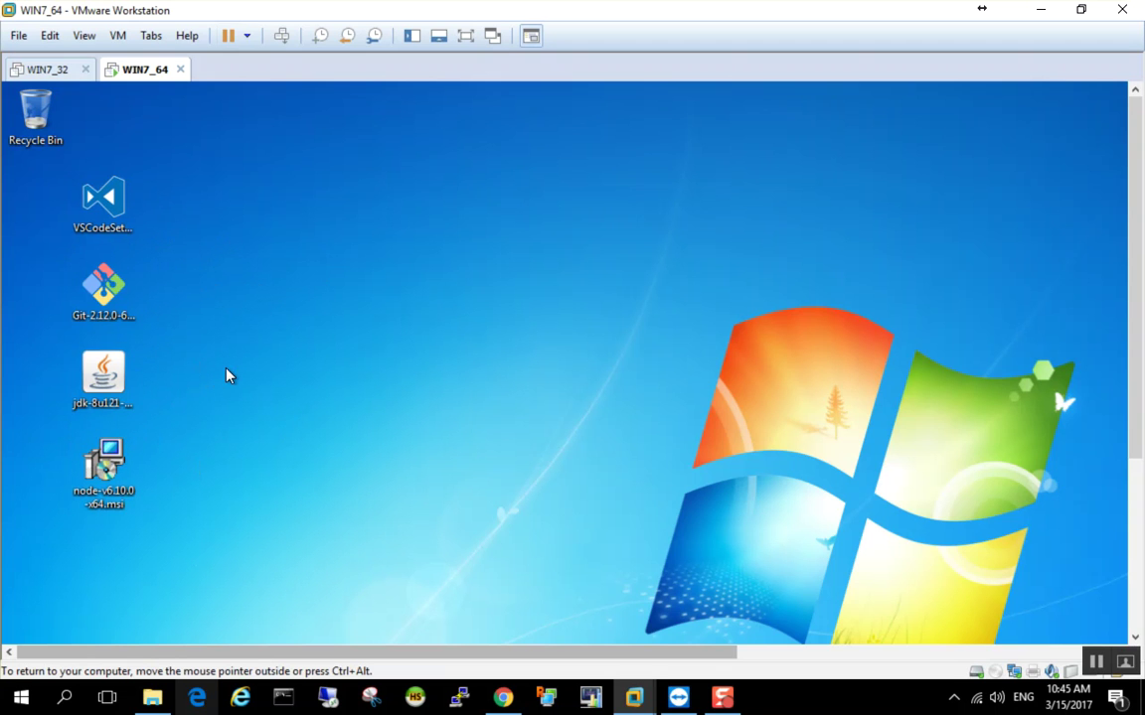
{"action": "left_click", "coordinate": [121, 485]}
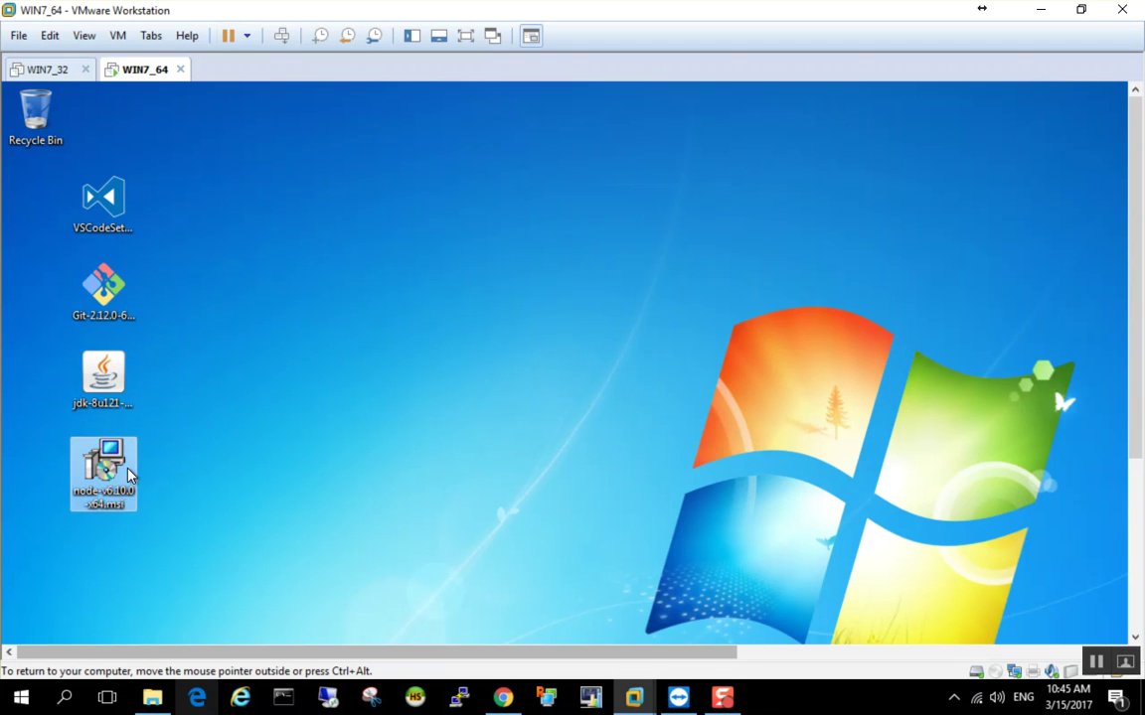
{"action": "double_click", "coordinate": [108, 475]}
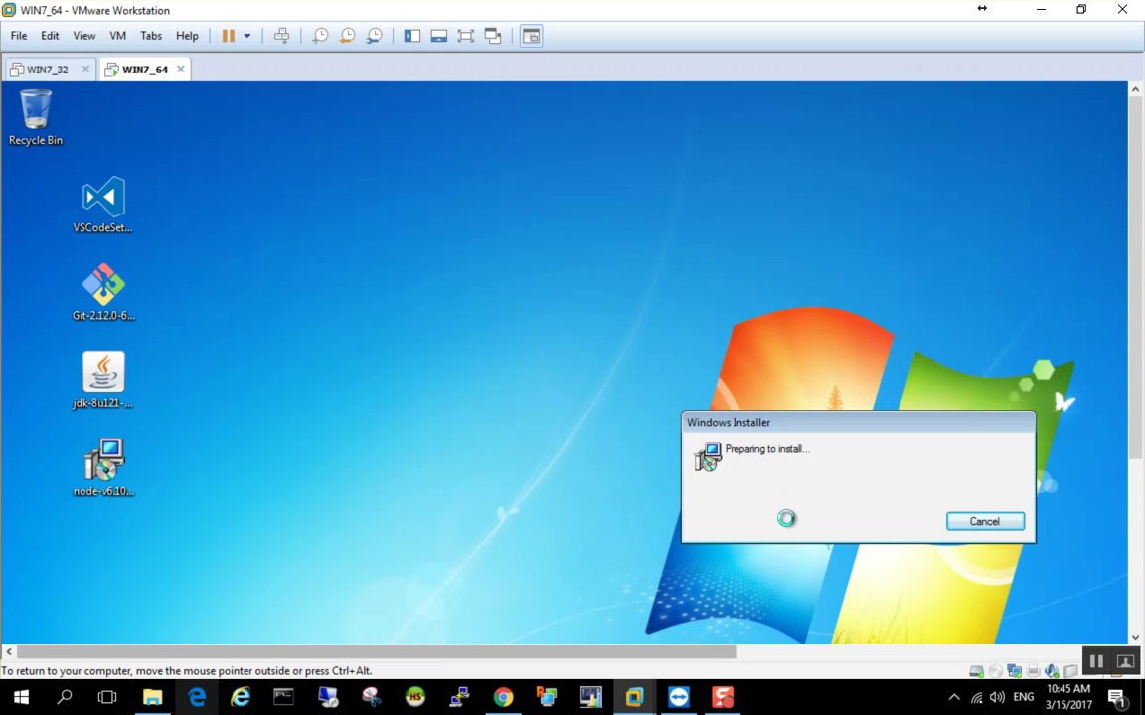
{"action": "left_click_drag", "start_coordinate": [797, 317], "coordinate": [569, 177]}
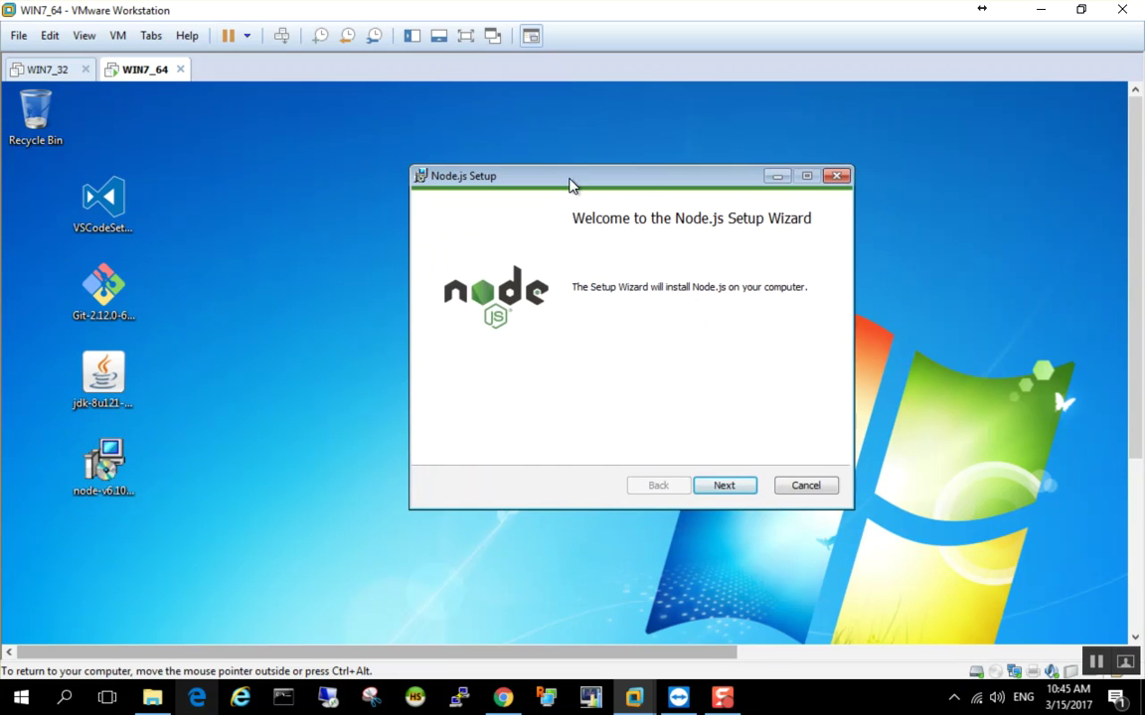
- Accept the Node.js license agreement and continue to the destination folder page
{"action": "left_click", "coordinate": [723, 486]}
{"action": "left_click", "coordinate": [506, 443]}
{"action": "left_click", "coordinate": [719, 494]}
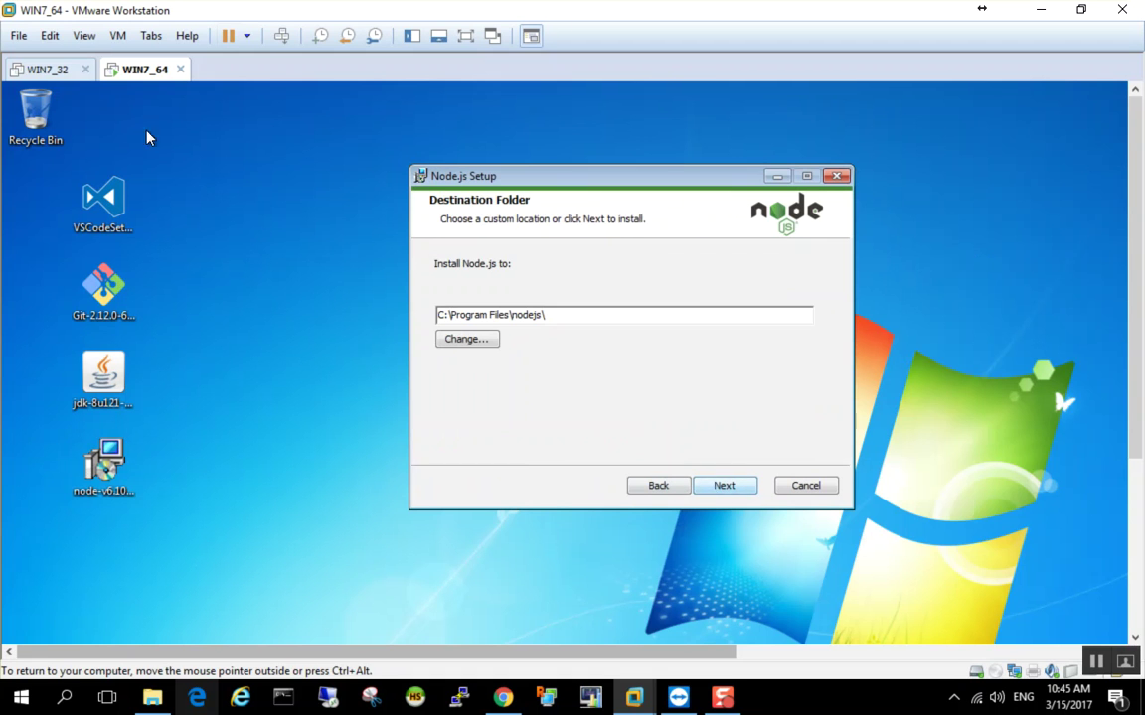
- Fit the virtual machine's display to the VMware window size
{"action": "left_click", "coordinate": [85, 35]}
{"action": "left_click", "coordinate": [116, 132]}
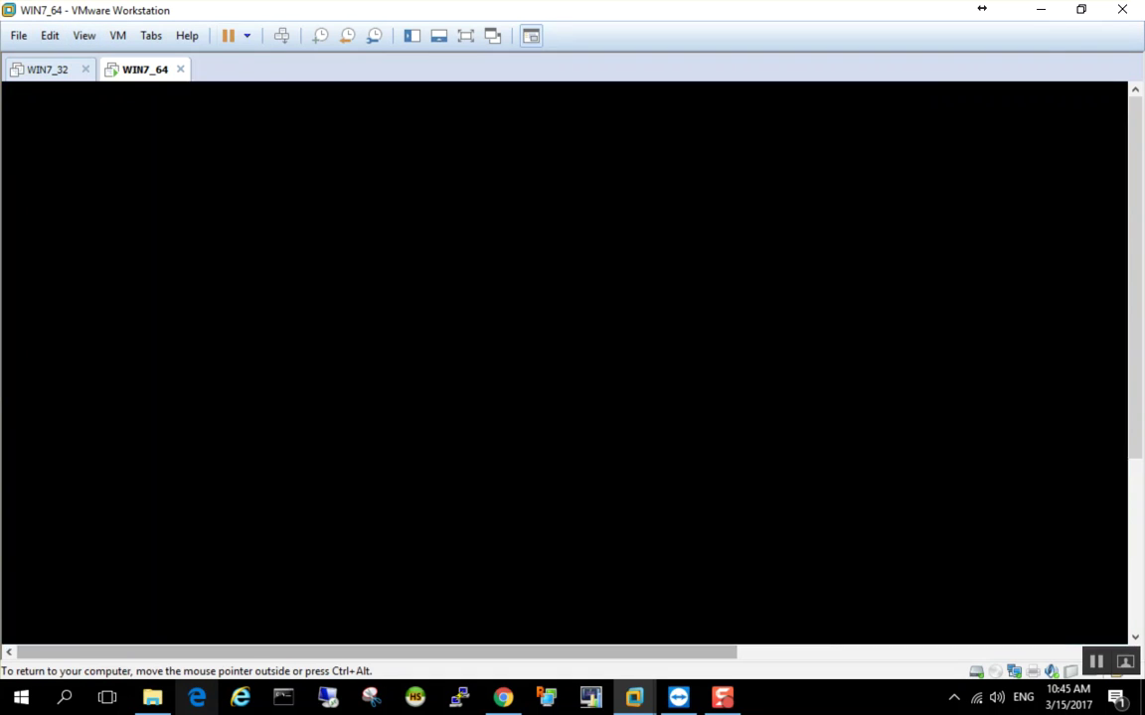
- Install Node.js into C:\Program Files\nodejs\ with the default features and finish the setup wizard
{"action": "left_click", "coordinate": [586, 462]}
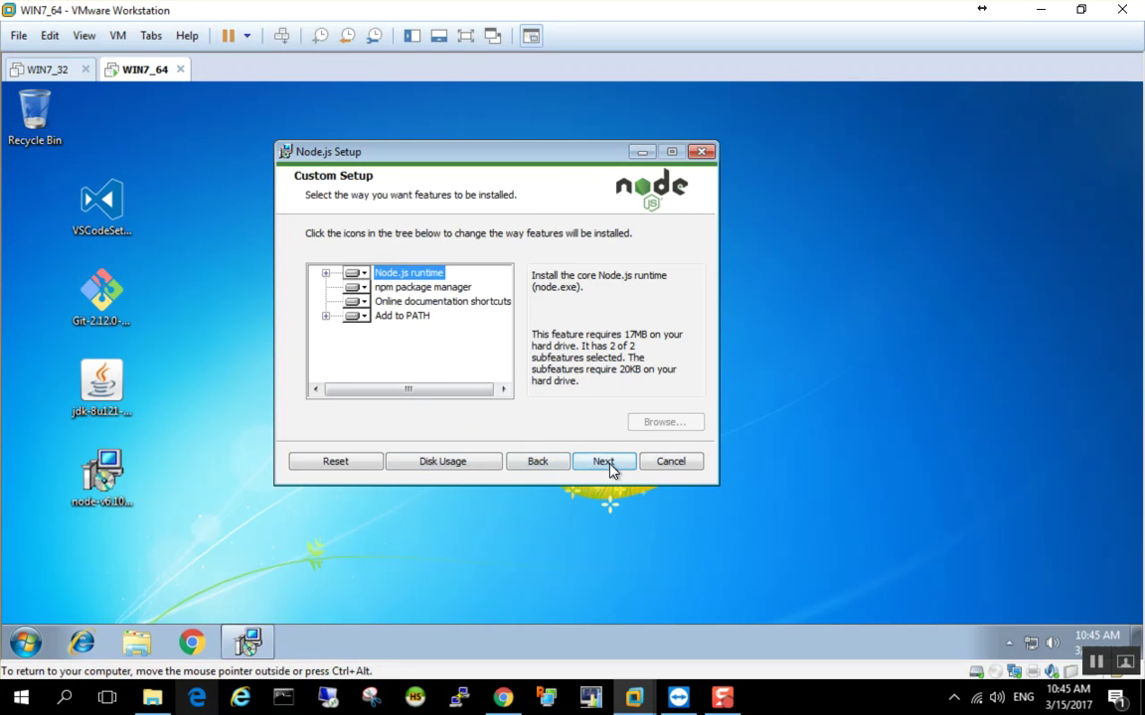
{"action": "left_click", "coordinate": [607, 464]}
{"action": "left_click", "coordinate": [580, 464]}
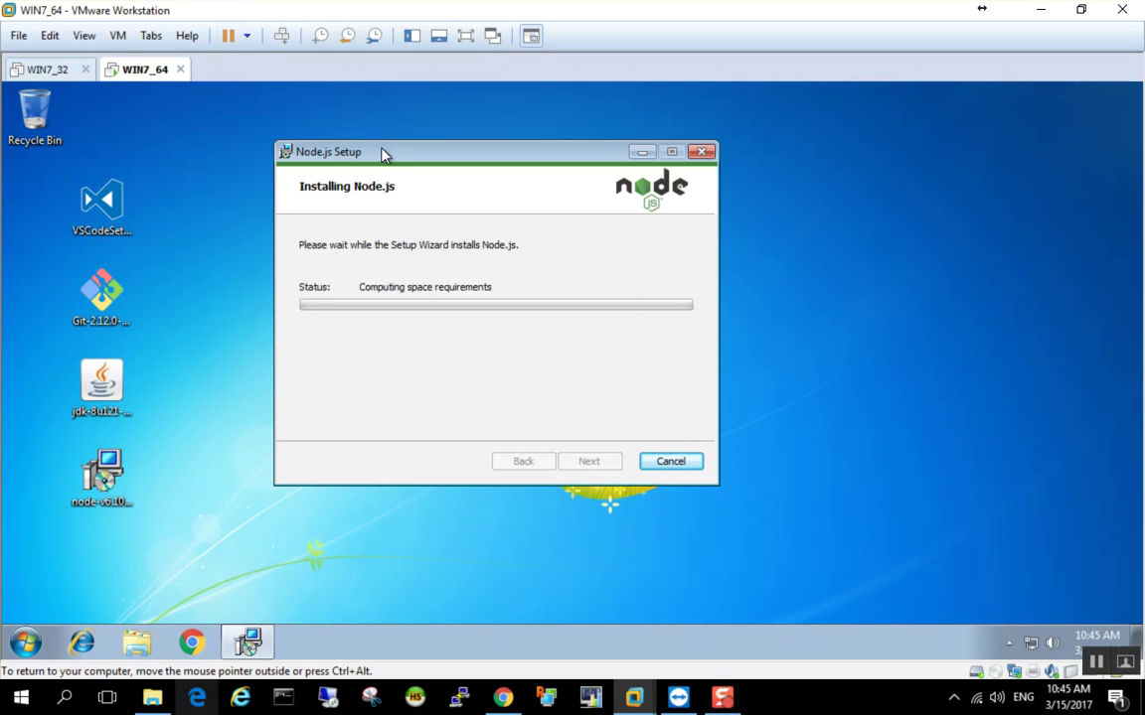
{"action": "left_click_drag", "start_coordinate": [386, 155], "coordinate": [486, 125]}
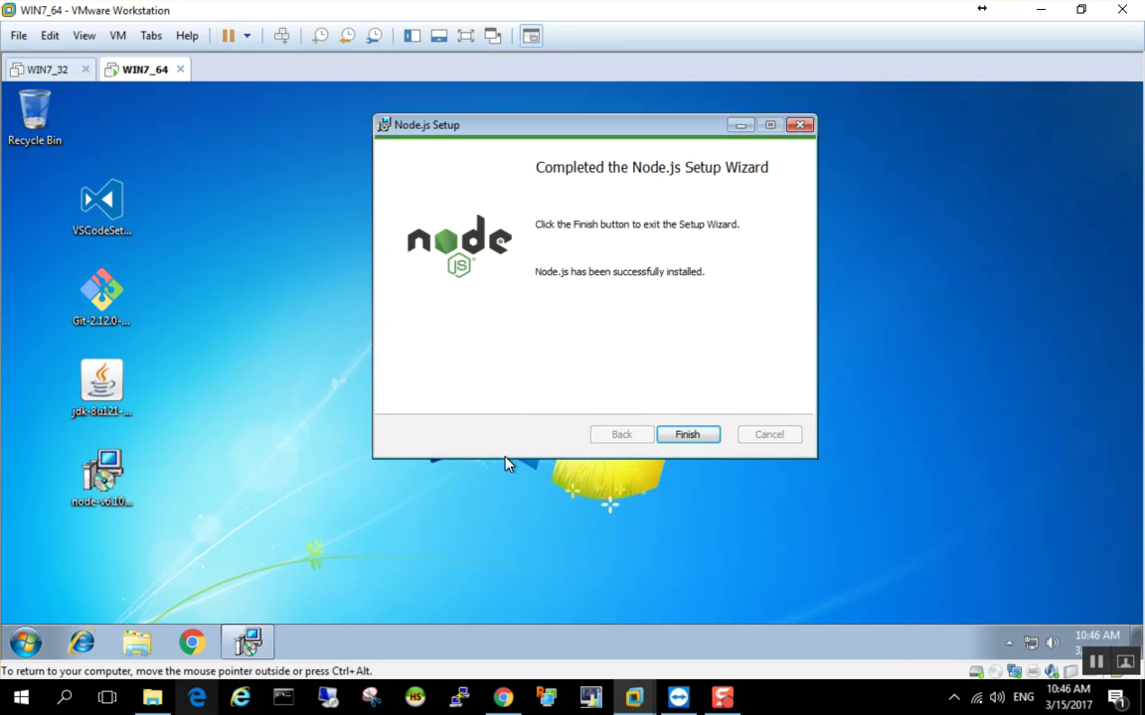
{"action": "left_click", "coordinate": [687, 434]}
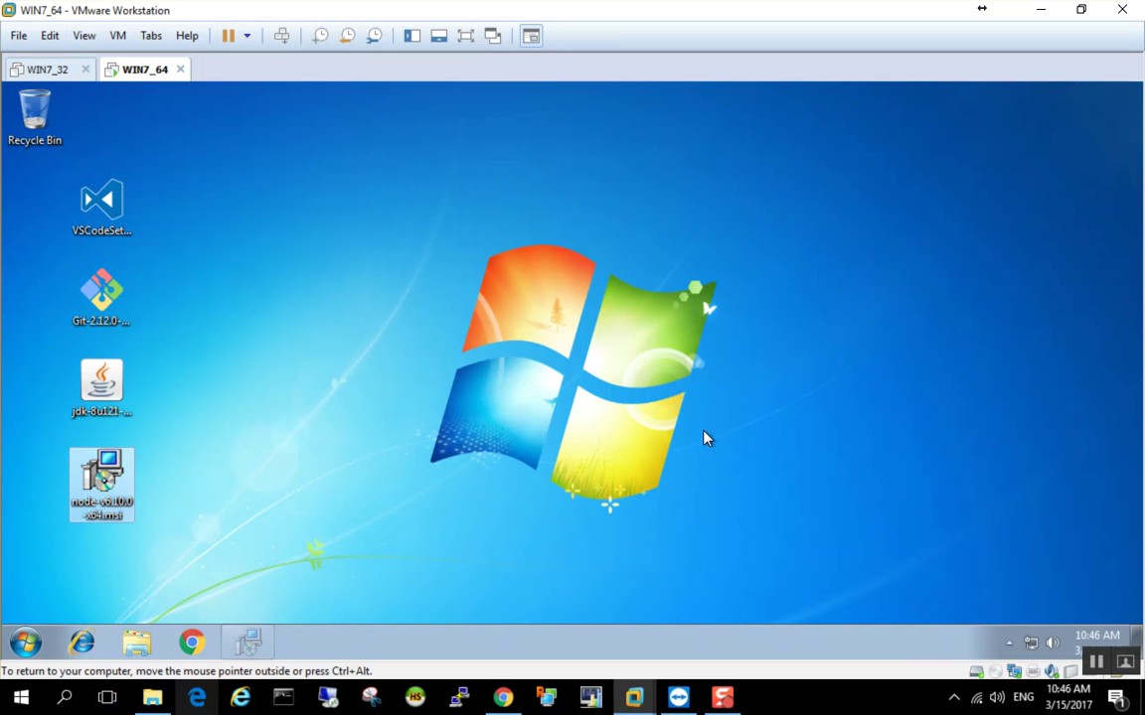
- Install Java SE Development Kit 8 Update 121 (64-bit) from the desktop installer with default options and the JRE in C:\Program Files\Java\jre1.8.0_121
{"action": "left_click", "coordinate": [101, 382]}
{"action": "left_click", "coordinate": [104, 203]}
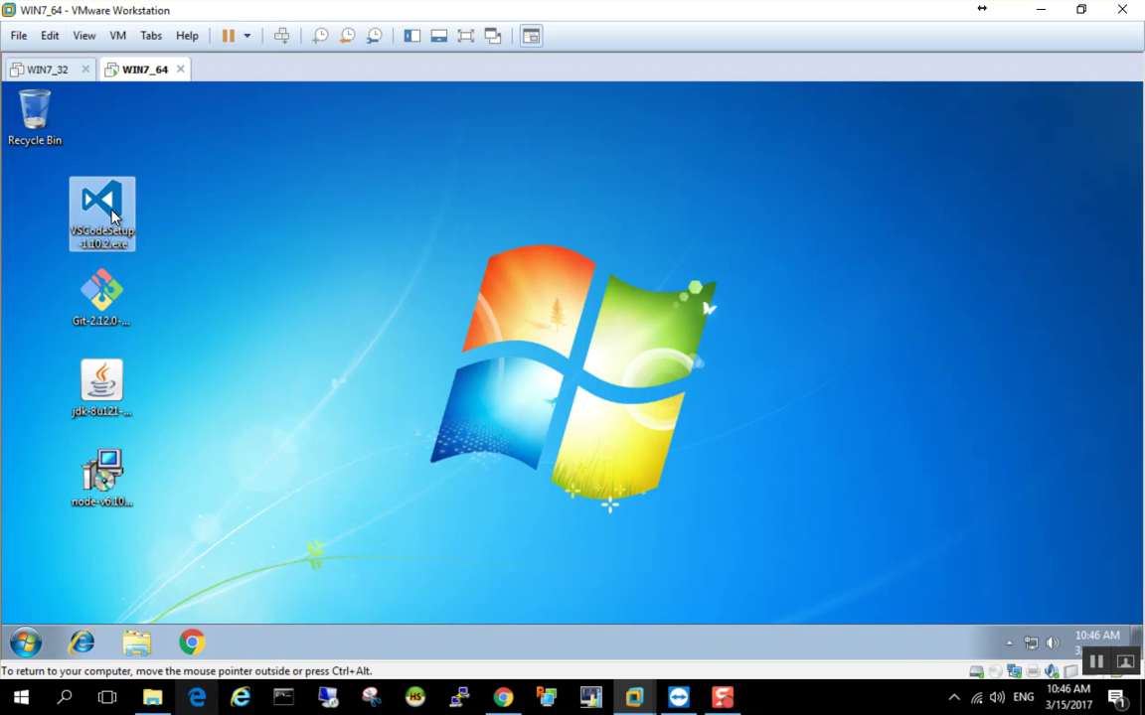
{"action": "left_click", "coordinate": [106, 390]}
{"action": "double_click", "coordinate": [110, 395]}
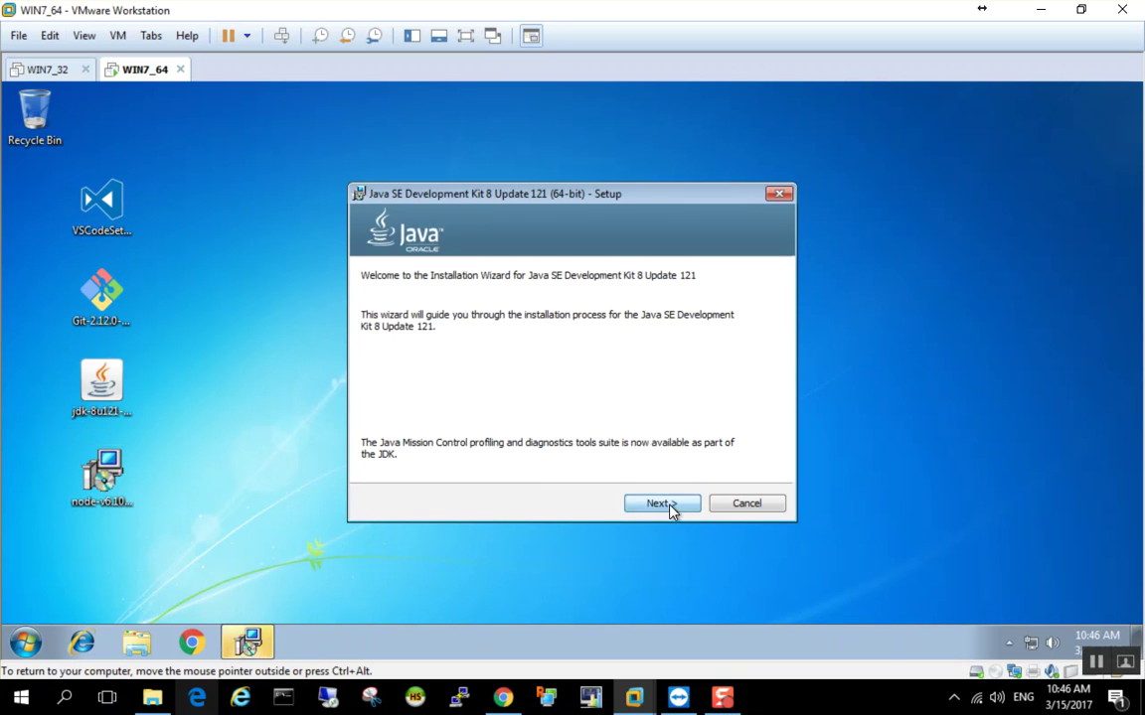
{"action": "left_click", "coordinate": [661, 504]}
{"action": "left_click", "coordinate": [651, 504]}
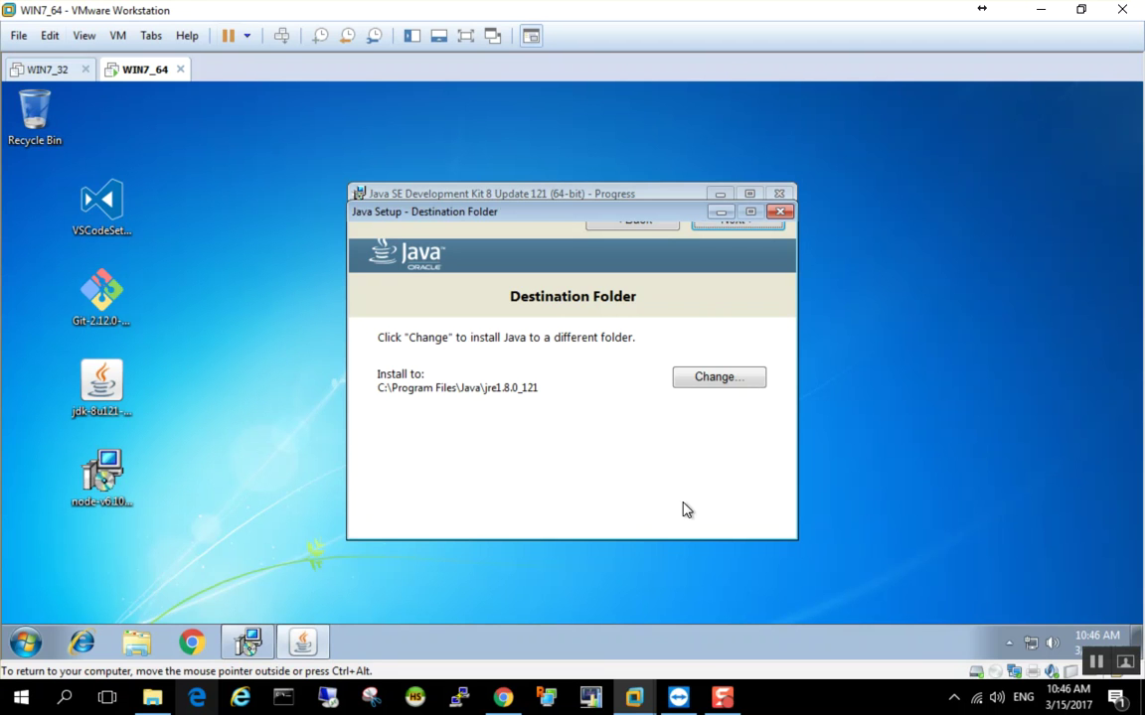
{"action": "left_click", "coordinate": [730, 227]}
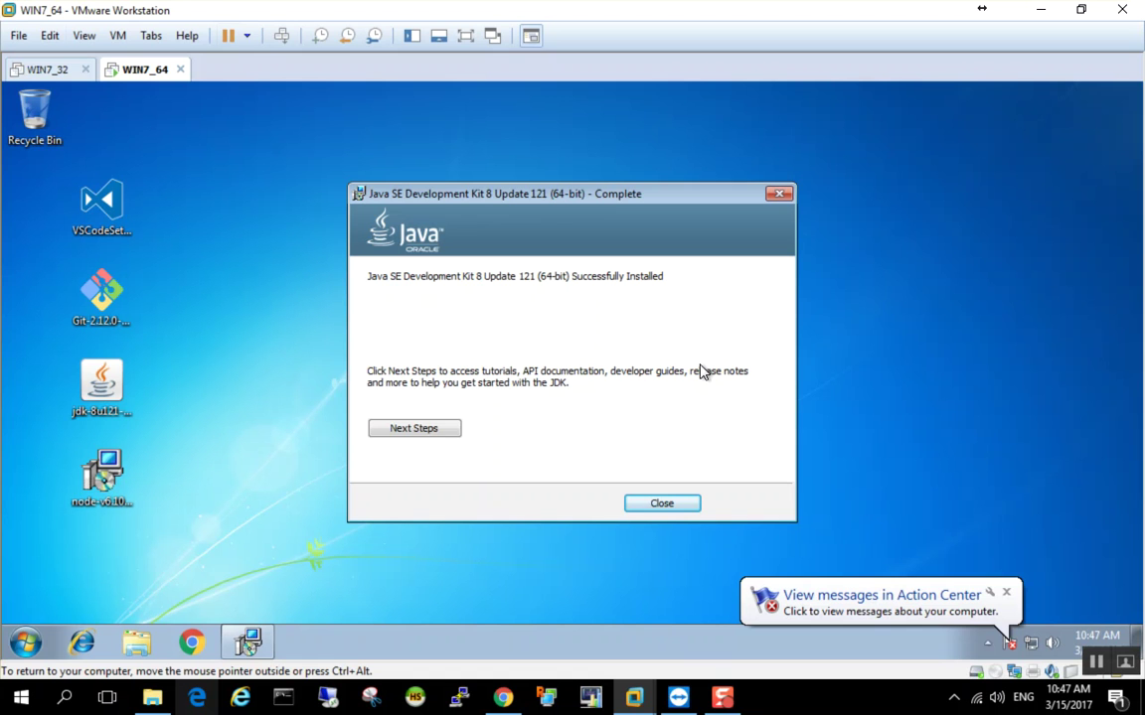
{"action": "left_click", "coordinate": [665, 505]}
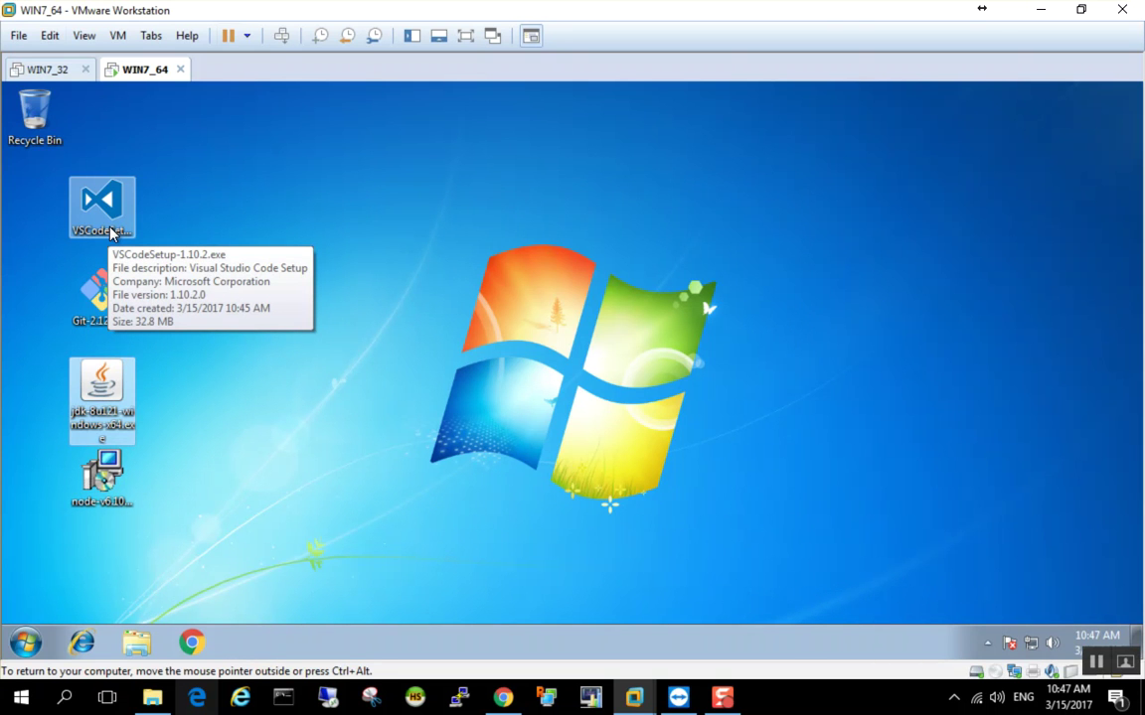
- Launch VSCodeSetup-1.10.2.exe, accept the license agreement, and keep the default install location and the Visual Studio Code Start Menu folder
{"action": "left_click", "coordinate": [113, 234]}
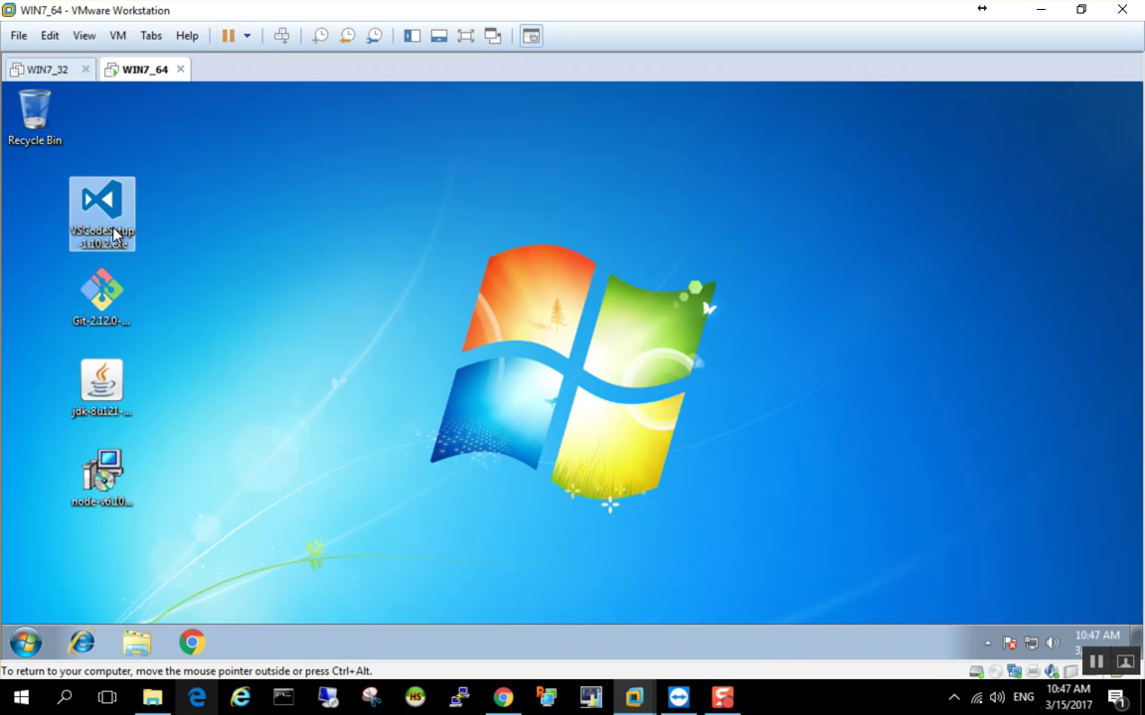
{"action": "double_click", "coordinate": [116, 203]}
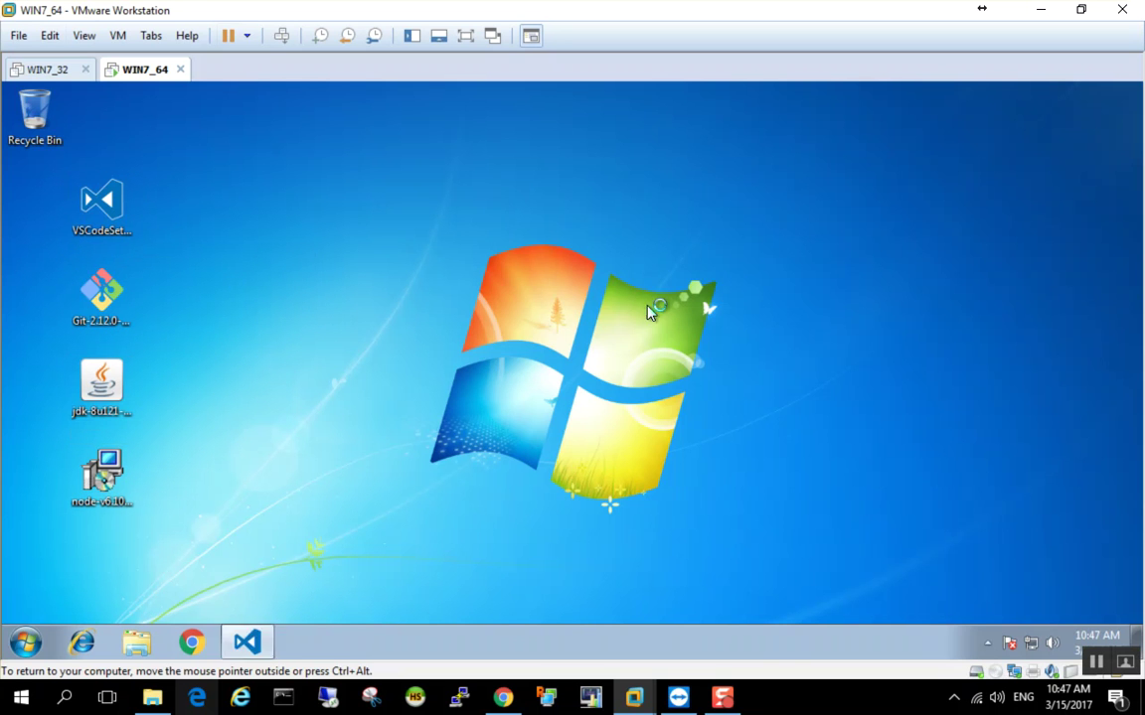
{"action": "left_click", "coordinate": [656, 501]}
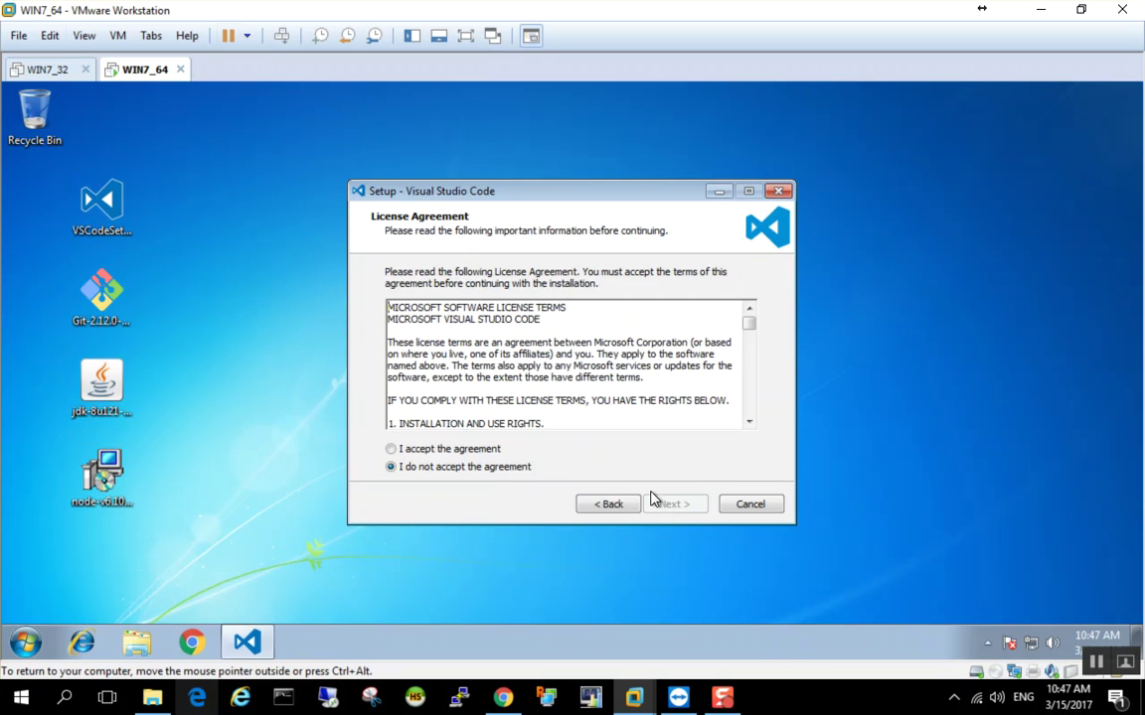
{"action": "left_click", "coordinate": [488, 451]}
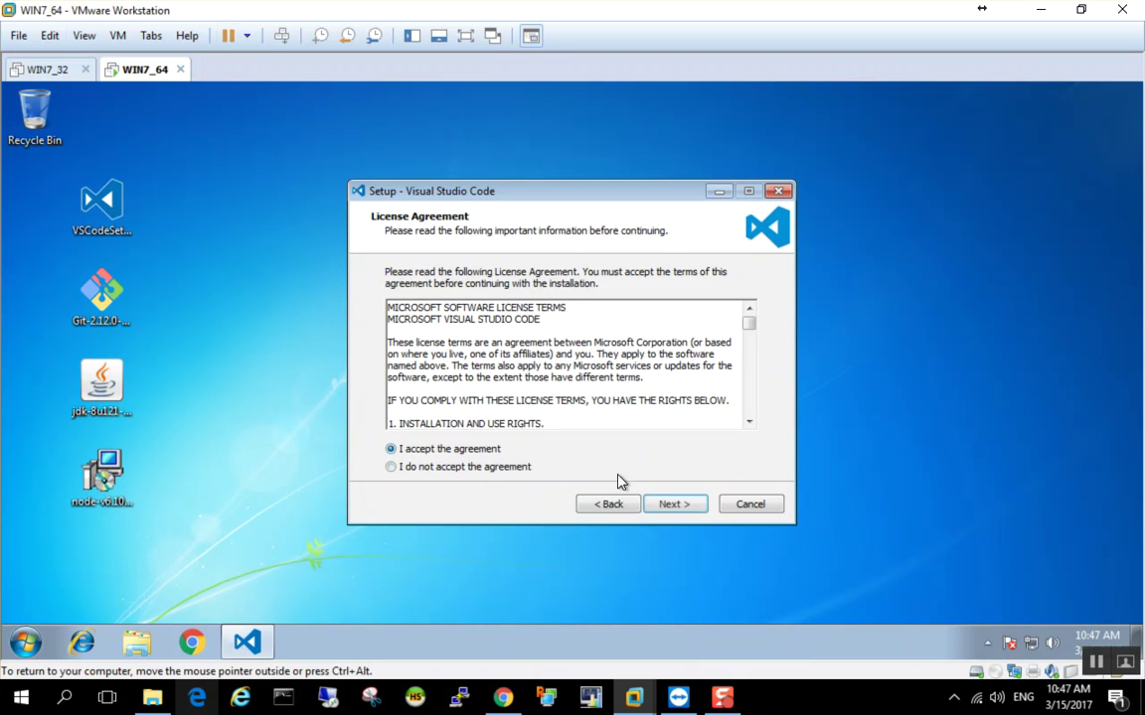
{"action": "left_click", "coordinate": [672, 505]}
{"action": "left_click", "coordinate": [675, 506]}
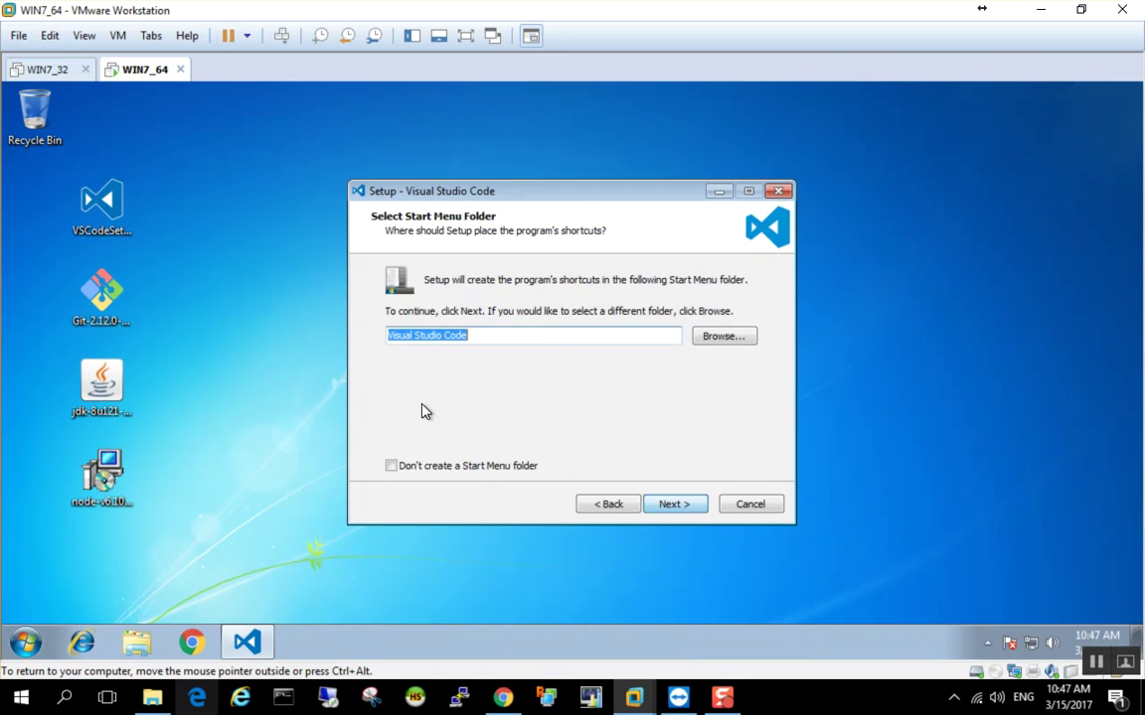
{"action": "left_click", "coordinate": [673, 504]}
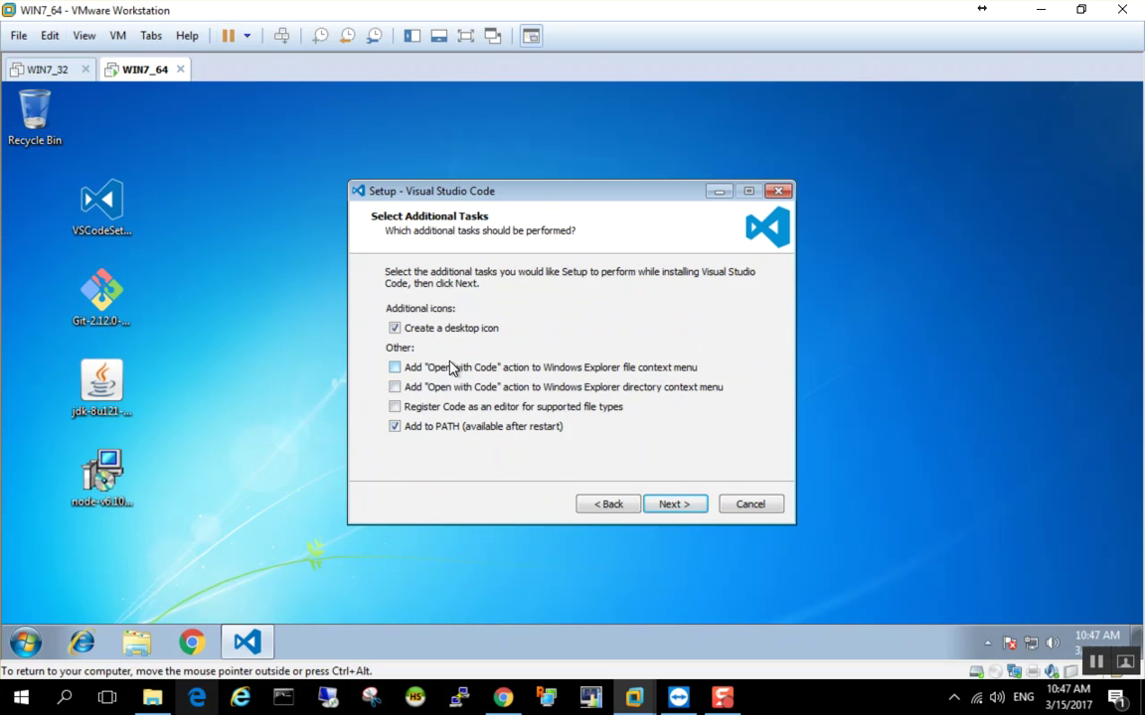
- Enable both "Open with Code" actions and registration as editor for supported file types, install and launch Visual Studio Code, and minimize it
{"action": "left_click", "coordinate": [394, 367]}
{"action": "left_click", "coordinate": [395, 386]}
{"action": "left_click", "coordinate": [394, 406]}
{"action": "left_click", "coordinate": [672, 505]}
{"action": "left_click", "coordinate": [674, 505]}
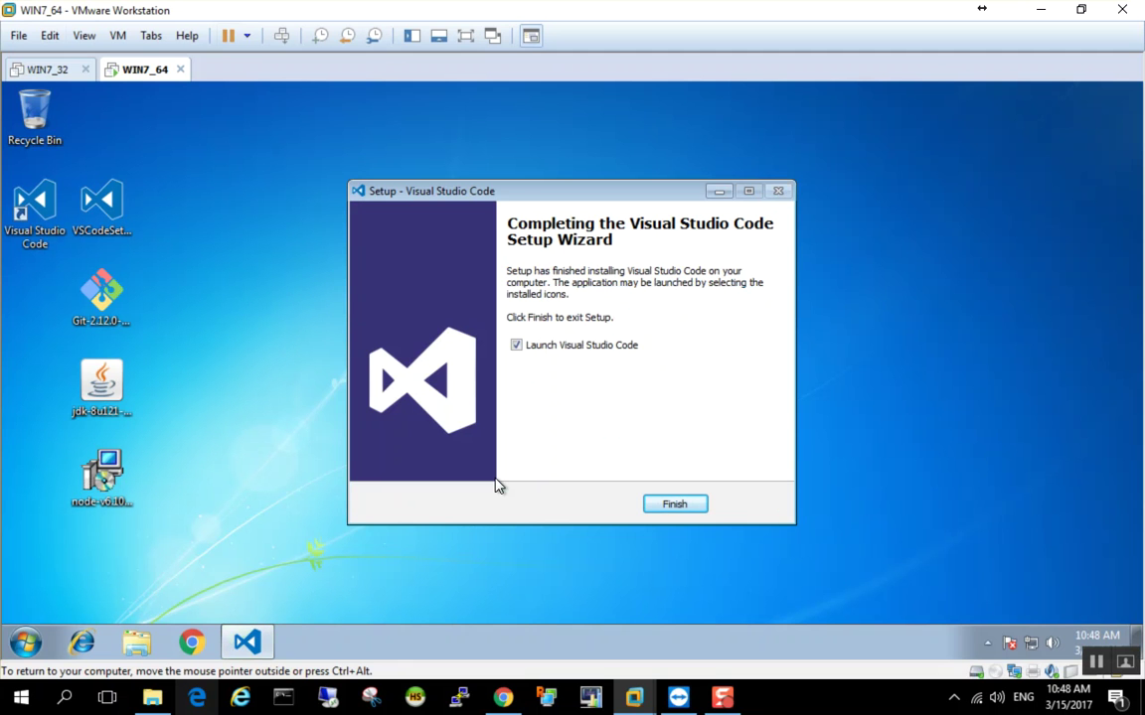
{"action": "left_click", "coordinate": [669, 505]}
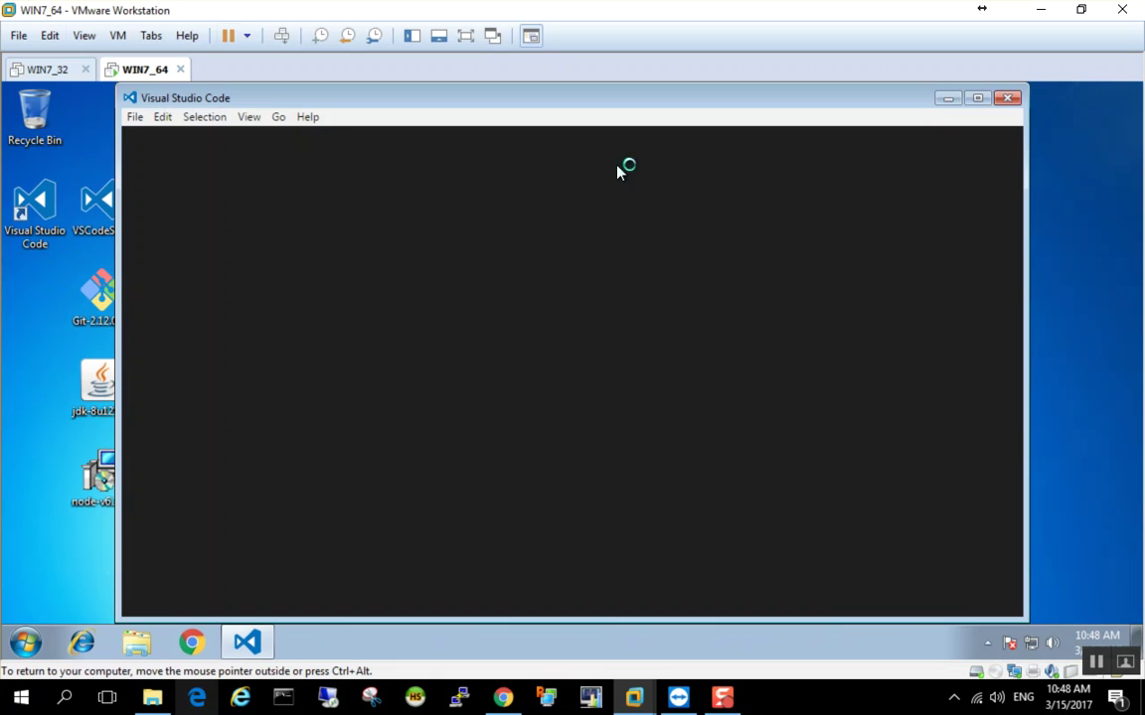
{"action": "left_click", "coordinate": [948, 98]}
- Launch the Git 2.12.0 installer and keep the C:\Program Files\Git destination, default components and default Start Menu folder
{"action": "double_click", "coordinate": [121, 296]}
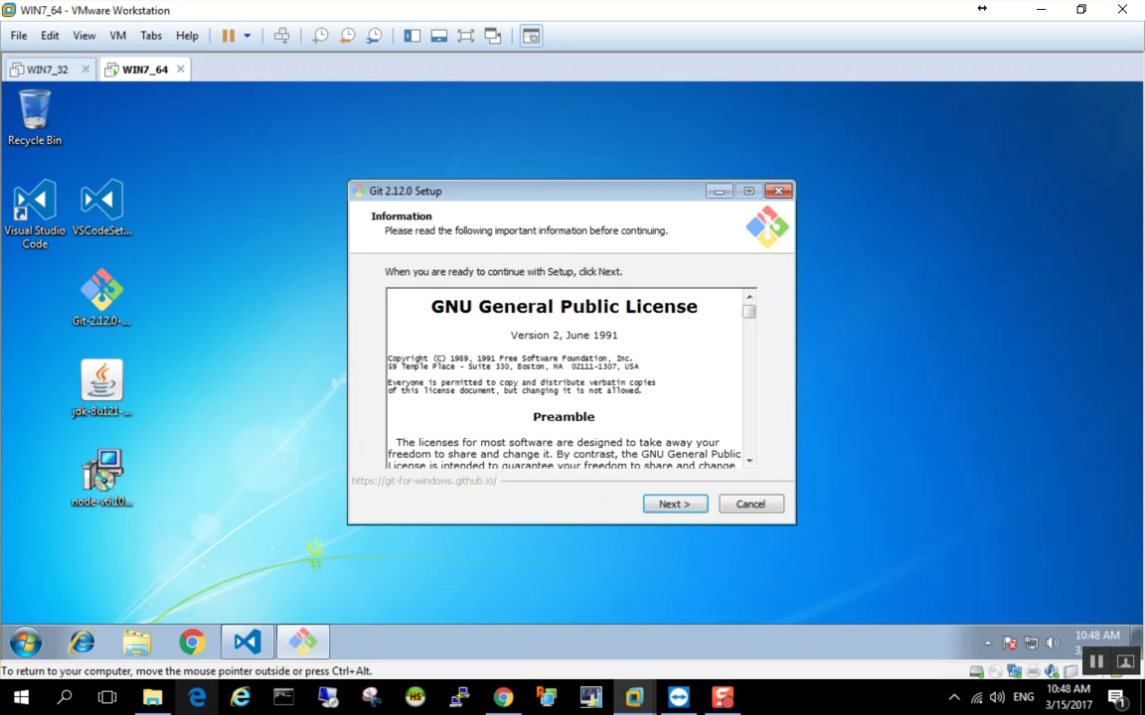
{"action": "left_click", "coordinate": [681, 513]}
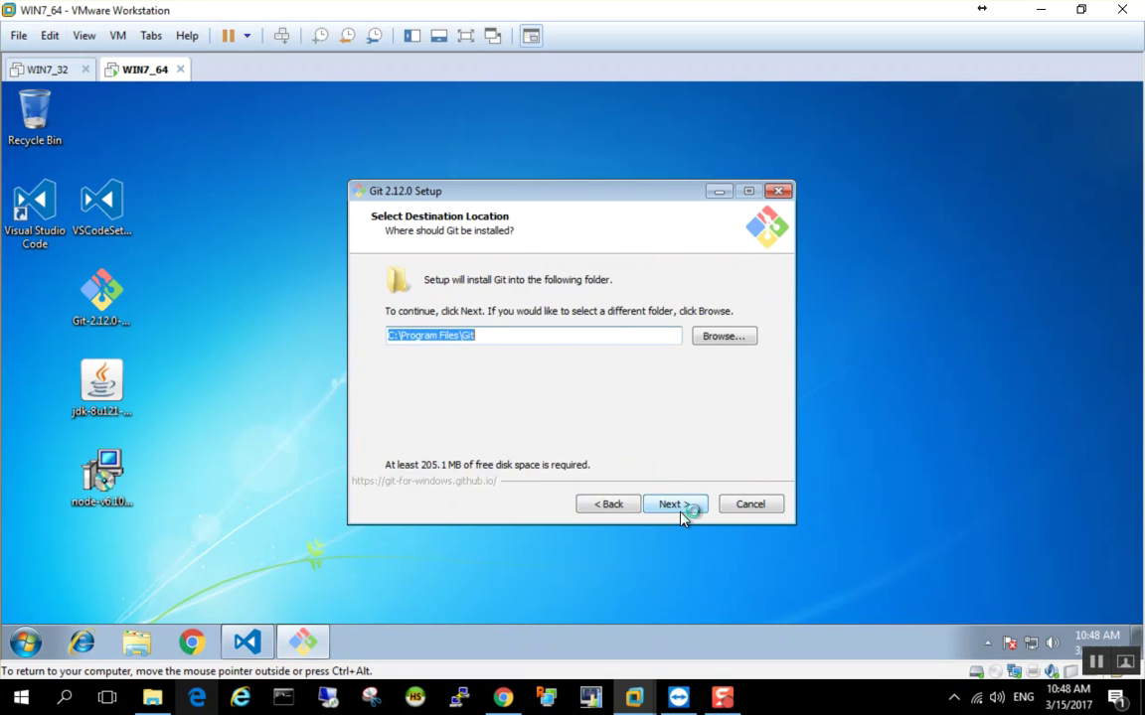
{"action": "left_click", "coordinate": [683, 511]}
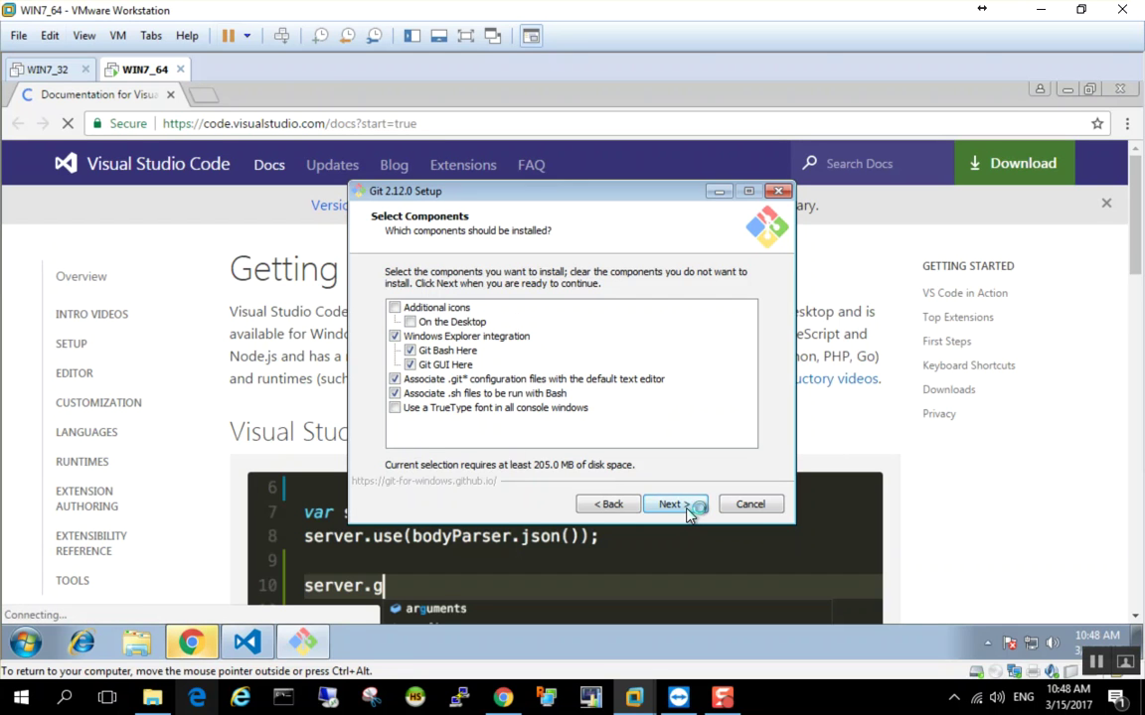
{"action": "left_click", "coordinate": [674, 503]}
{"action": "left_click", "coordinate": [674, 504]}
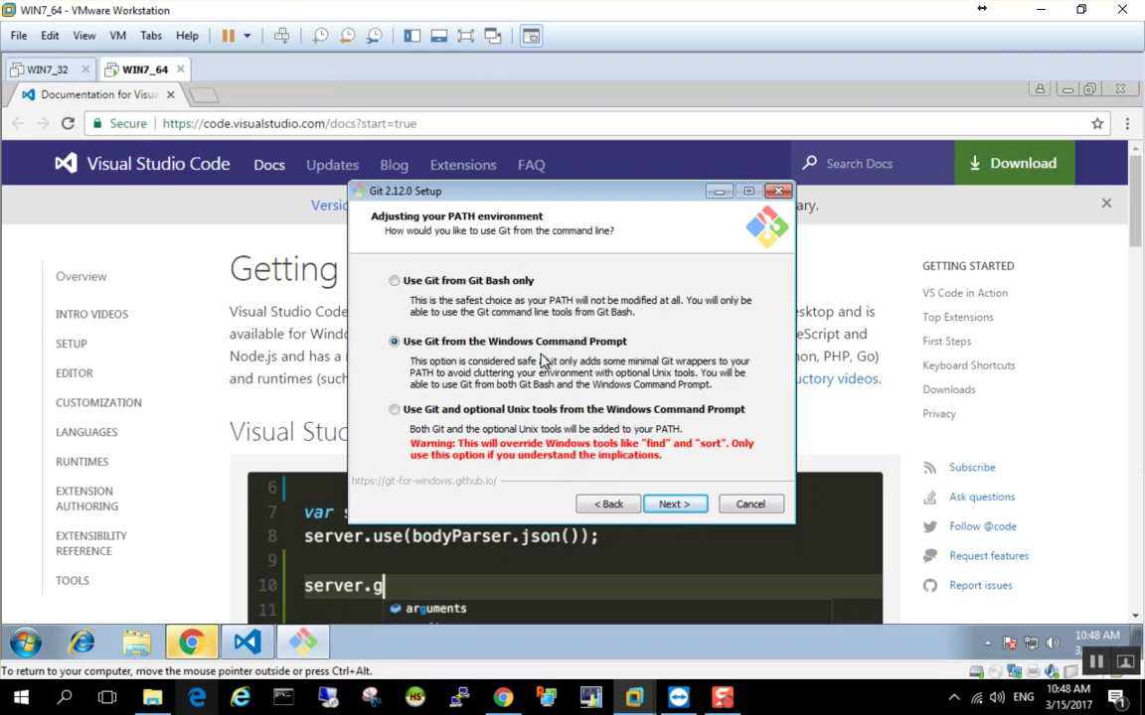
- Choose to use Git from the Windows Command Prompt, keep the remaining defaults with file system caching enabled, and start the installation
{"action": "left_click", "coordinate": [680, 506]}
{"action": "left_click", "coordinate": [681, 507]}
{"action": "left_click", "coordinate": [681, 506]}
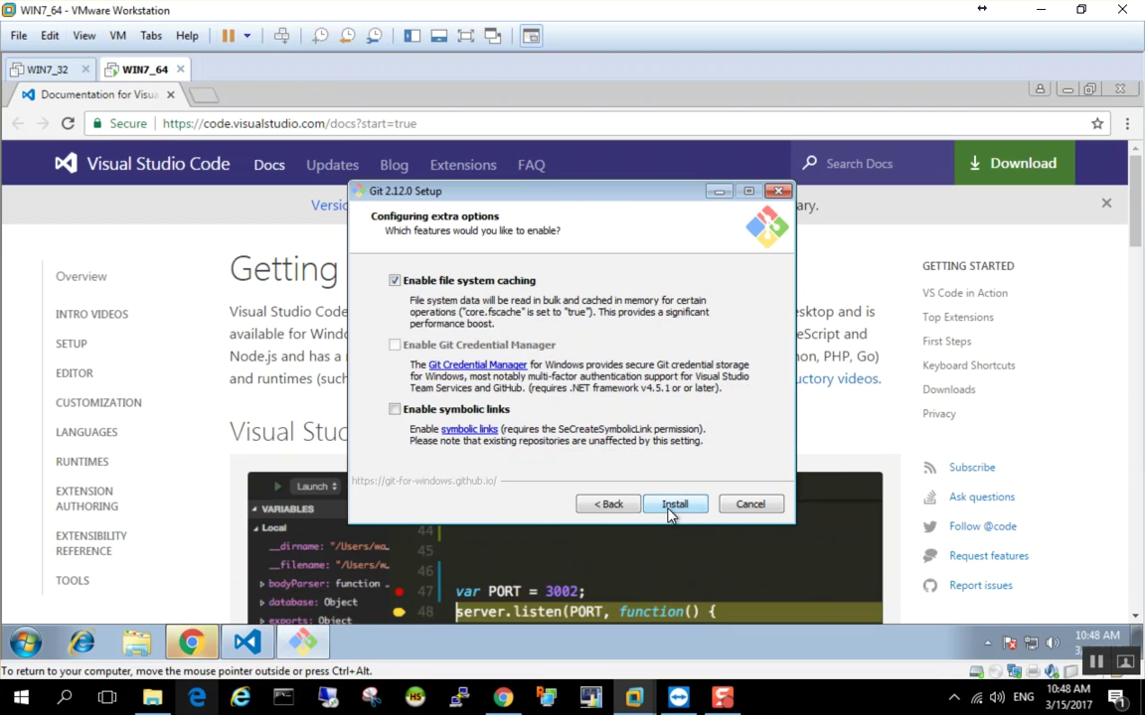
{"action": "left_click", "coordinate": [674, 505]}
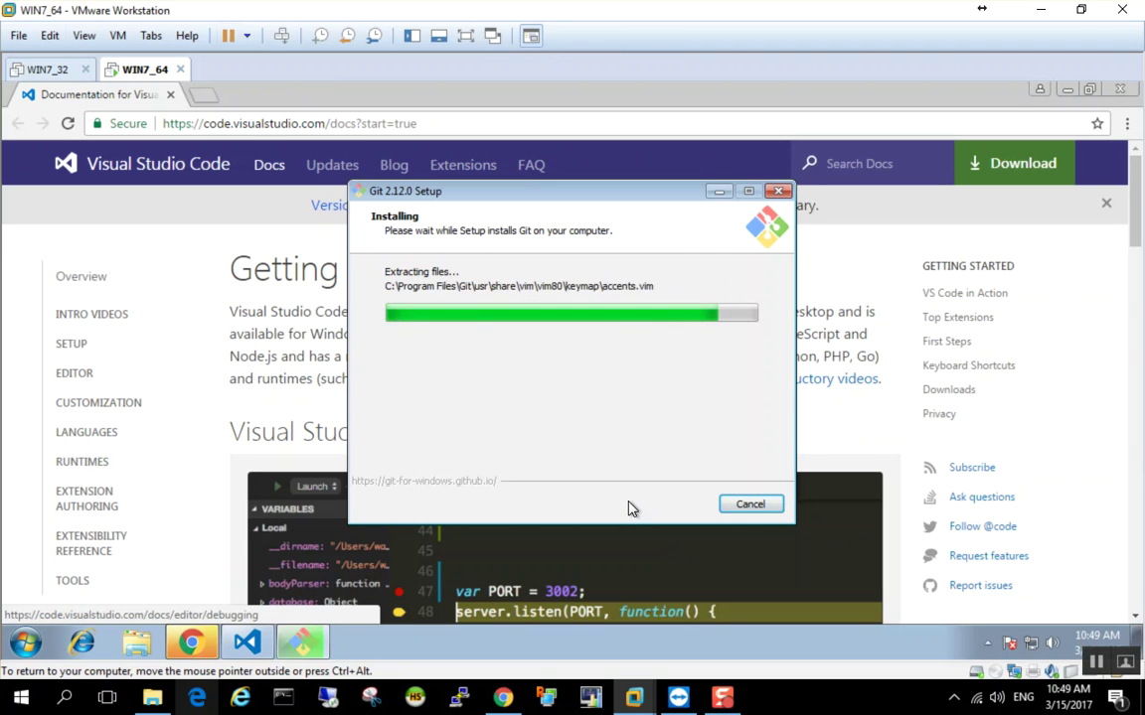
- Switch to the slide show in Chrome and go back to the NativeScript installation slide
{"action": "left_click", "coordinate": [514, 702]}
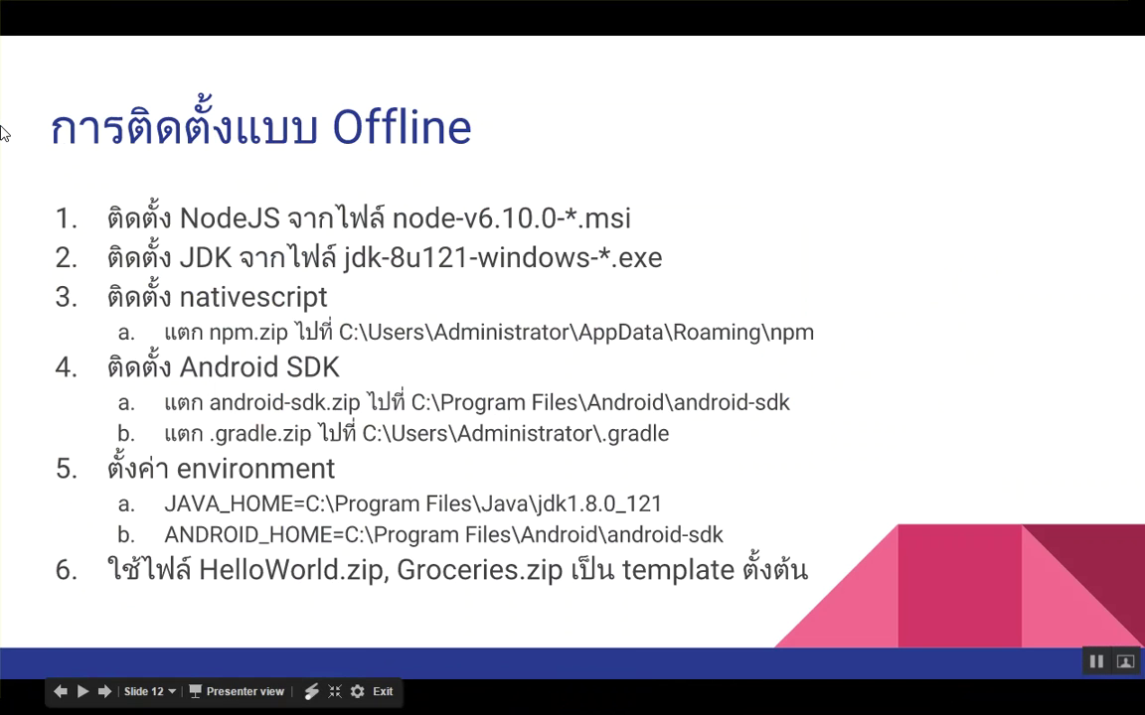
{"action": "key", "text": "Left"}
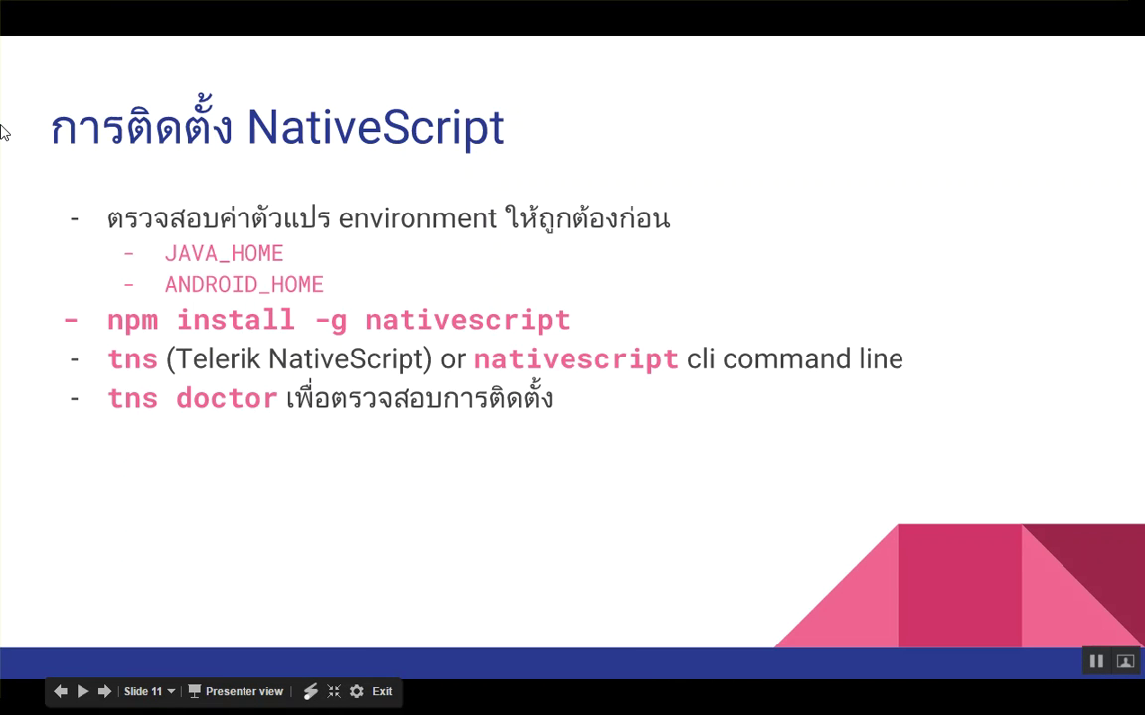
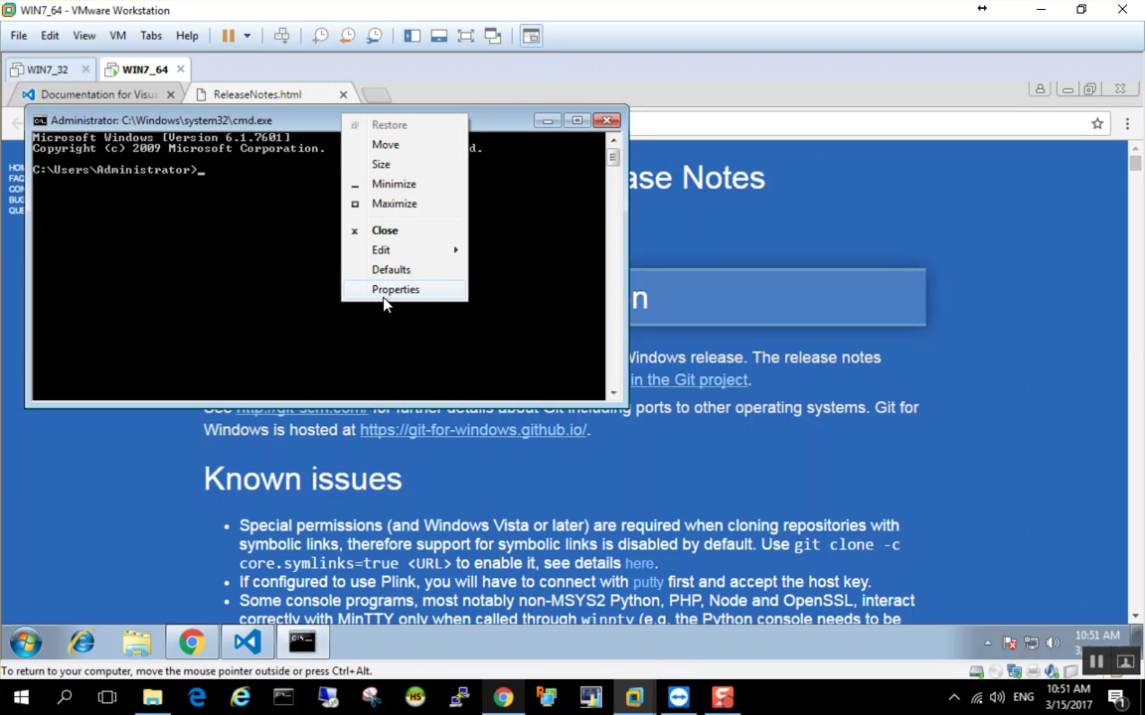
- Set the Command Prompt window's raster font size to 12 x 16
{"action": "left_click", "coordinate": [390, 289]}
{"action": "left_click", "coordinate": [118, 161]}
{"action": "left_click", "coordinate": [232, 296]}
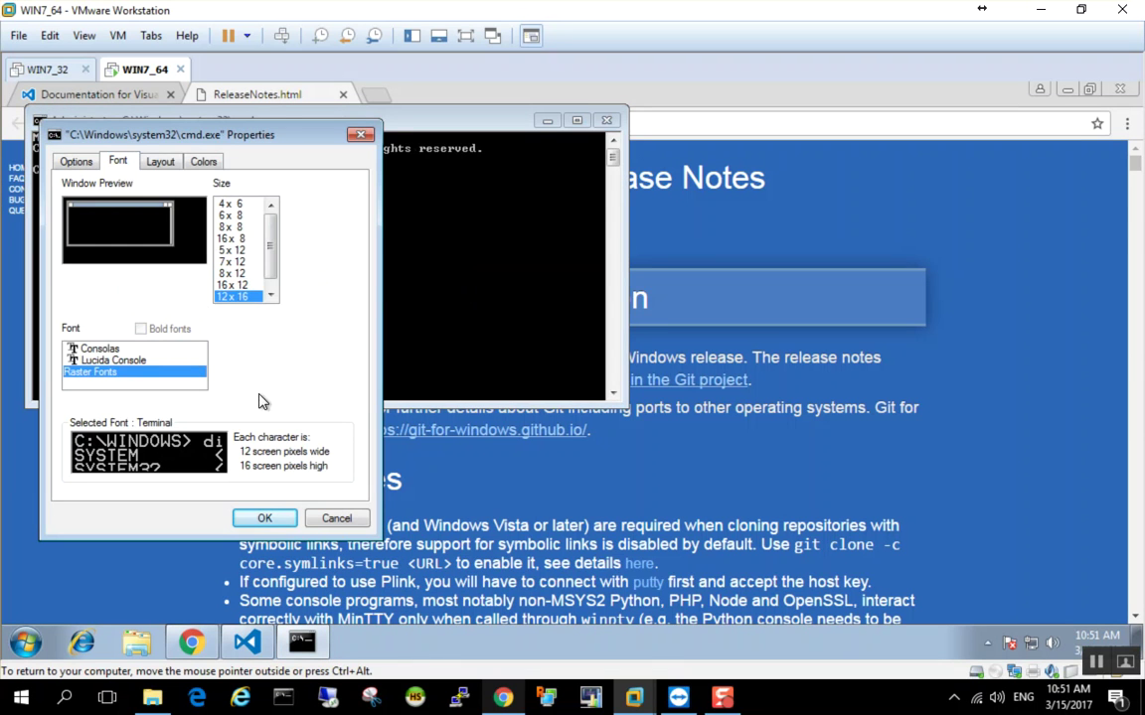
{"action": "left_click", "coordinate": [264, 518]}
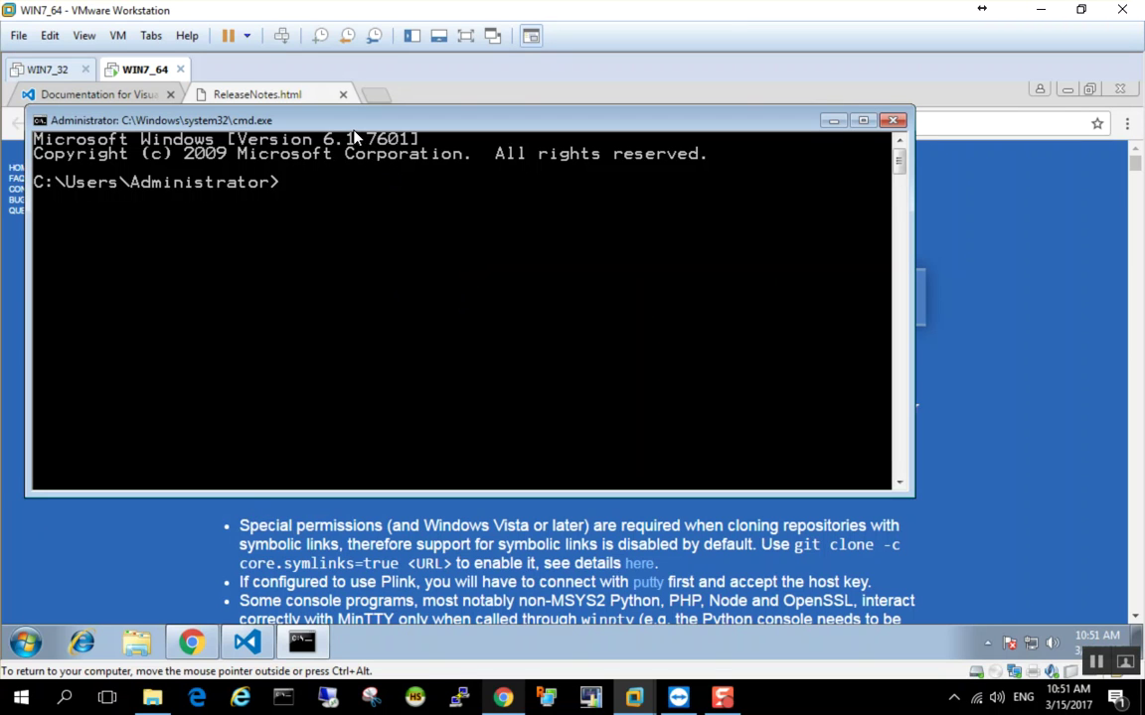
- Check the installed npm and Node.js versions with npm -v and node -v
{"action": "type", "text": "npm -v"}
{"action": "key", "text": "Return"}
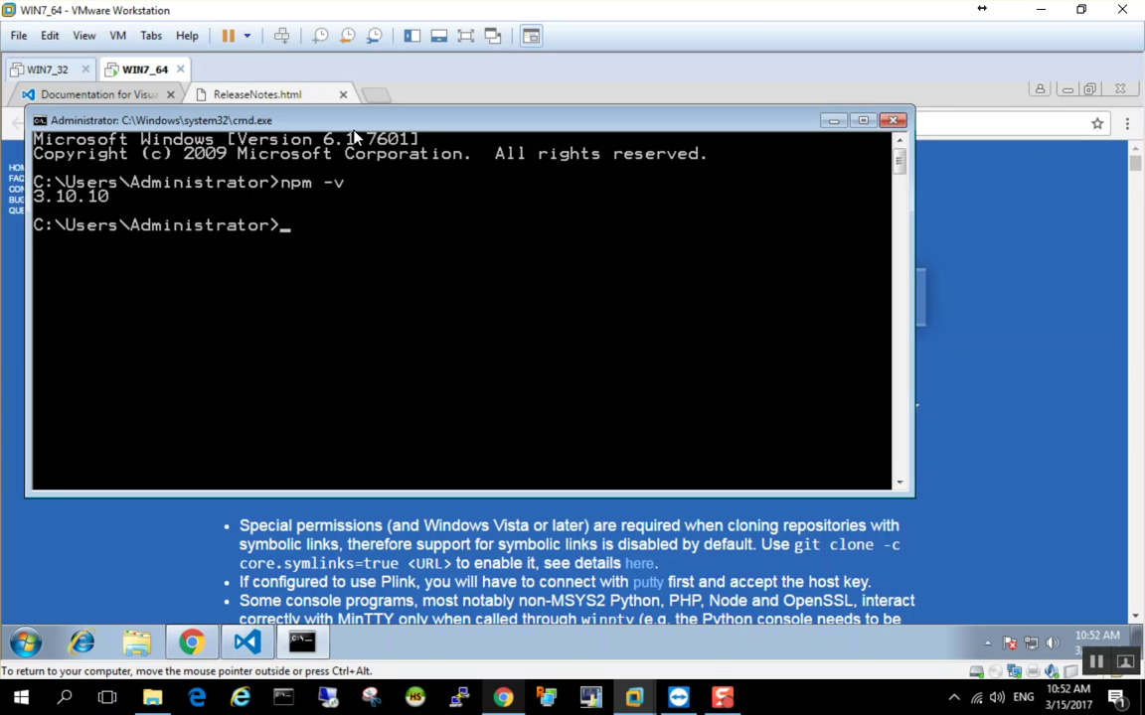
{"action": "type", "text": "node -v"}
{"action": "key", "text": "Return"}
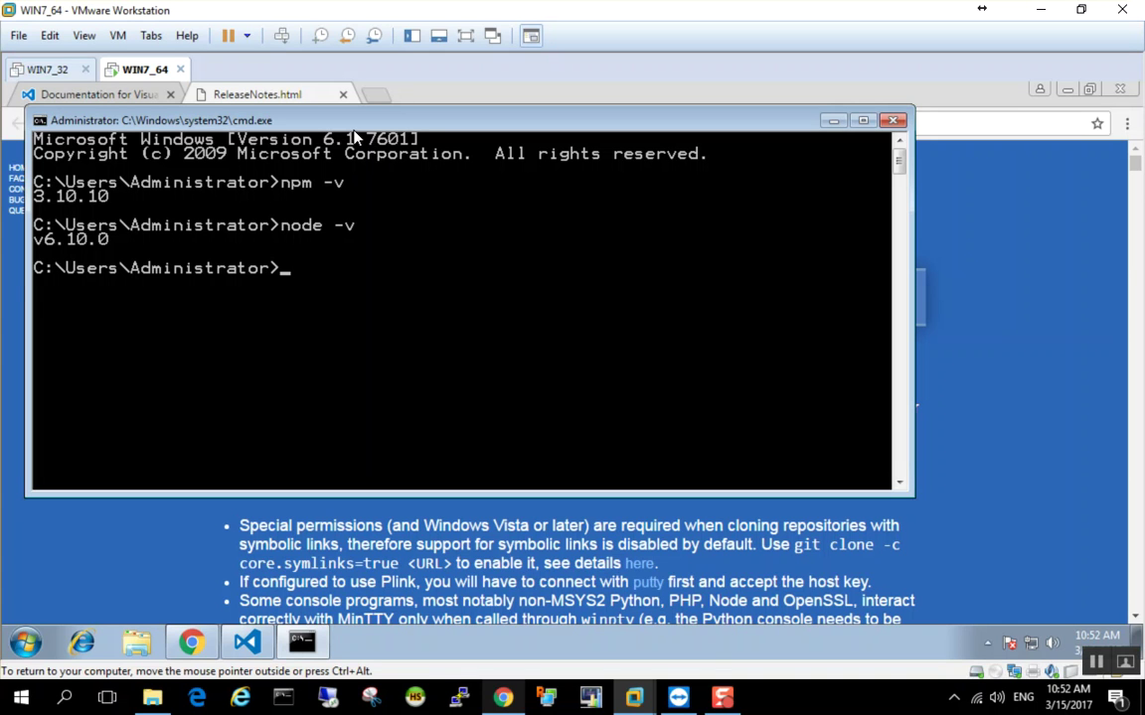
{"action": "type", "text": "npm"}
{"action": "type", "text": "ins"}
{"action": "type", "text": "tall -g"}
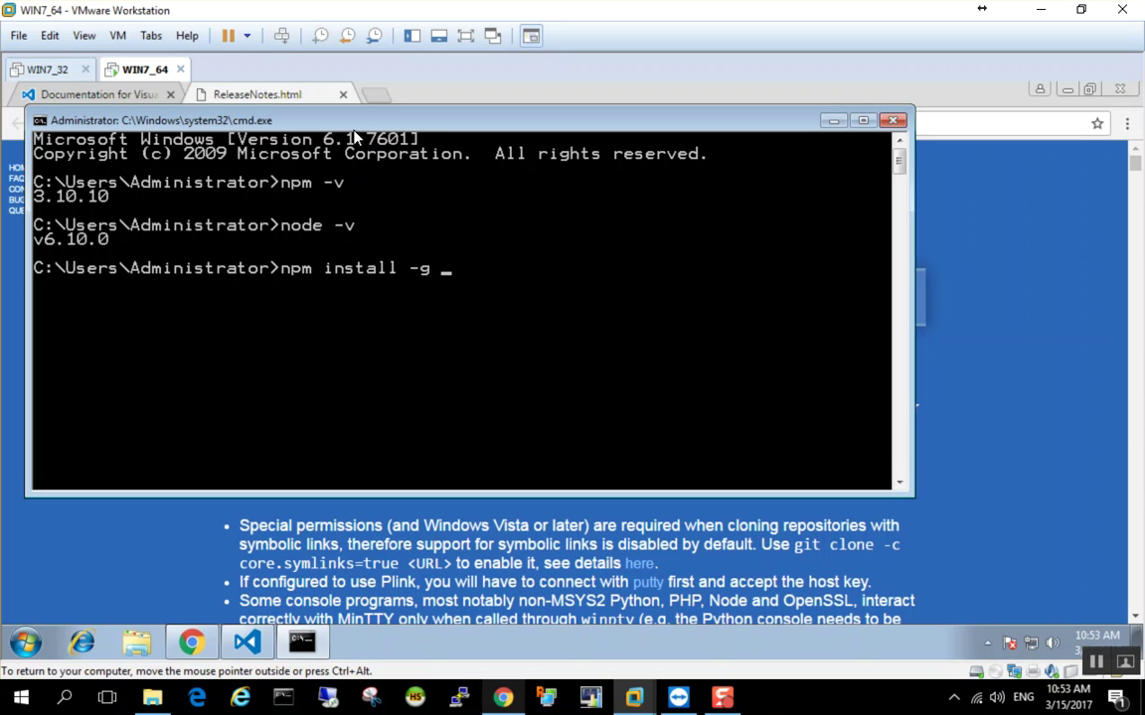
{"action": "key", "text": "BackSpace"}
{"action": "key", "text": "BackSpace"}
{"action": "key", "text": "BackSpace"}
{"action": "right_click", "coordinate": [40, 275]}
{"action": "left_click", "coordinate": [52, 282]}
{"action": "left_click_drag", "start_coordinate": [38, 270], "coordinate": [277, 276]}
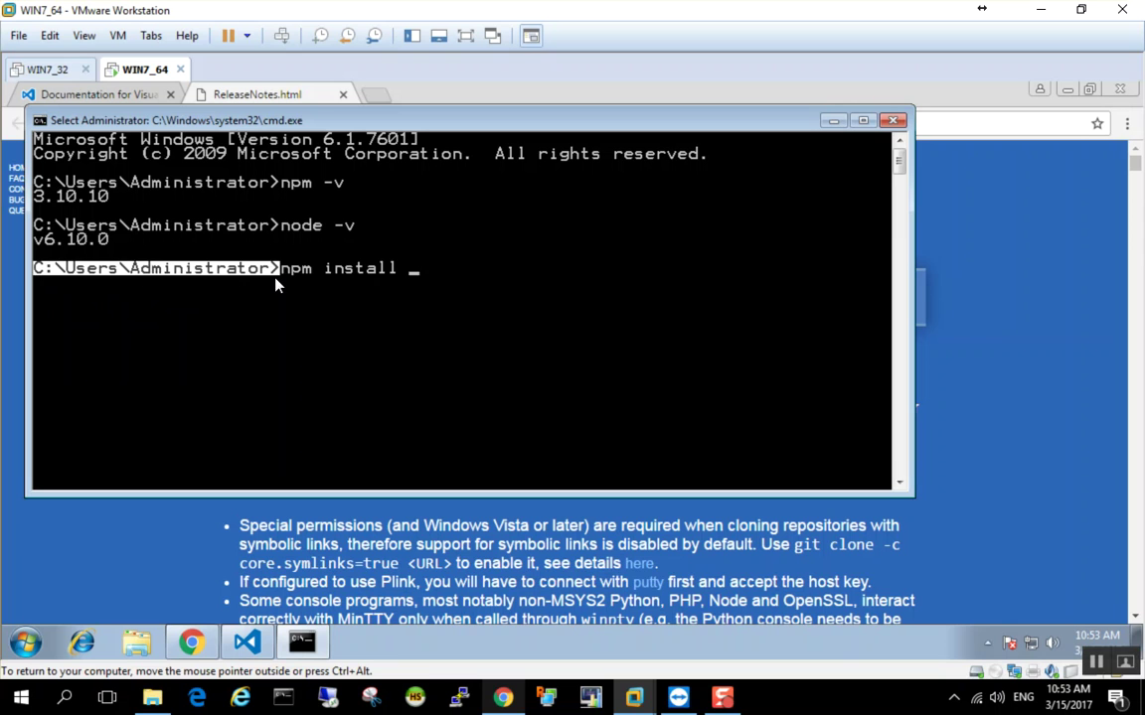
{"action": "key", "text": "Return"}
{"action": "type", "text": "-g"}
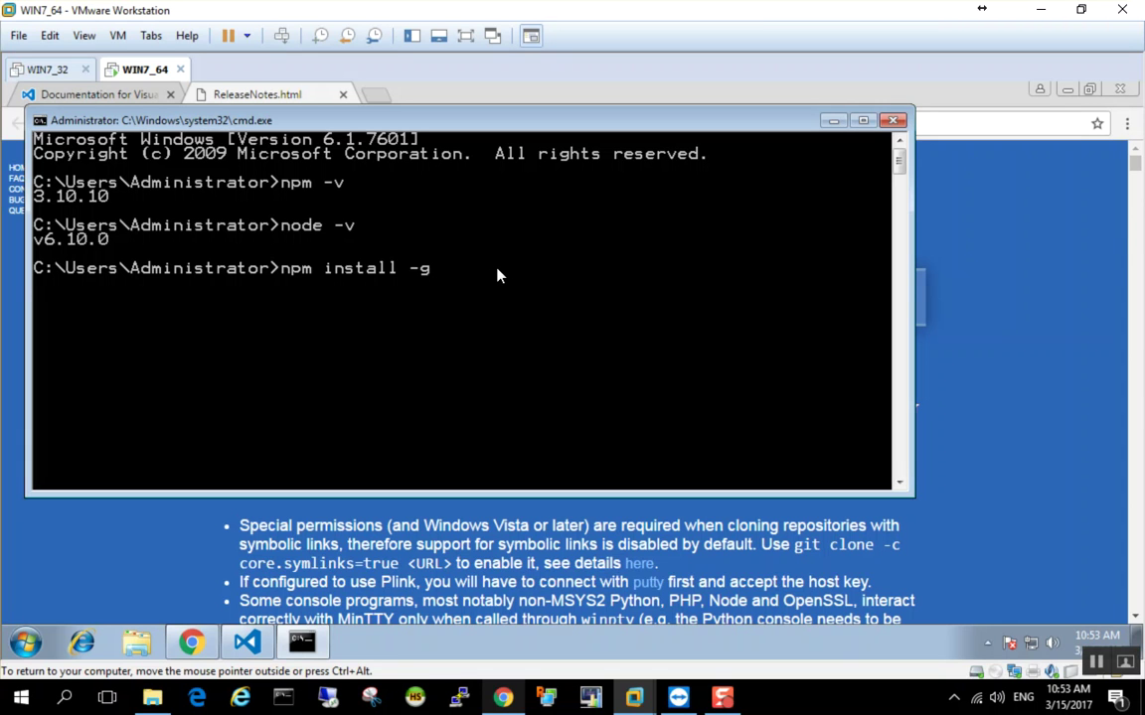
{"action": "type", "text": "nativescript"}
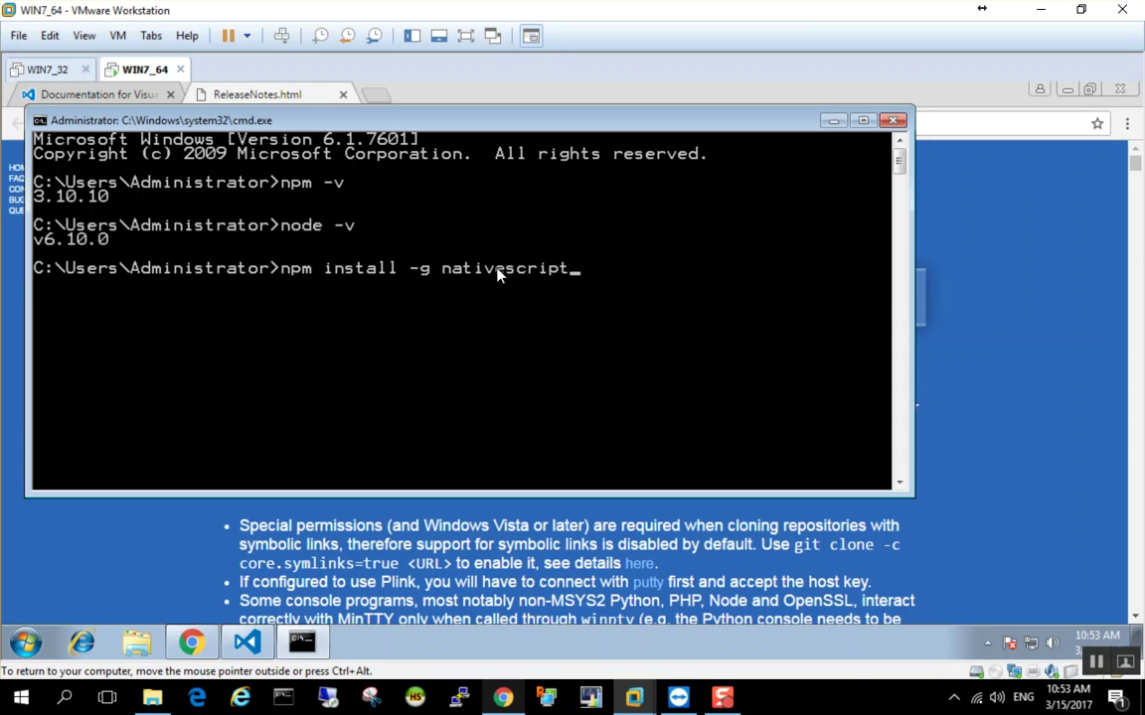
{"action": "key", "text": "BackSpace"}
{"action": "key", "text": "BackSpace"}
{"action": "key", "text": "BackSpace"}
{"action": "key", "text": "BackSpace"}
{"action": "key", "text": "BackSpace"}
{"action": "key", "text": "BackSpace"}
{"action": "key", "text": "BackSpace"}
{"action": "key", "text": "BackSpace"}
{"action": "key", "text": "BackSpace"}
{"action": "key", "text": "BackSpace"}
{"action": "key", "text": "BackSpace"}
{"action": "key", "text": "BackSpace"}
{"action": "key", "text": "BackSpace"}
{"action": "key", "text": "BackSpace"}
{"action": "key", "text": "BackSpace"}
{"action": "key", "text": "BackSpace"}
{"action": "key", "text": "BackSpace"}
{"action": "key", "text": "BackSpace"}
{"action": "key", "text": "BackSpace"}
{"action": "key", "text": "BackSpace"}
- Check whether the NativeScript CLI is available by running tns --version
{"action": "type", "text": "tns"}
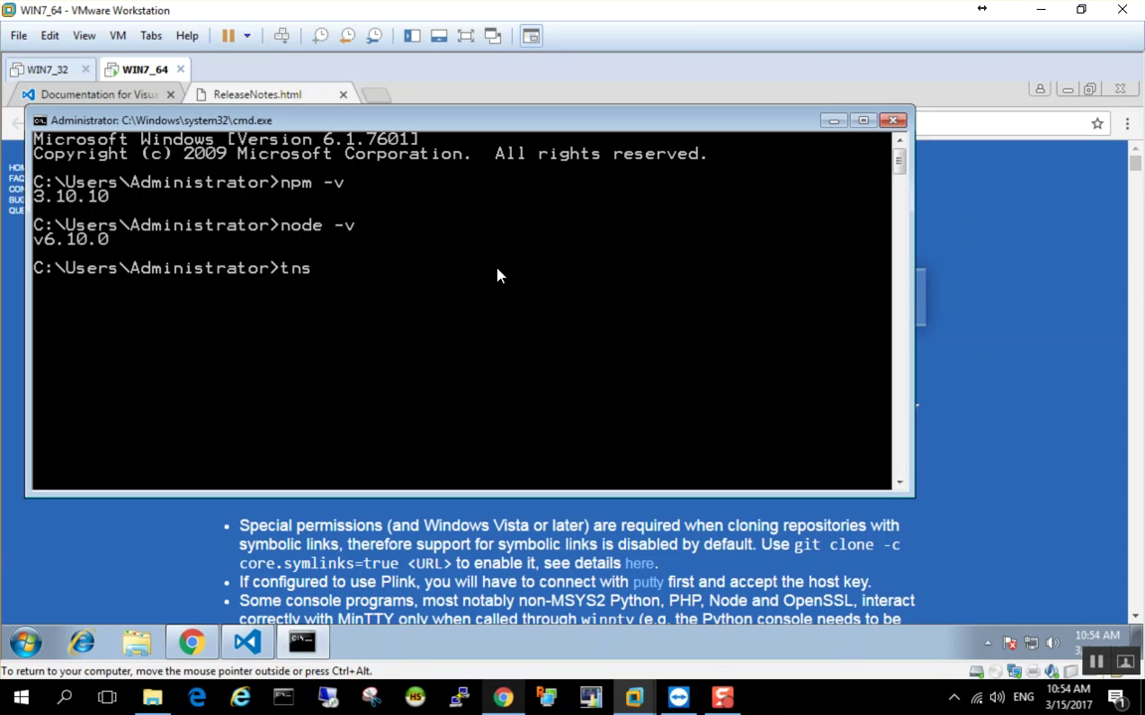
{"action": "type", "text": " --version"}
{"action": "key", "text": "Return"}
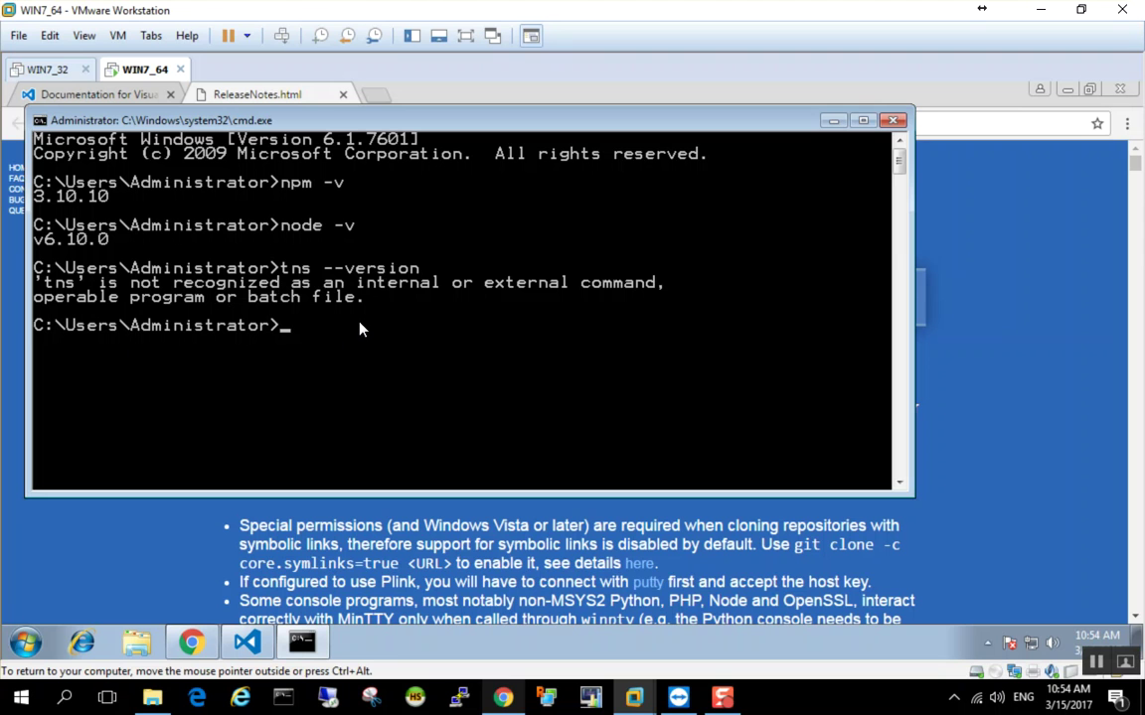
- Take a snapshot of the WIN7_64 virtual machine named "before install"
{"action": "left_click", "coordinate": [120, 35]}
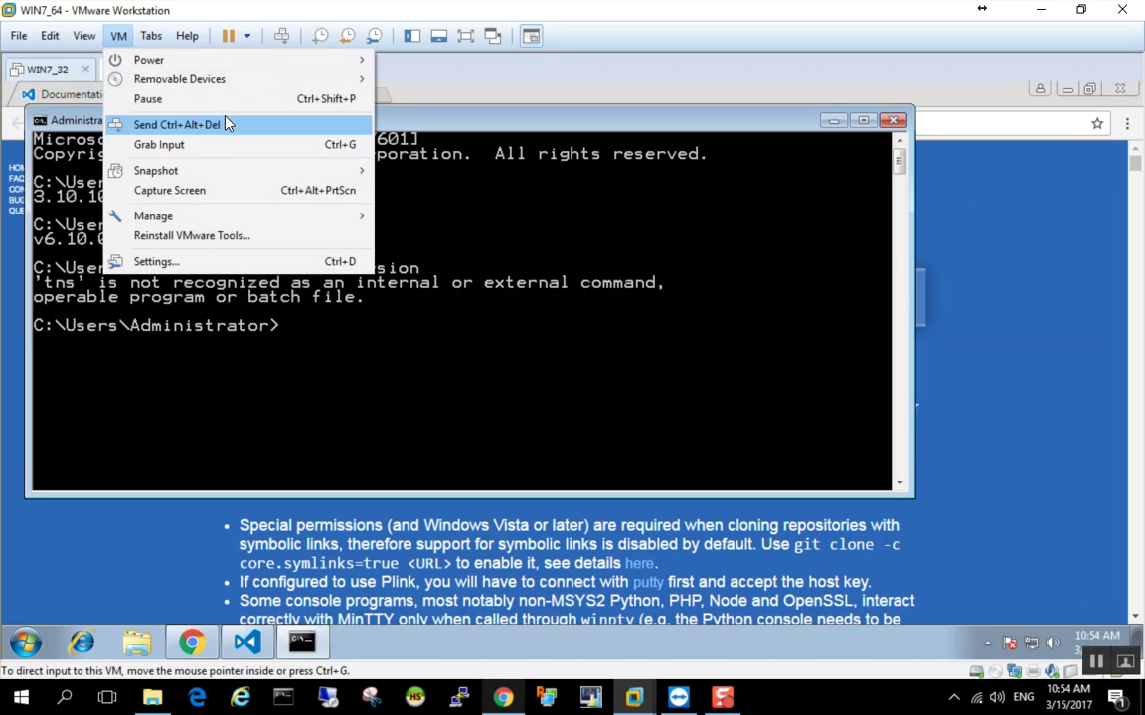
{"action": "mouse_move", "coordinate": [266, 174]}
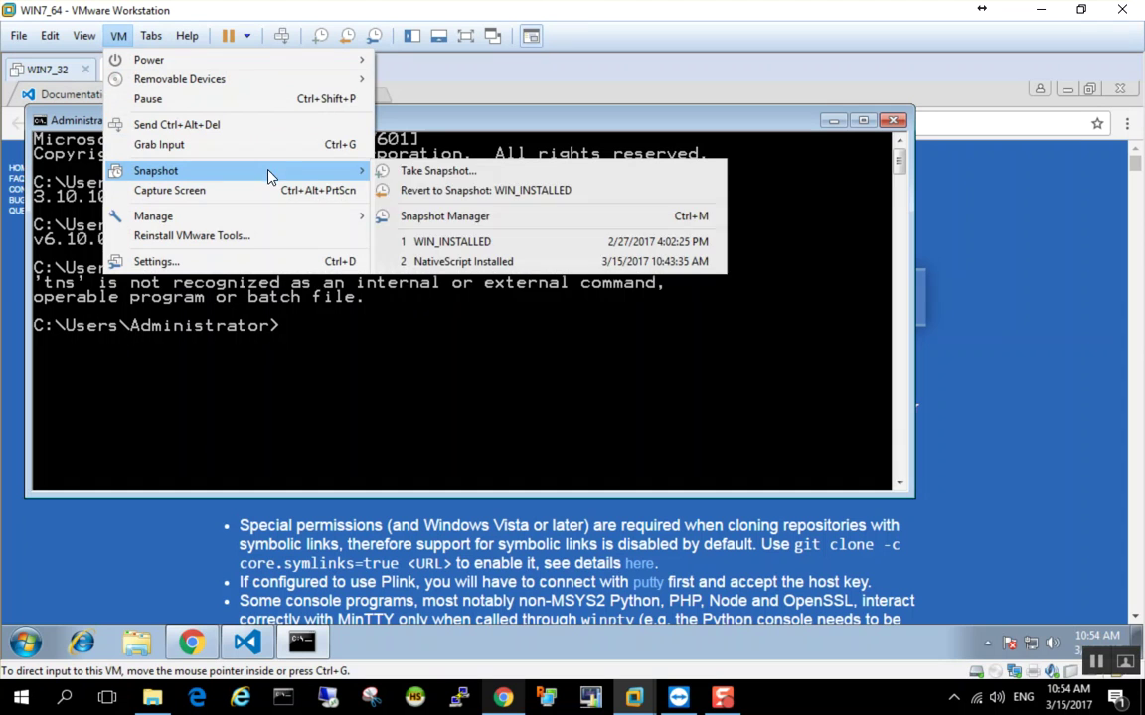
{"action": "left_click", "coordinate": [424, 175]}
{"action": "type", "text": "be"}
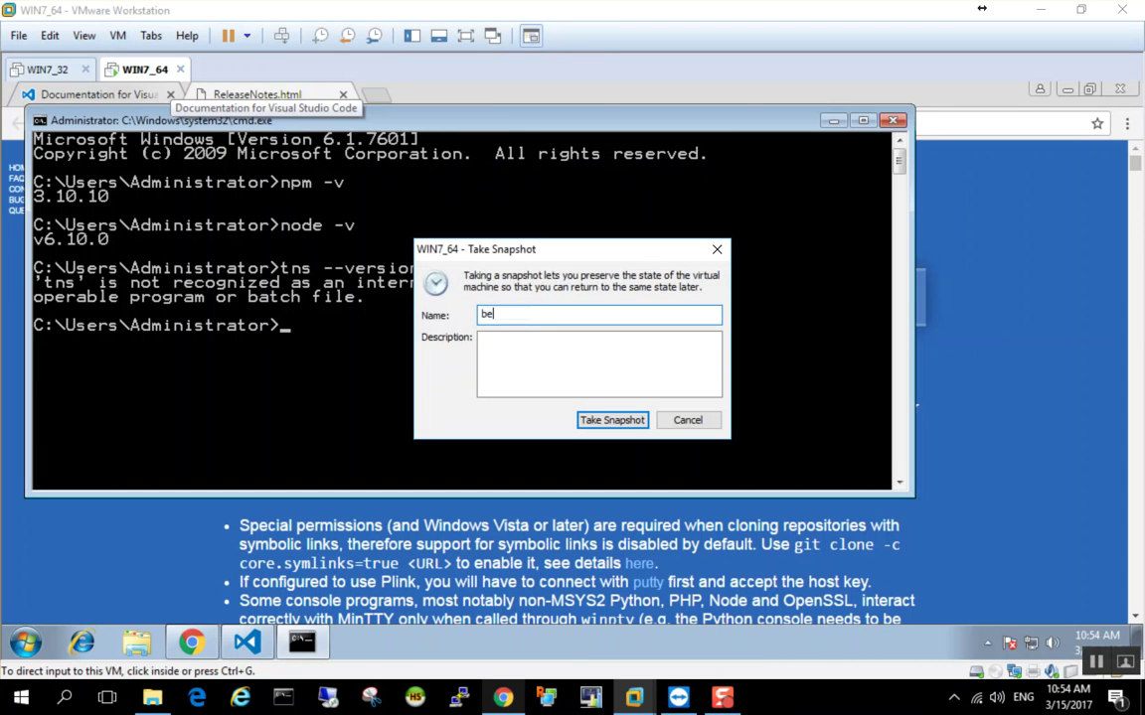
{"action": "type", "text": "for"}
{"action": "key", "text": "BackSpace"}
{"action": "type", "text": "ore install"}
{"action": "left_click", "coordinate": [587, 418]}
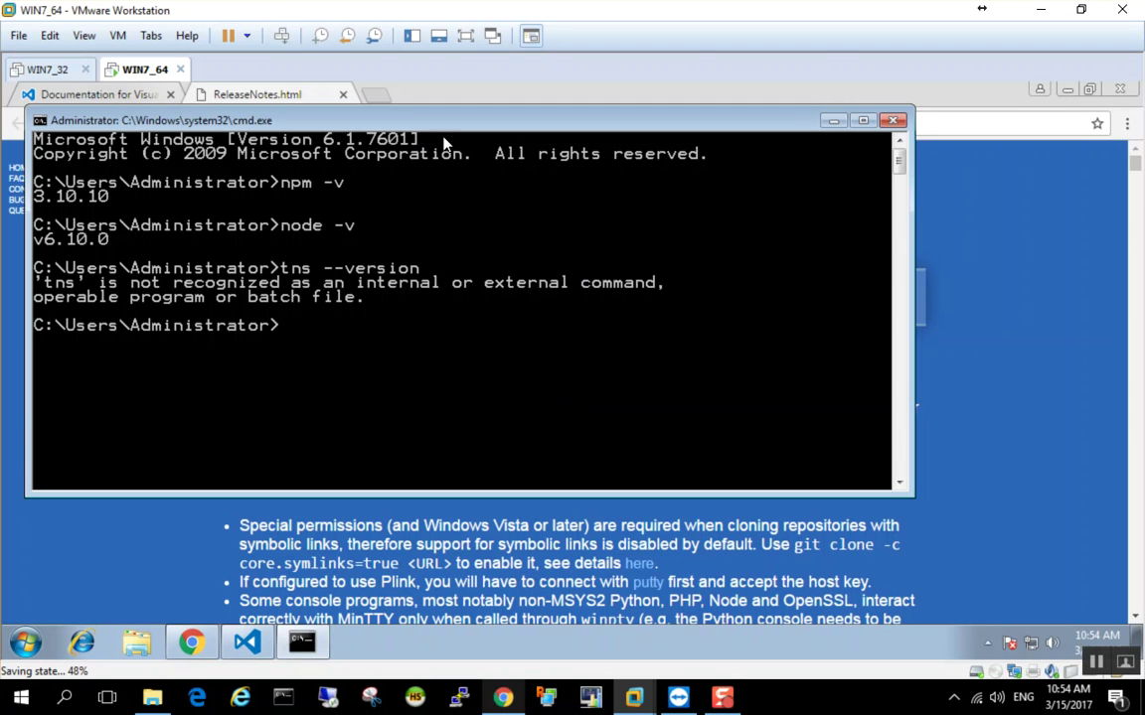
- Install the NativeScript CLI globally with npm install -g nativescript
{"action": "left_click_drag", "start_coordinate": [450, 130], "coordinate": [462, 147]}
{"action": "type", "text": "npm install -g nati"}
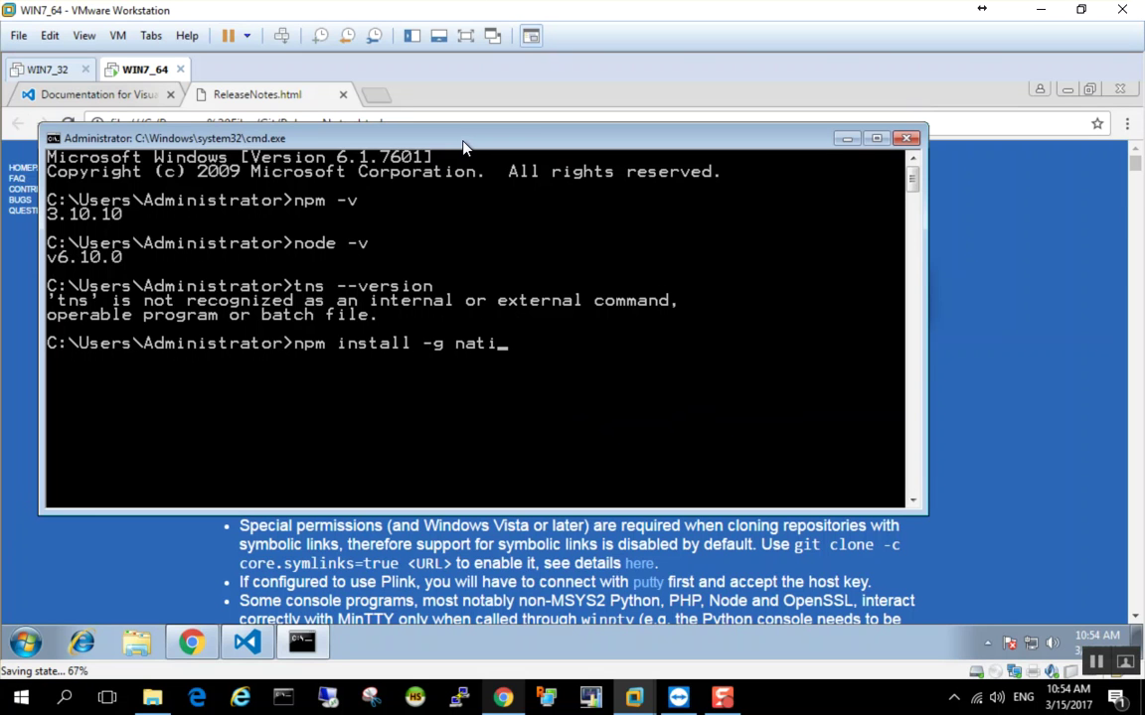
{"action": "type", "text": "vescript"}
{"action": "key", "text": "Return"}
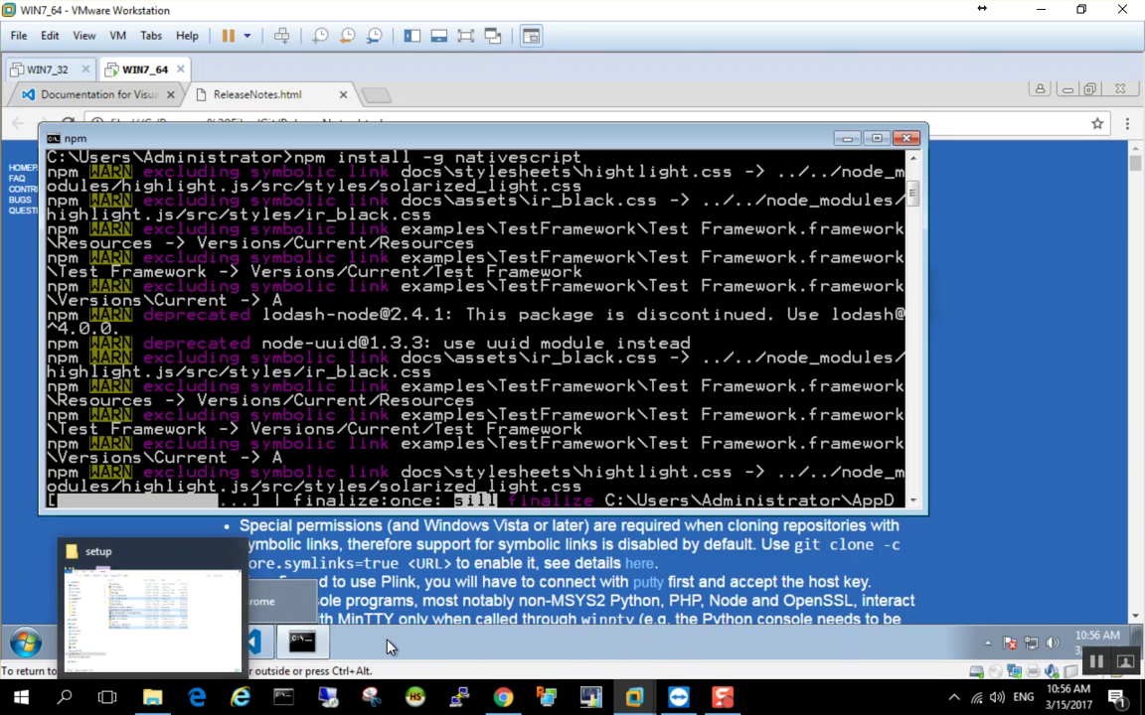
- Switch to Windows Explorer in the virtual machine and open the C:\Users\Administrator folder
{"action": "left_click", "coordinate": [136, 645]}
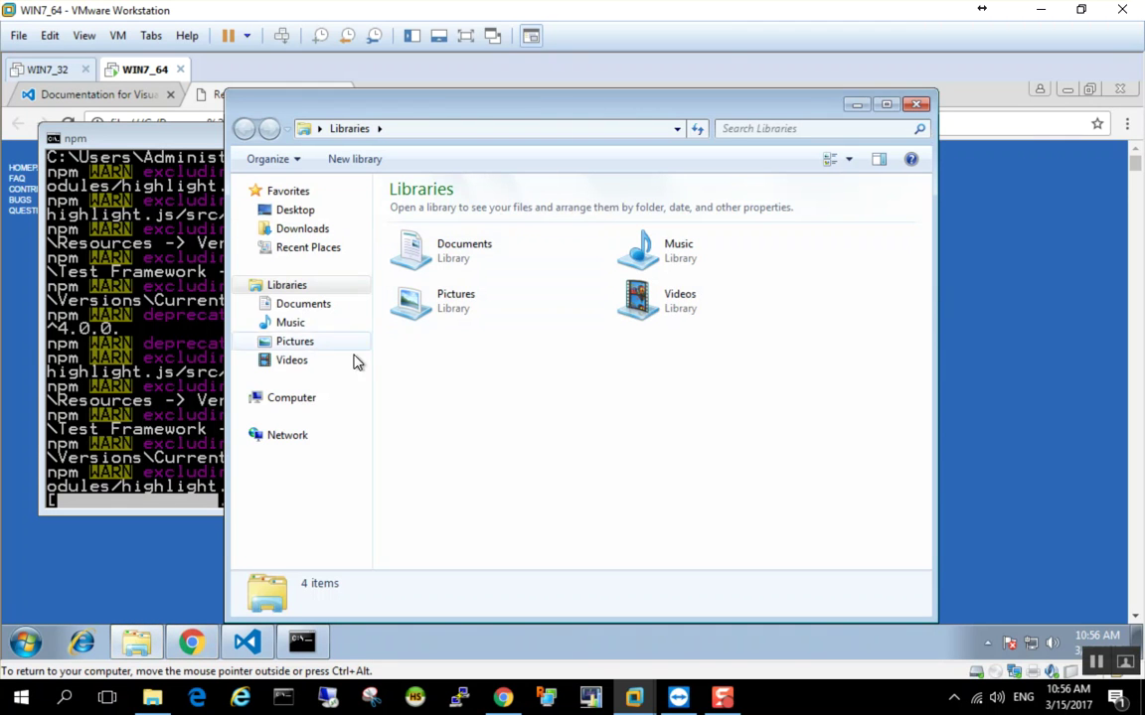
{"action": "left_click", "coordinate": [313, 408]}
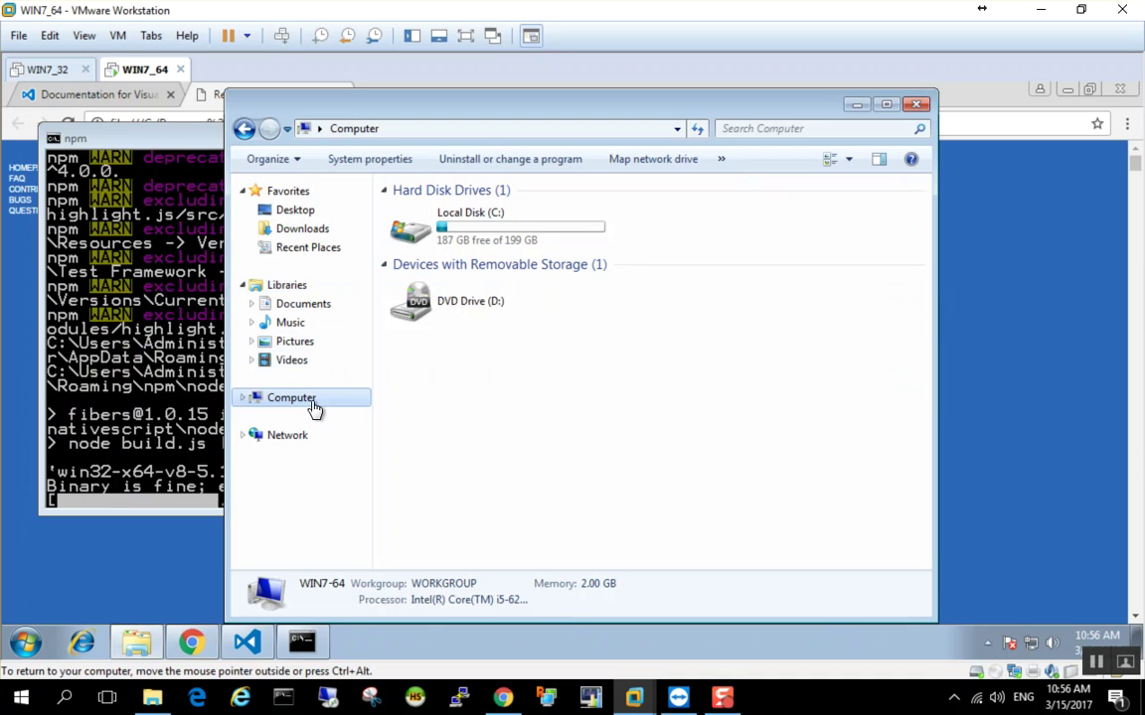
{"action": "left_click", "coordinate": [486, 233]}
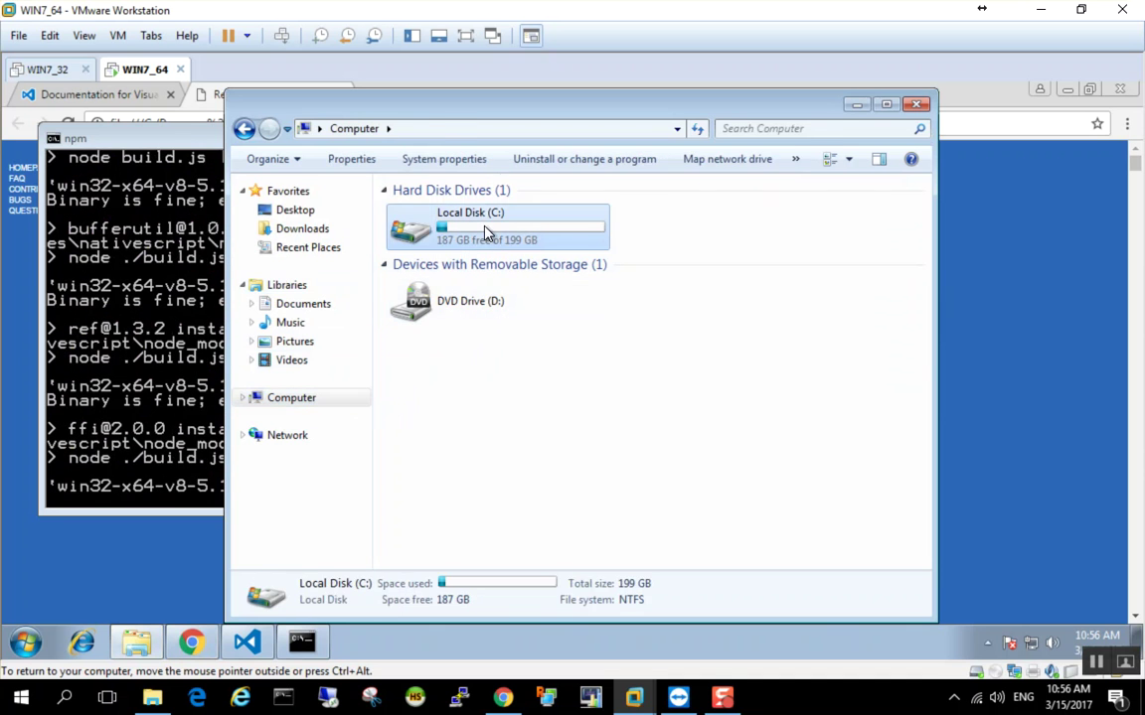
{"action": "double_click", "coordinate": [487, 233]}
{"action": "left_click", "coordinate": [439, 290]}
{"action": "double_click", "coordinate": [440, 291]}
{"action": "double_click", "coordinate": [453, 212]}
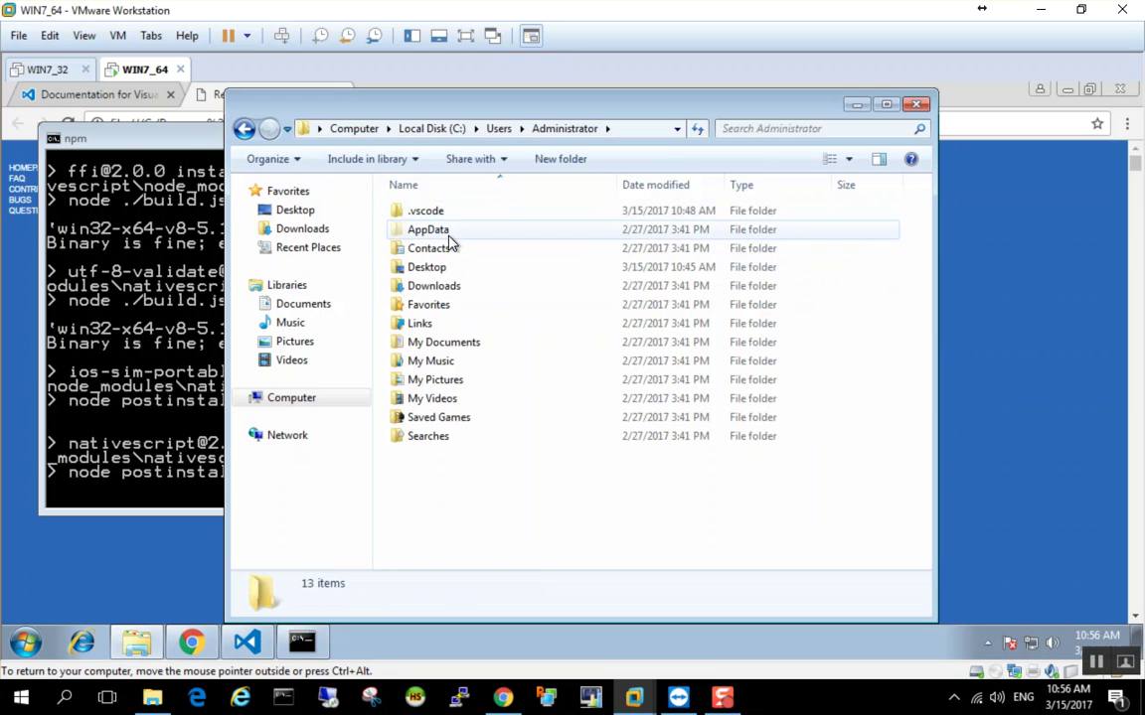
- Open the AppData\Roaming\npm subfolder, show its full path, and move the window off the console output
{"action": "double_click", "coordinate": [448, 236]}
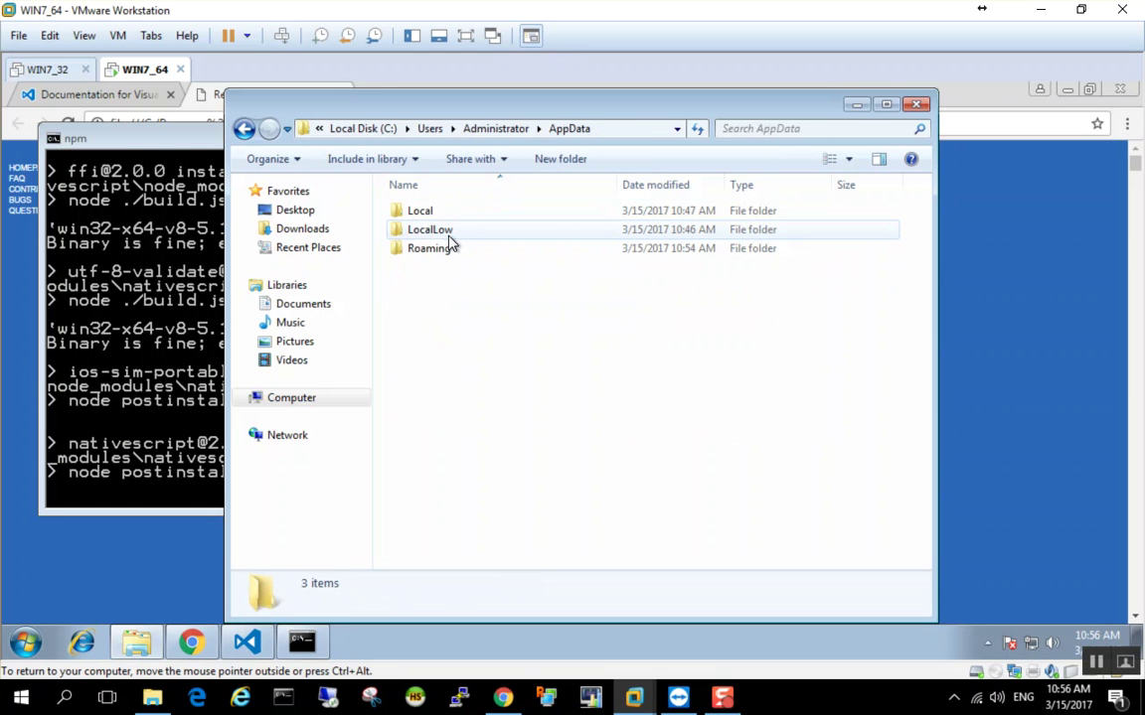
{"action": "left_click", "coordinate": [436, 252]}
{"action": "double_click", "coordinate": [437, 253]}
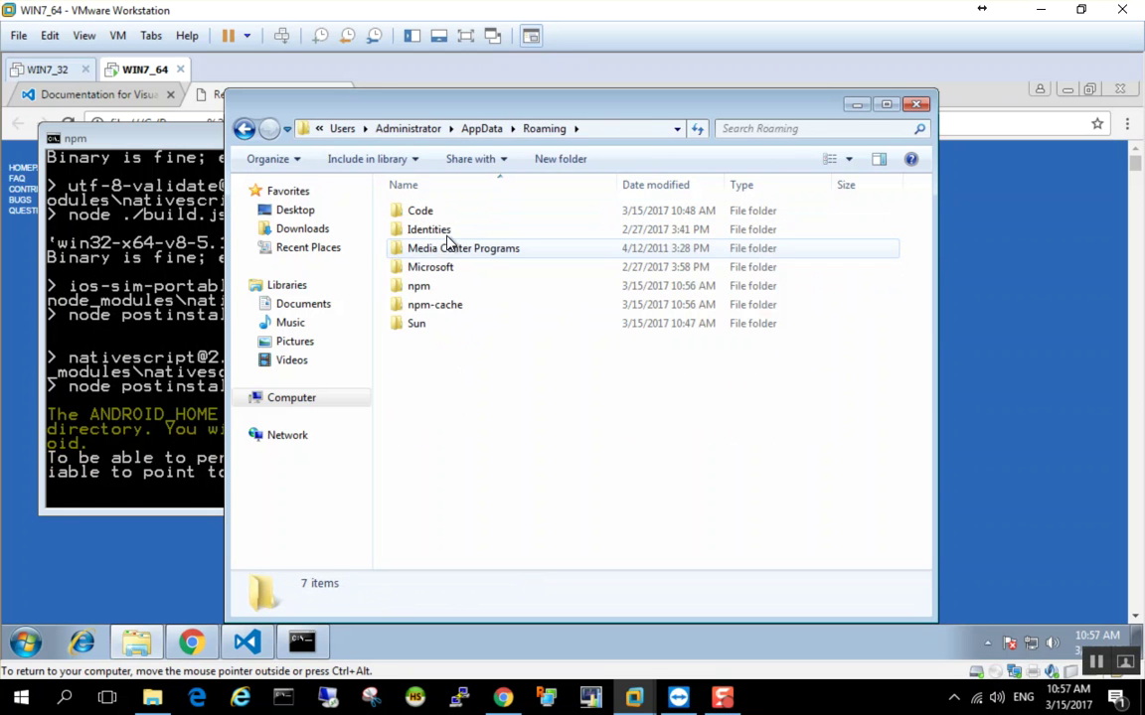
{"action": "double_click", "coordinate": [418, 286]}
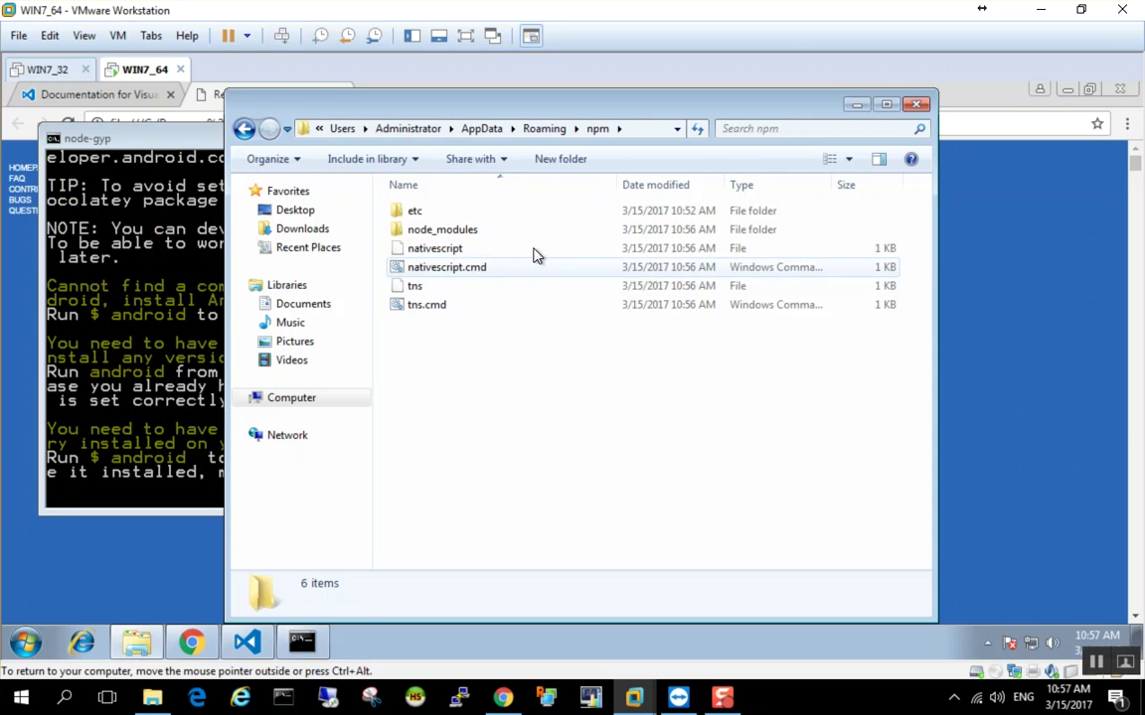
{"action": "left_click", "coordinate": [654, 130]}
{"action": "left_click_drag", "start_coordinate": [664, 117], "coordinate": [859, 278]}
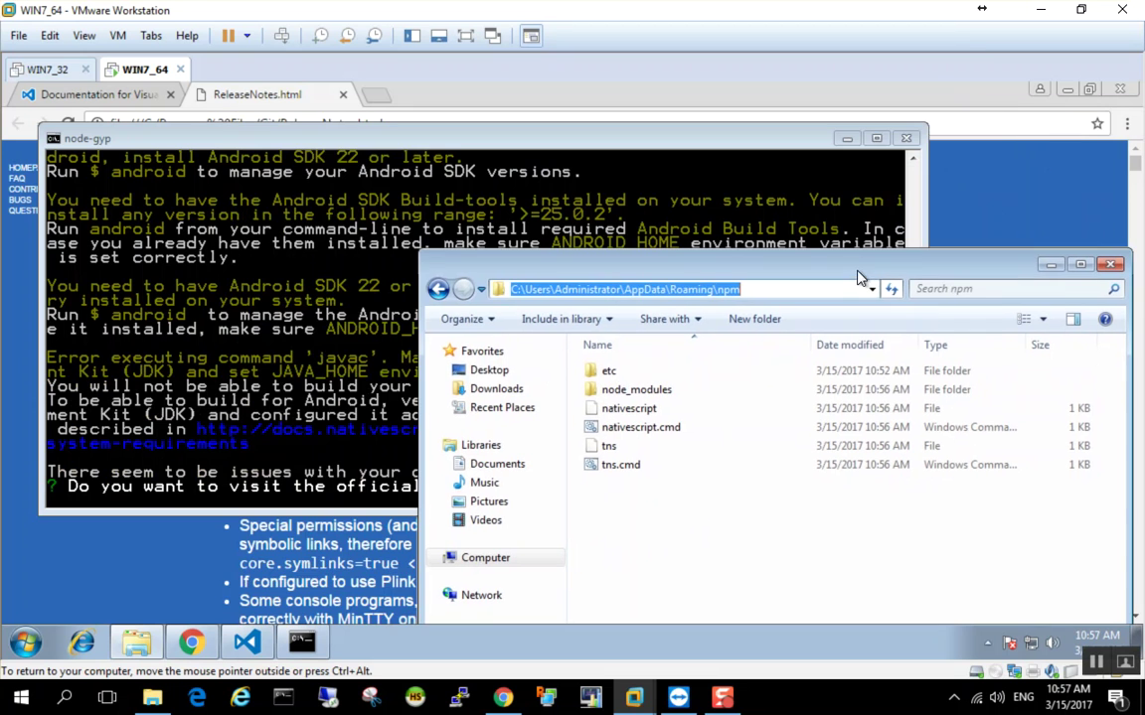
- Return to the Command Prompt and answer no to visiting the official documentation and to running the setup script
{"action": "left_click", "coordinate": [536, 137]}
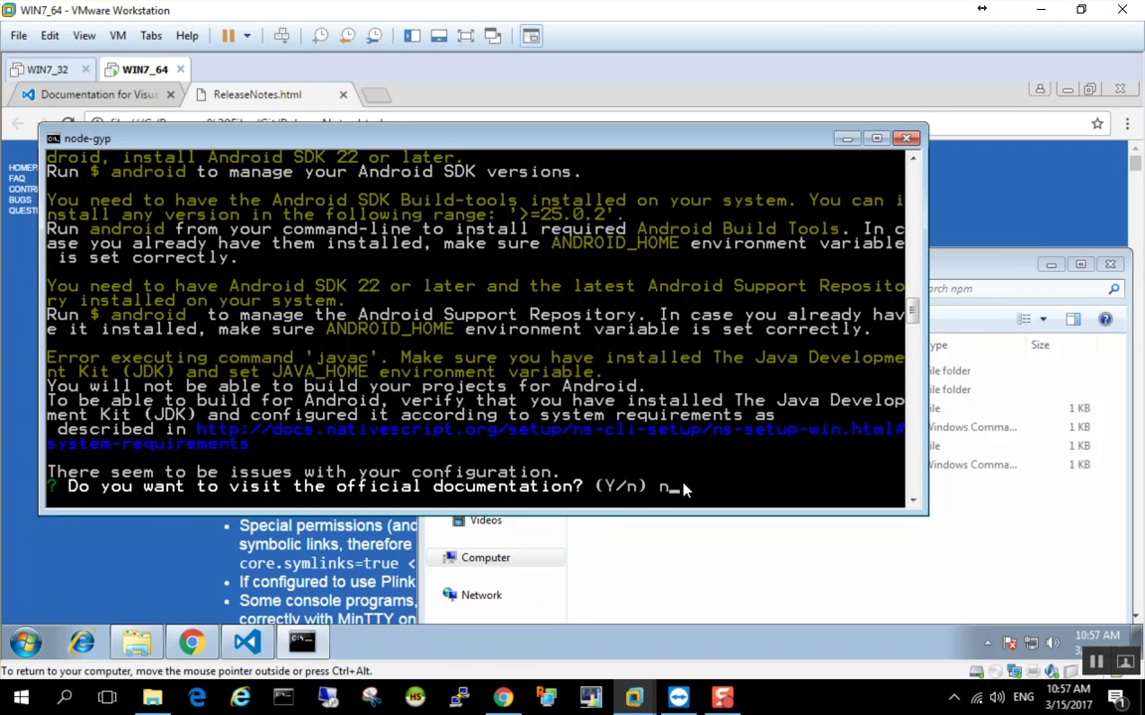
{"action": "key", "text": "Return"}
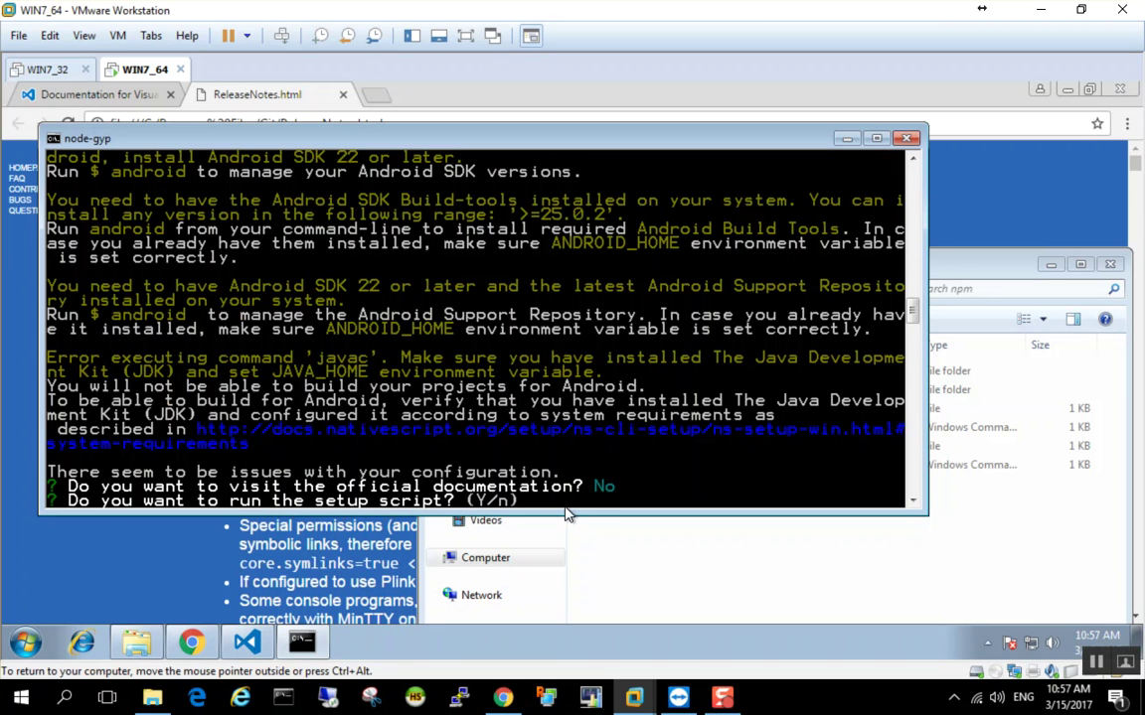
{"action": "type", "text": "n"}
{"action": "key", "text": "Return"}
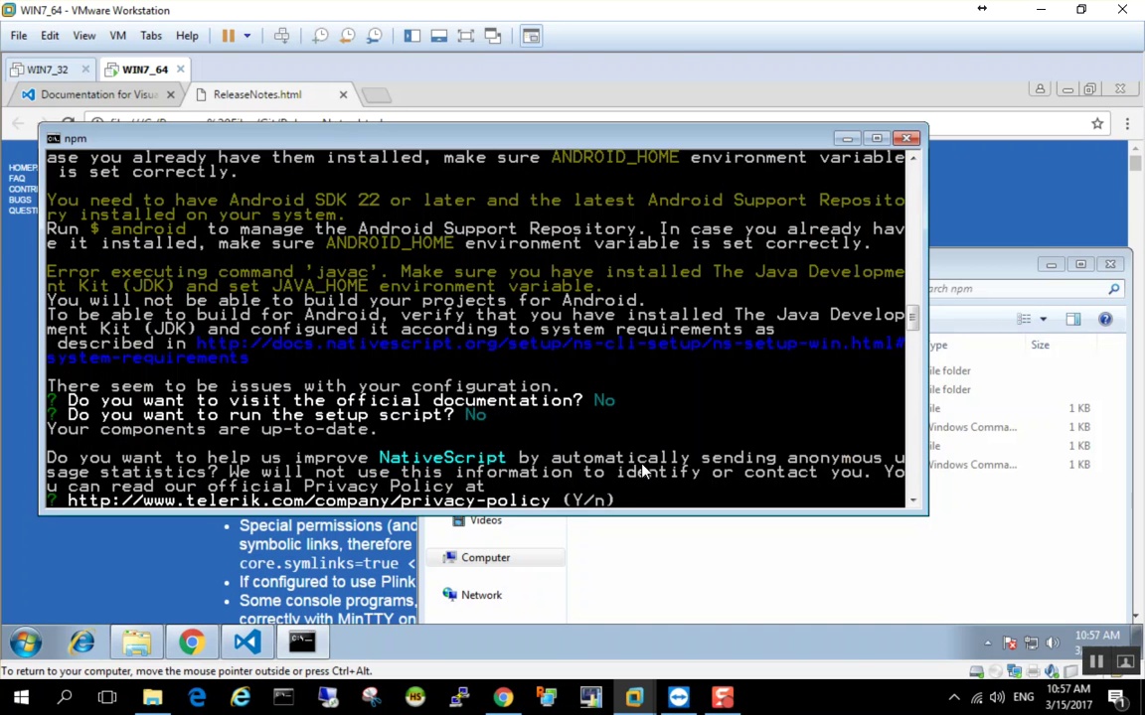
- Accept anonymous usage statistics and command-line completion, and leave the newsletter e-mail blank to finish the NativeScript installation
{"action": "type", "text": "y"}
{"action": "key", "text": "Return"}
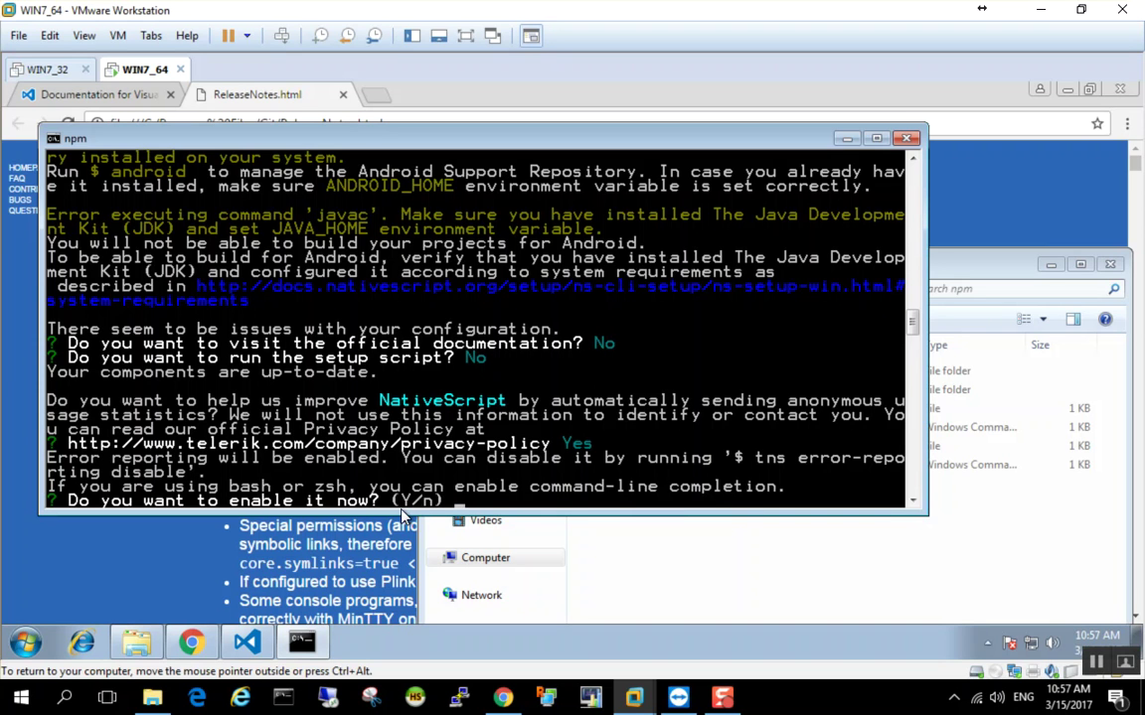
{"action": "type", "text": "y"}
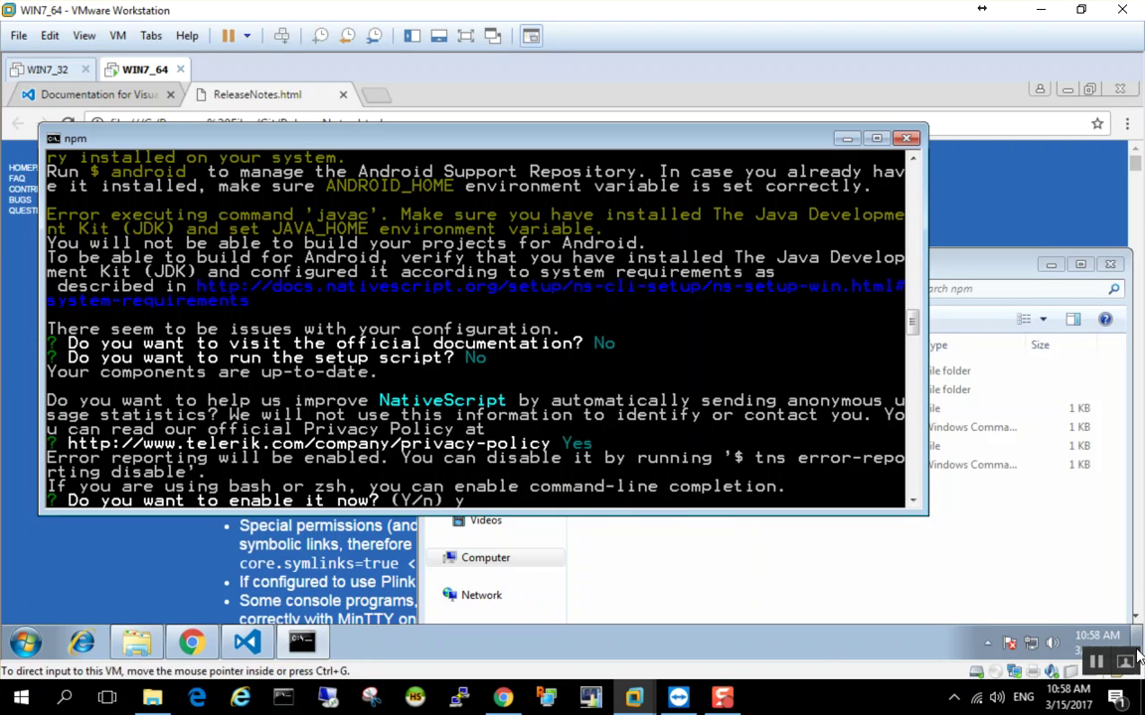
{"action": "key", "text": "Return"}
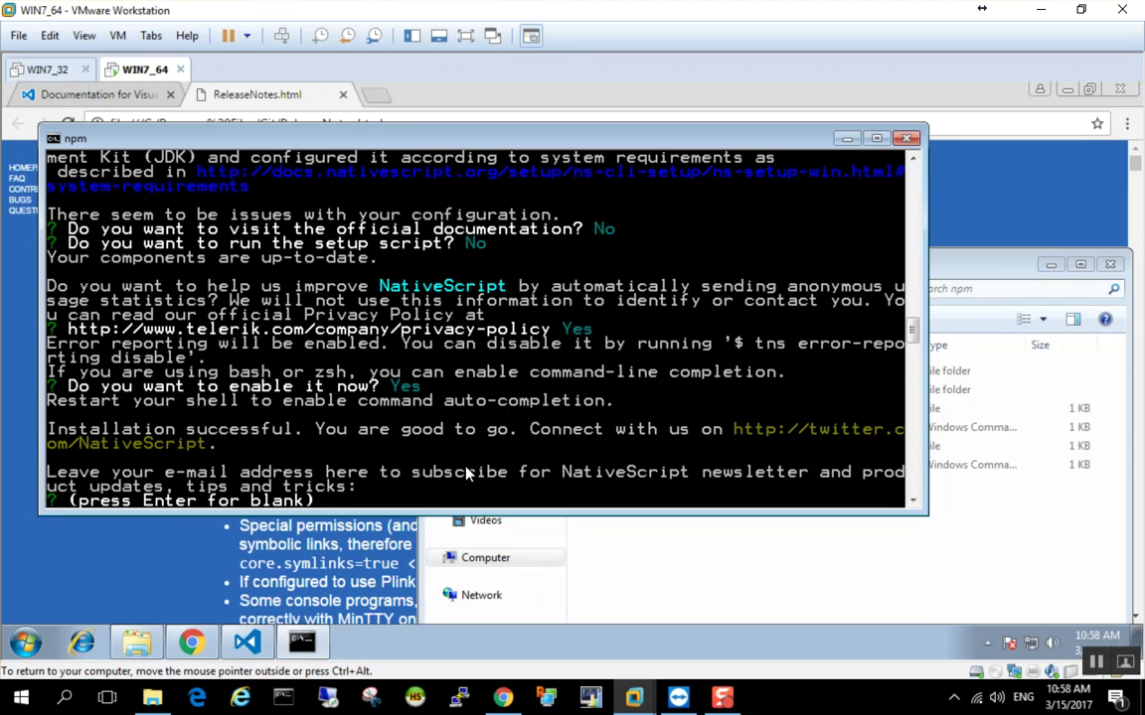
{"action": "key", "text": "Return"}
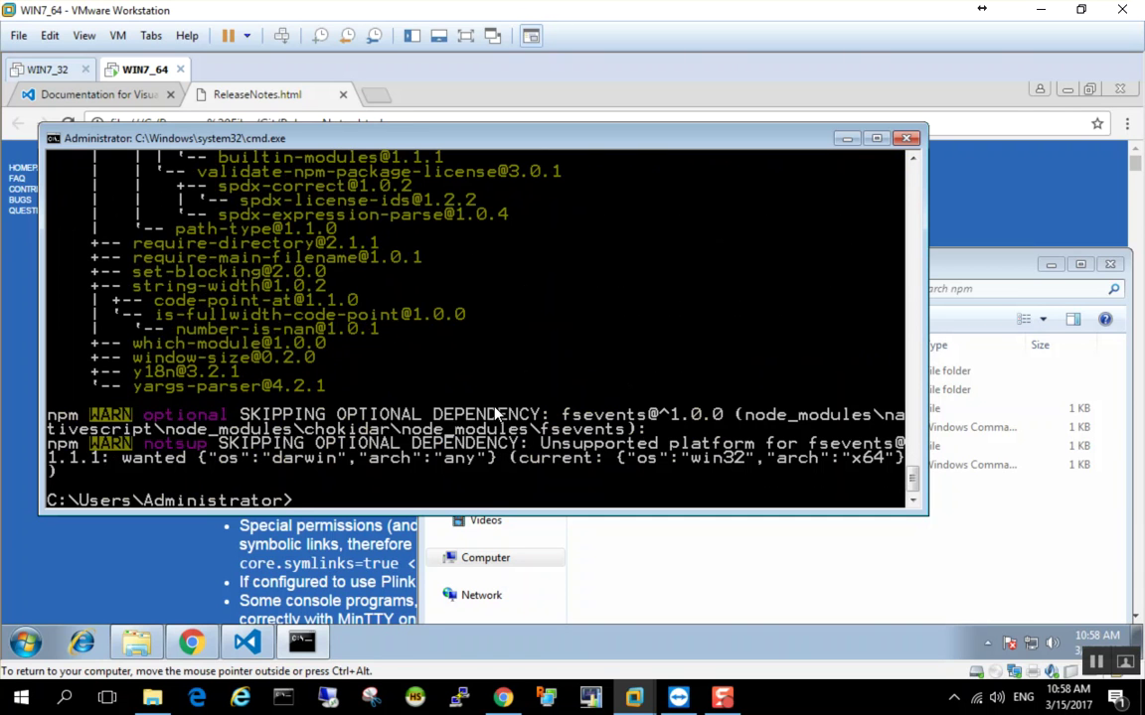
- Bring the npm folder window back to the front and show its full path to examine the user-name part
{"action": "left_click", "coordinate": [989, 266]}
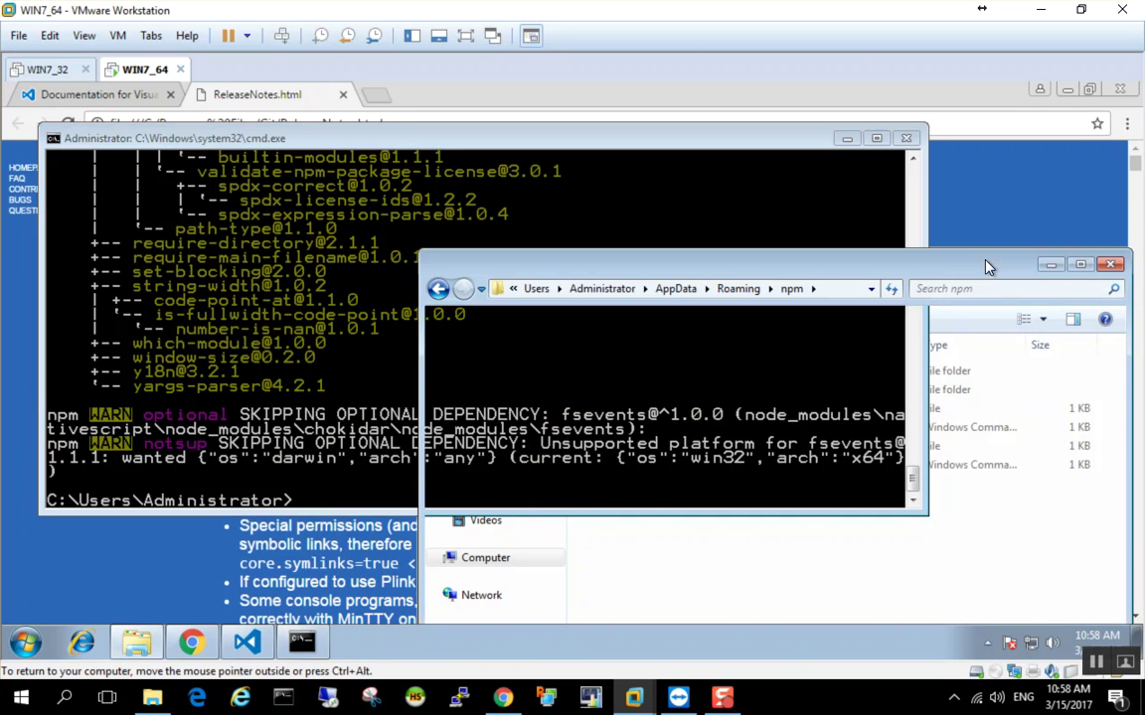
{"action": "left_click_drag", "start_coordinate": [915, 271], "coordinate": [894, 205]}
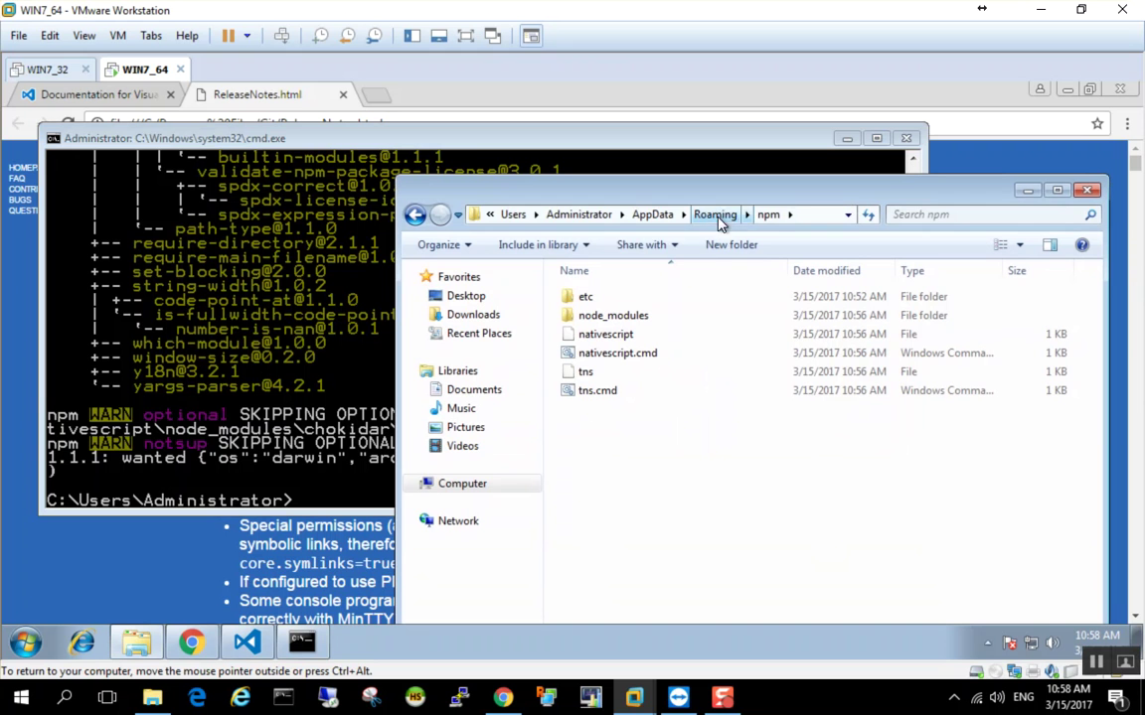
{"action": "left_click", "coordinate": [813, 215]}
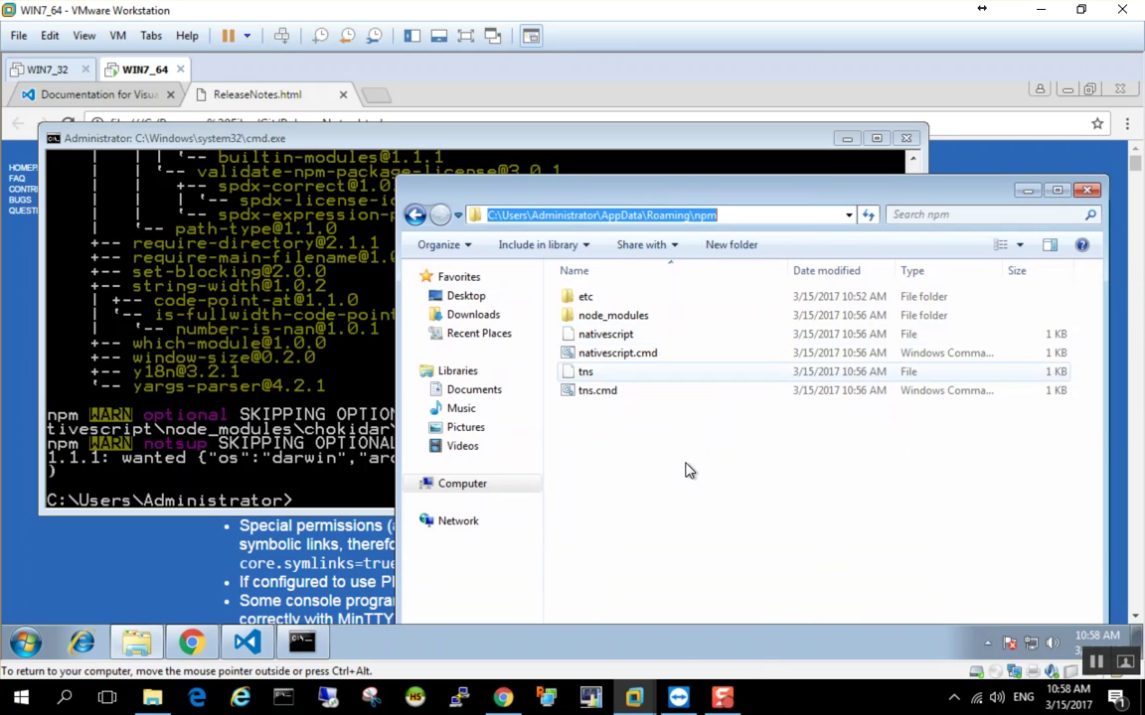
{"action": "mouse_move", "coordinate": [723, 699]}
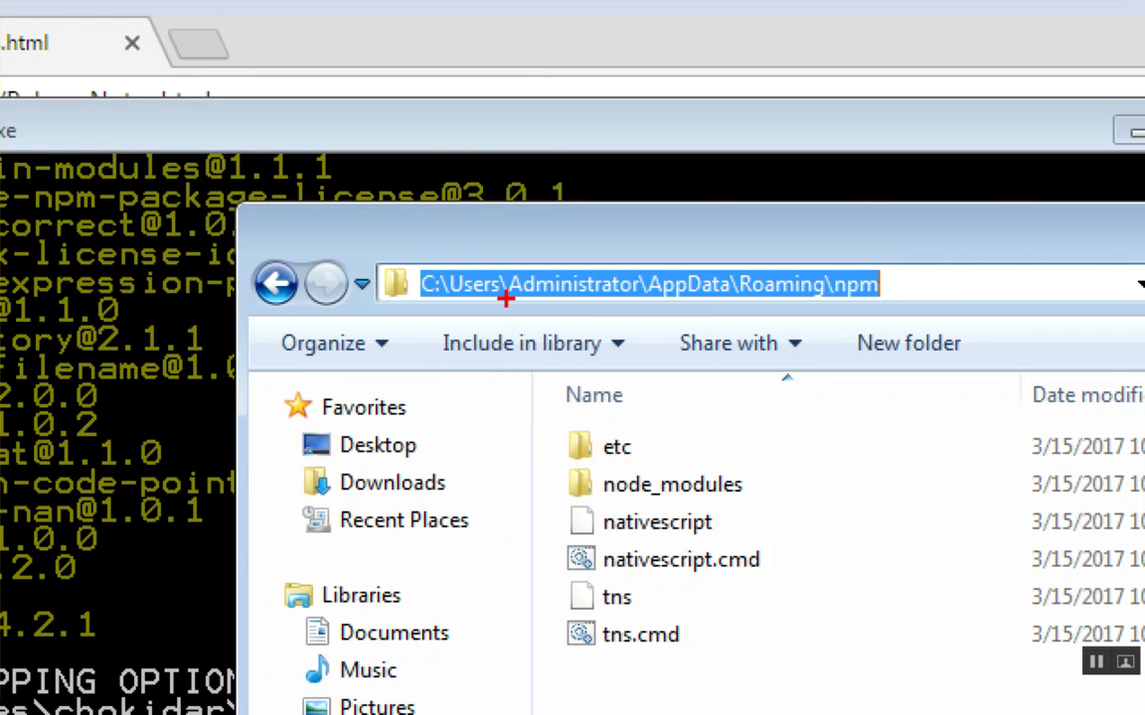
{"action": "left_click_drag", "start_coordinate": [504, 270], "coordinate": [603, 266]}
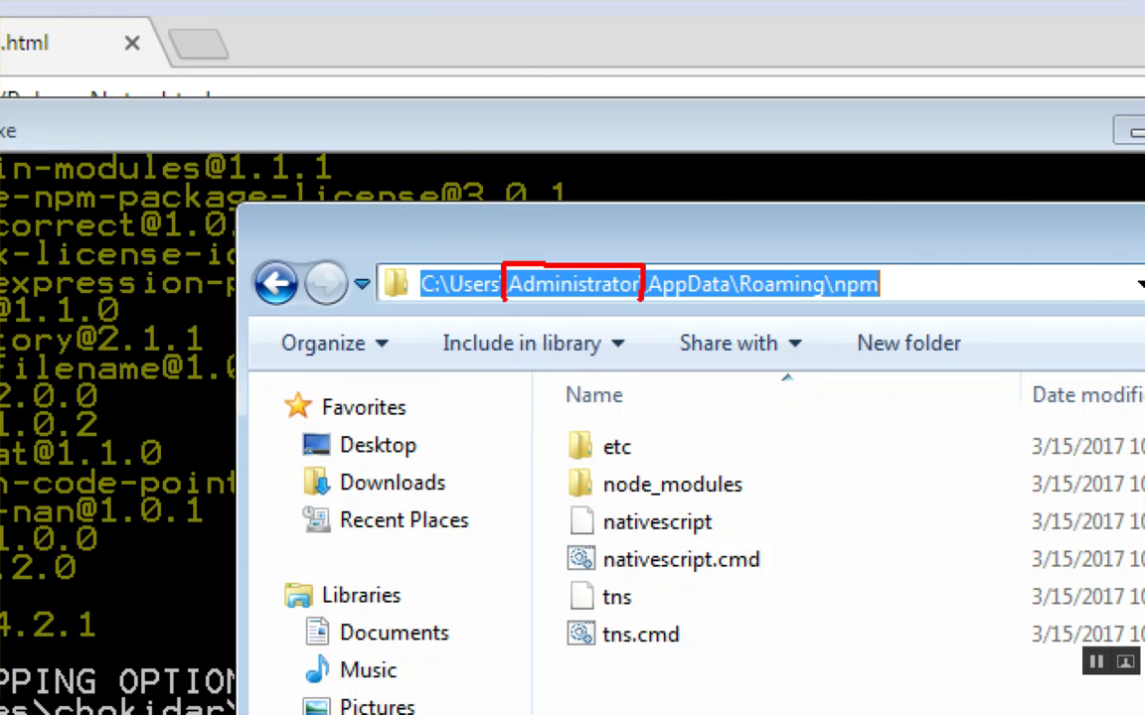
{"action": "left_click_drag", "start_coordinate": [512, 298], "coordinate": [505, 297]}
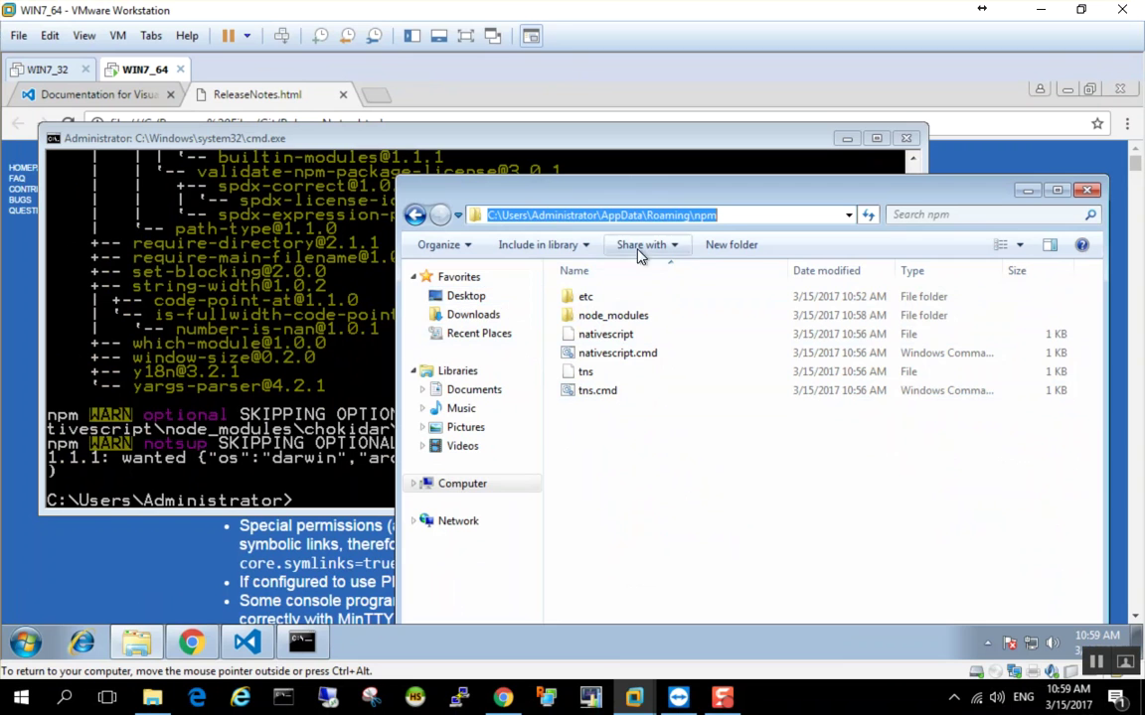
- Go up to the AppData\Roaming folder, view the properties of the npm folder, and dismiss them unchanged
{"action": "left_click", "coordinate": [695, 214]}
{"action": "left_click_drag", "start_coordinate": [696, 214], "coordinate": [770, 215]}
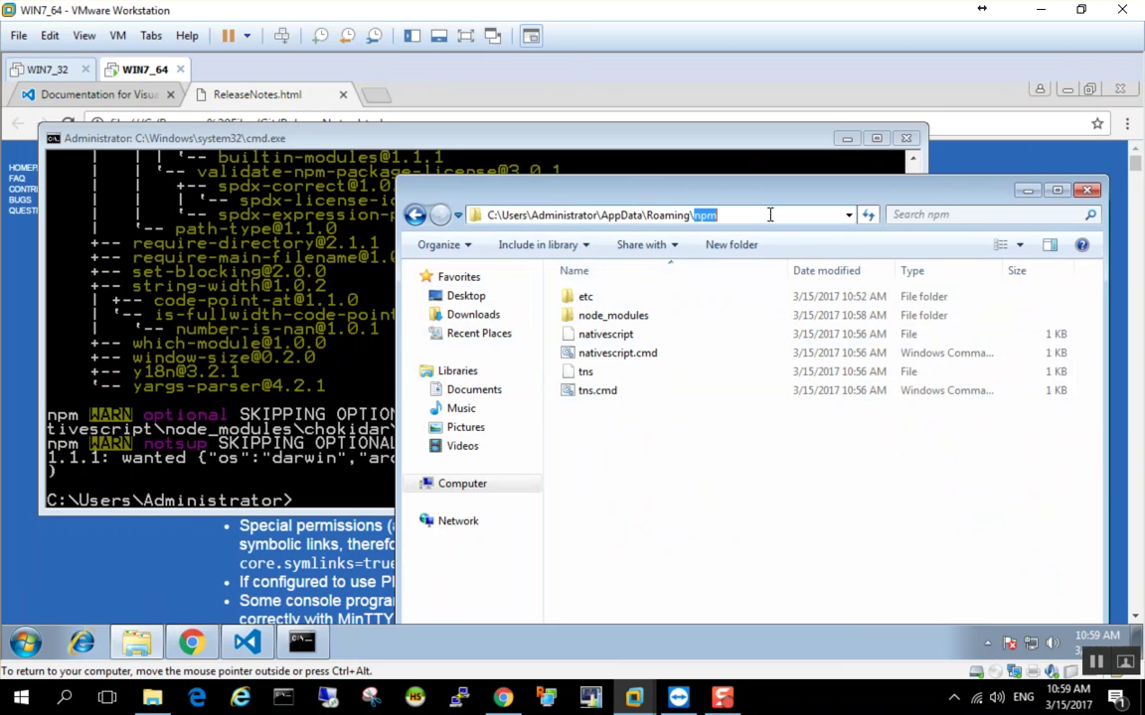
{"action": "key", "text": "BackSpace"}
{"action": "key", "text": "Return"}
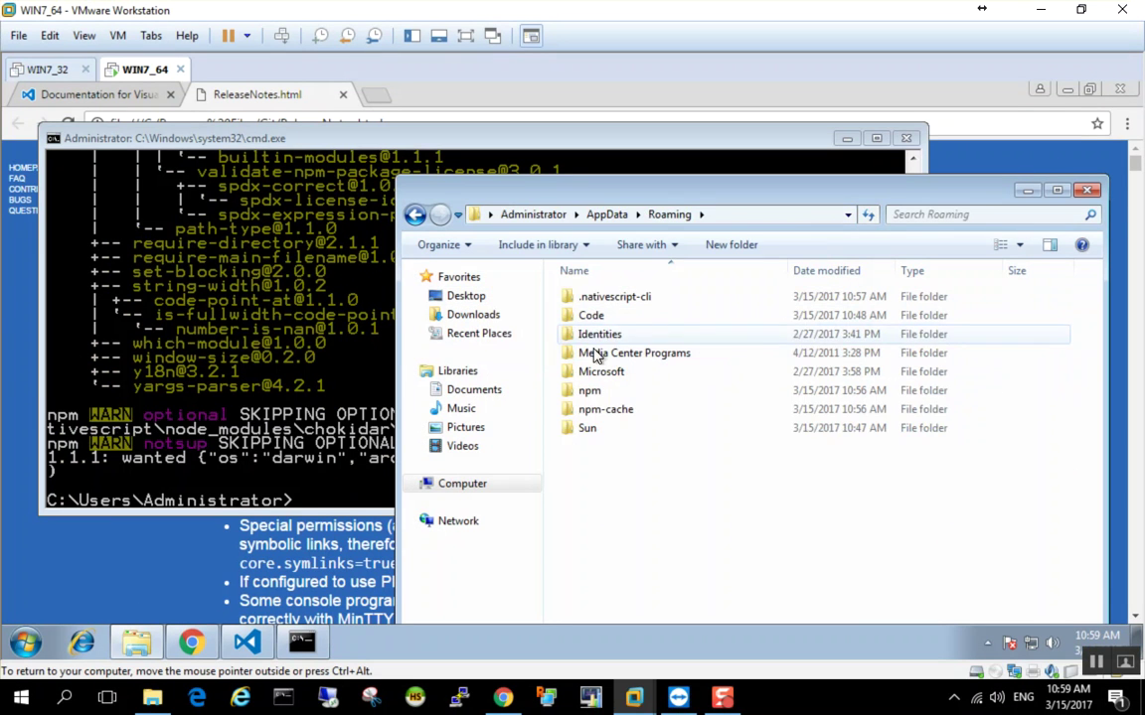
{"action": "right_click", "coordinate": [586, 391]}
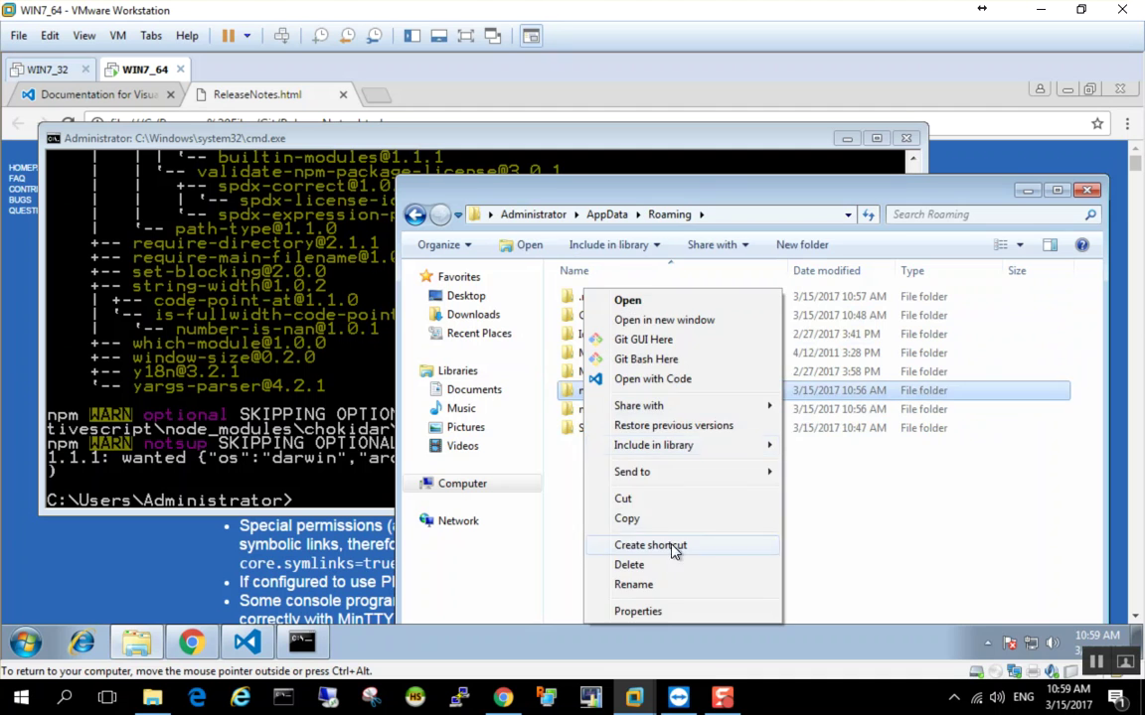
{"action": "left_click", "coordinate": [656, 611]}
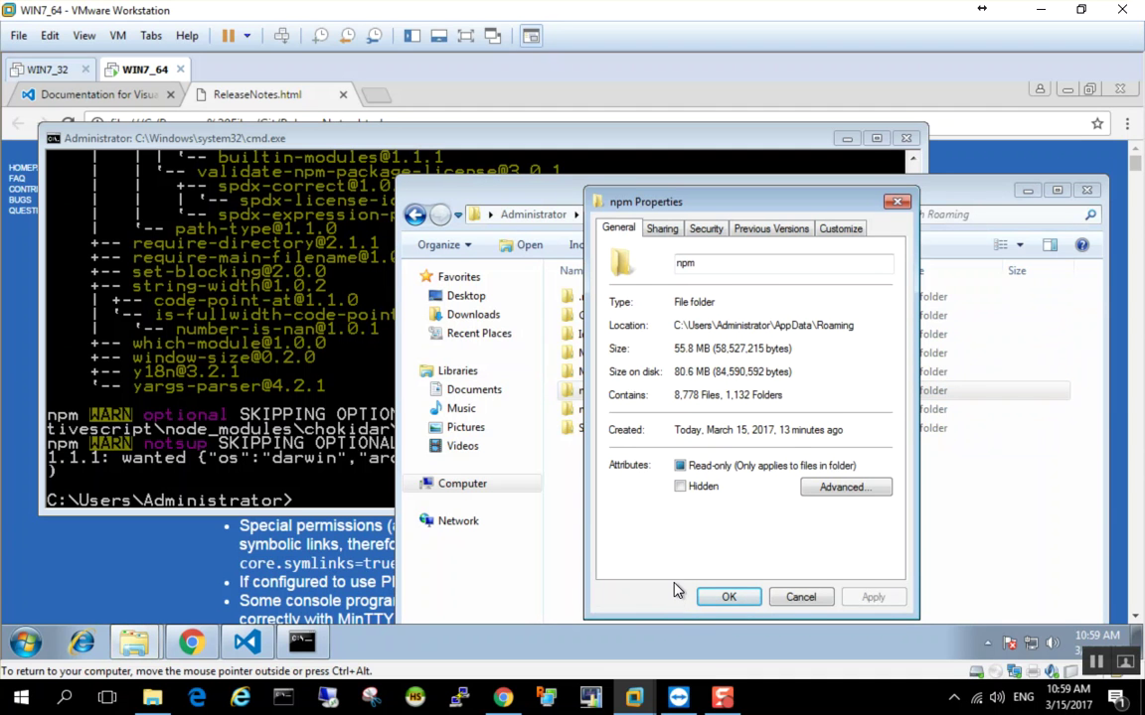
{"action": "left_click", "coordinate": [795, 597]}
- Return to the Command Prompt and check the installed NativeScript CLI version with tns --version
{"action": "left_click", "coordinate": [360, 141]}
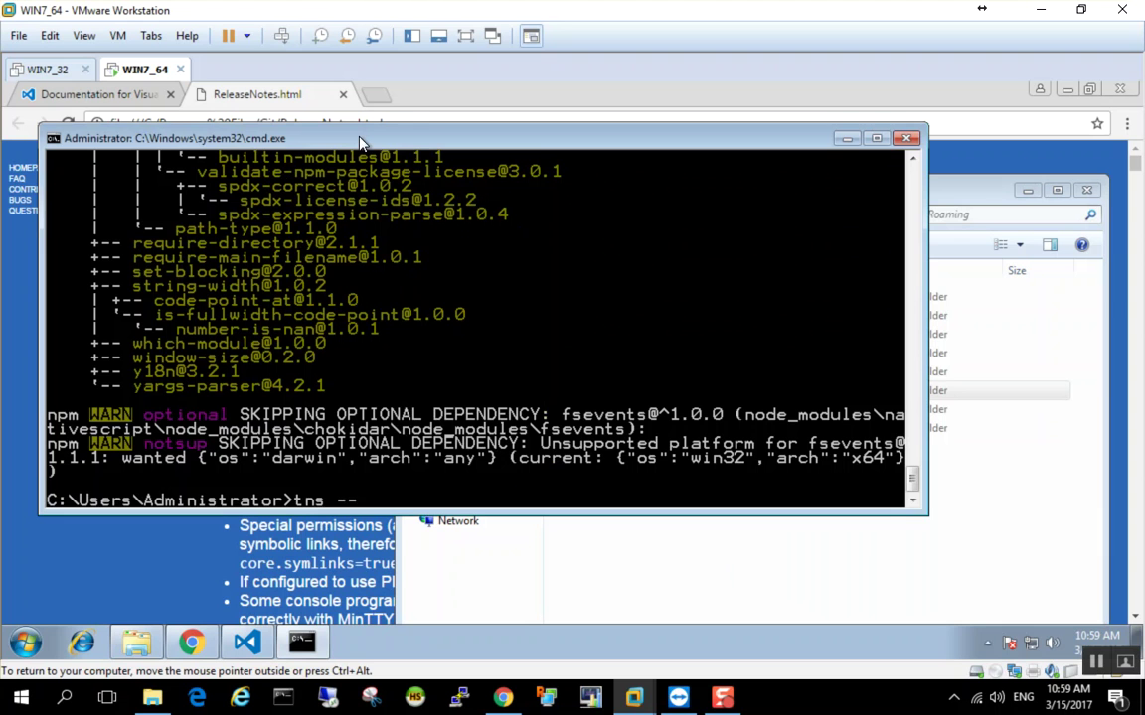
{"action": "type", "text": "tns --version"}
{"action": "key", "text": "Return"}
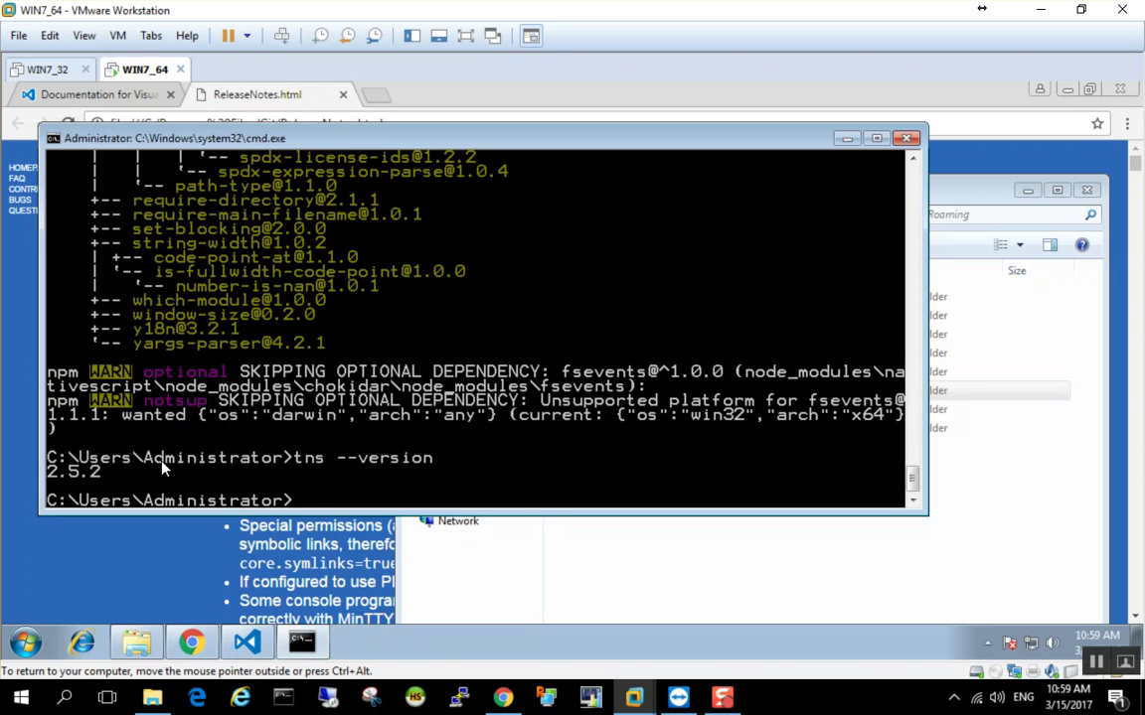
- Revert the WIN7_64 virtual machine to the "before install" snapshot and accept losing the current state
{"action": "left_click", "coordinate": [119, 36]}
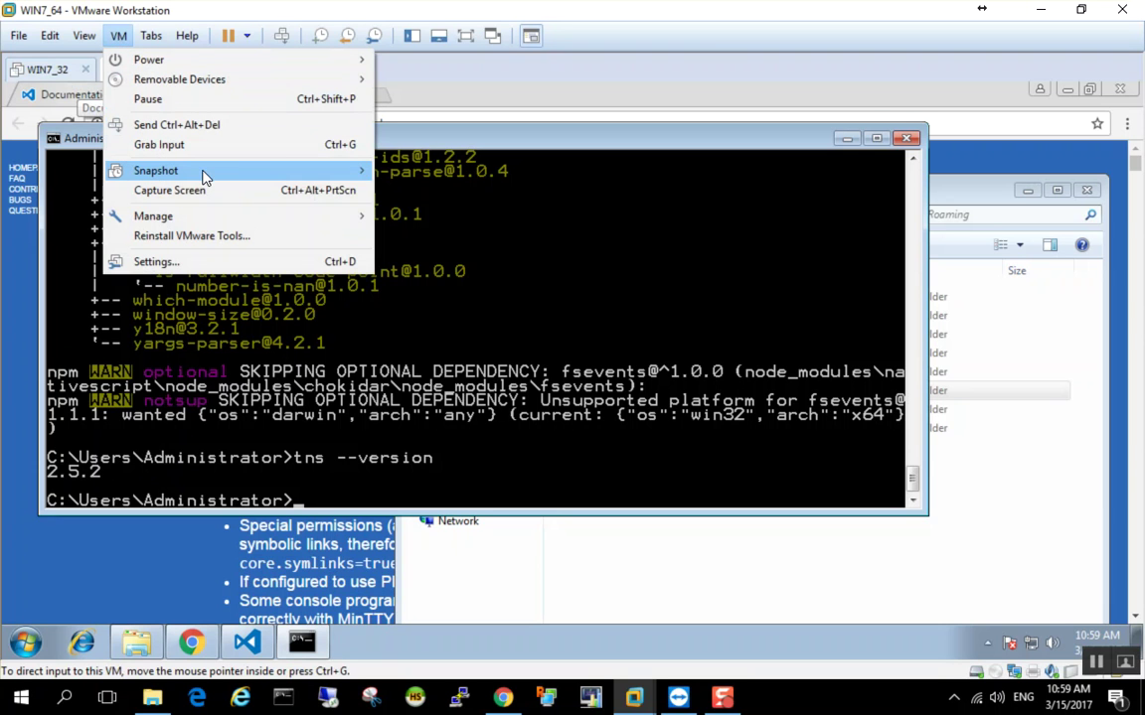
{"action": "mouse_move", "coordinate": [237, 174]}
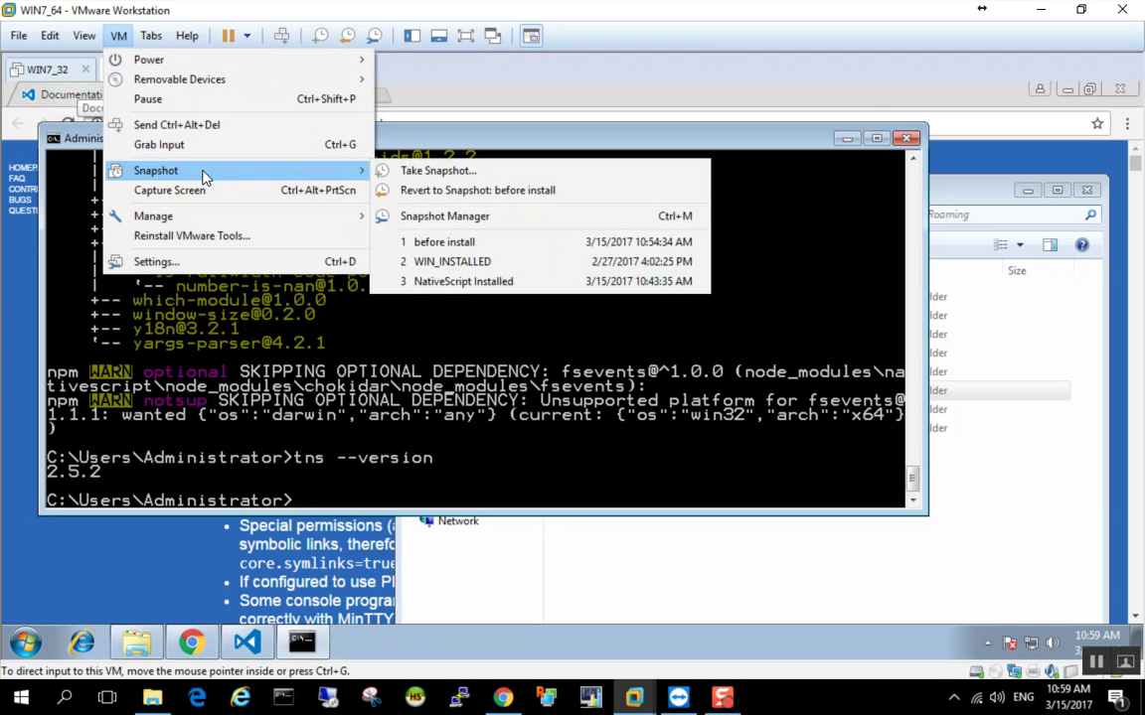
{"action": "left_click", "coordinate": [506, 191]}
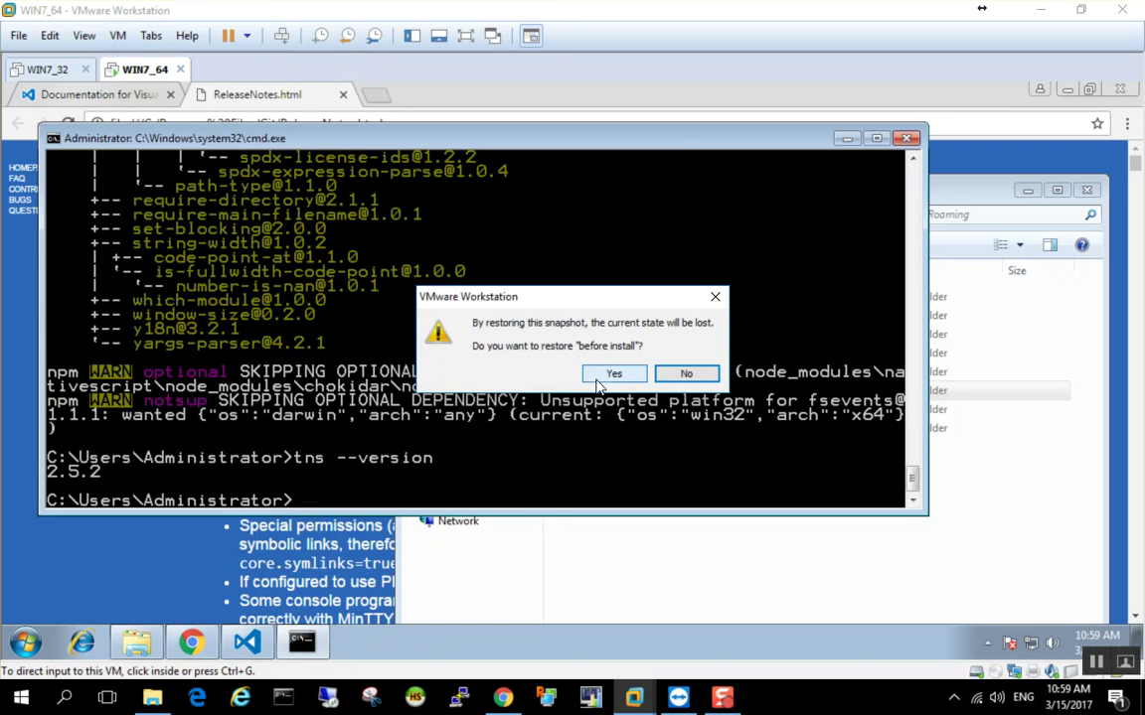
{"action": "left_click", "coordinate": [610, 376]}
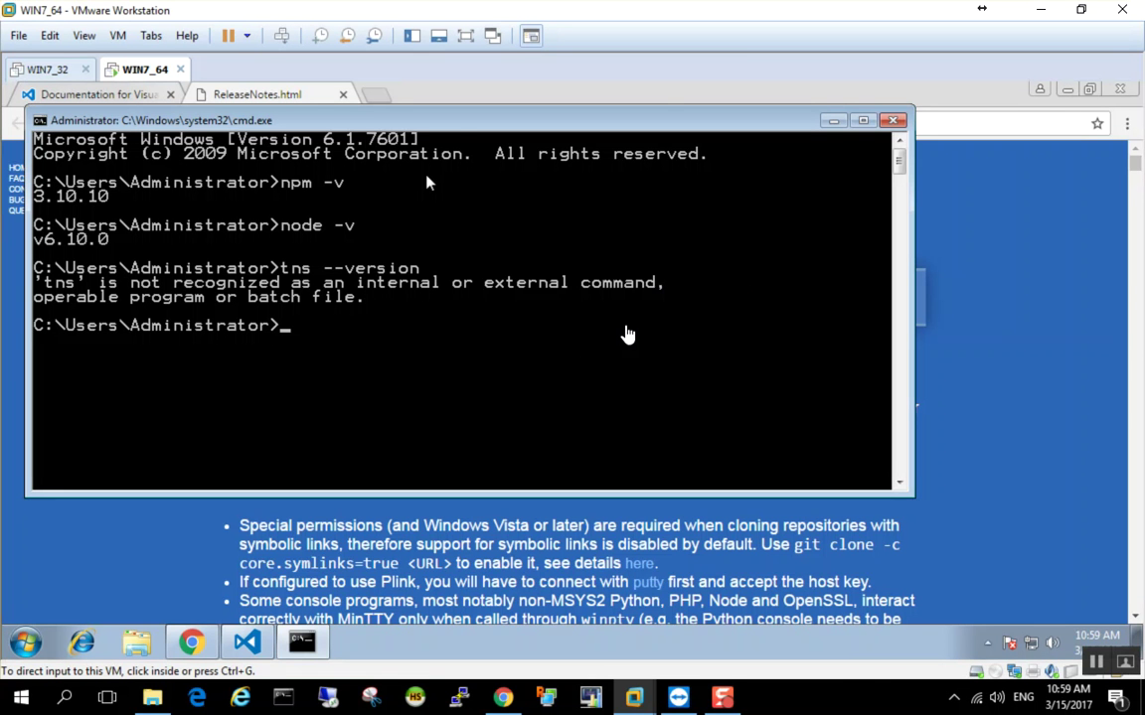
- Rerun tns --version in the restored machine's Command Prompt
{"action": "left_click", "coordinate": [628, 335]}
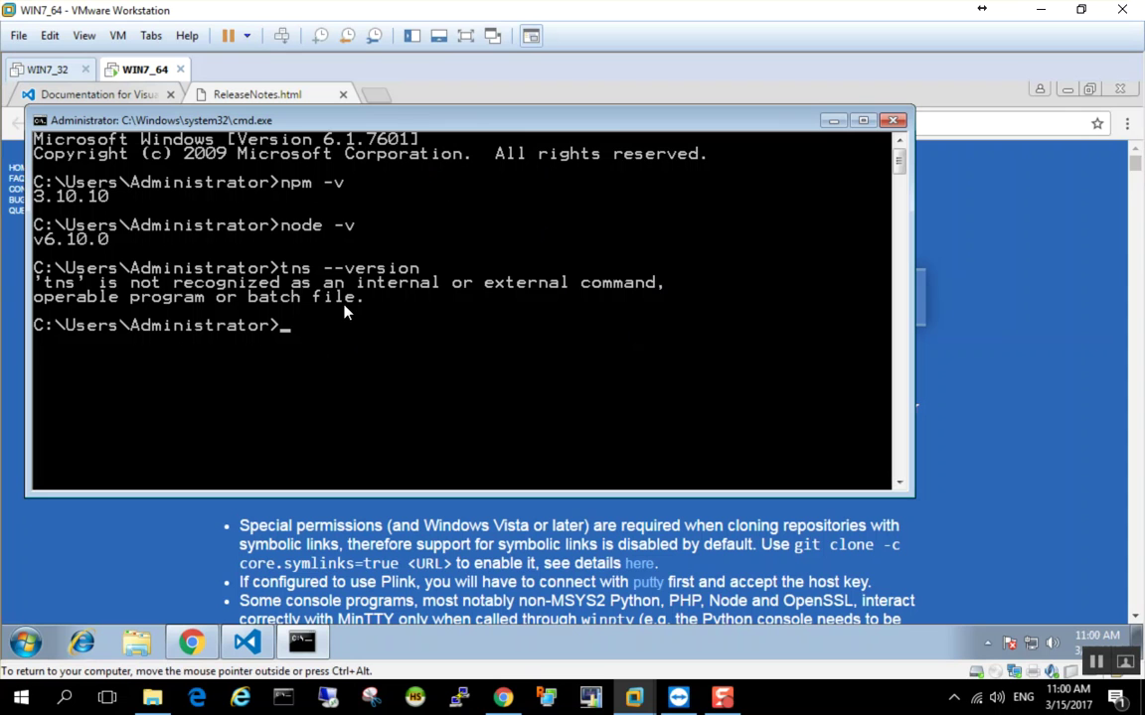
{"action": "key", "text": "Up"}
{"action": "key", "text": "Return"}
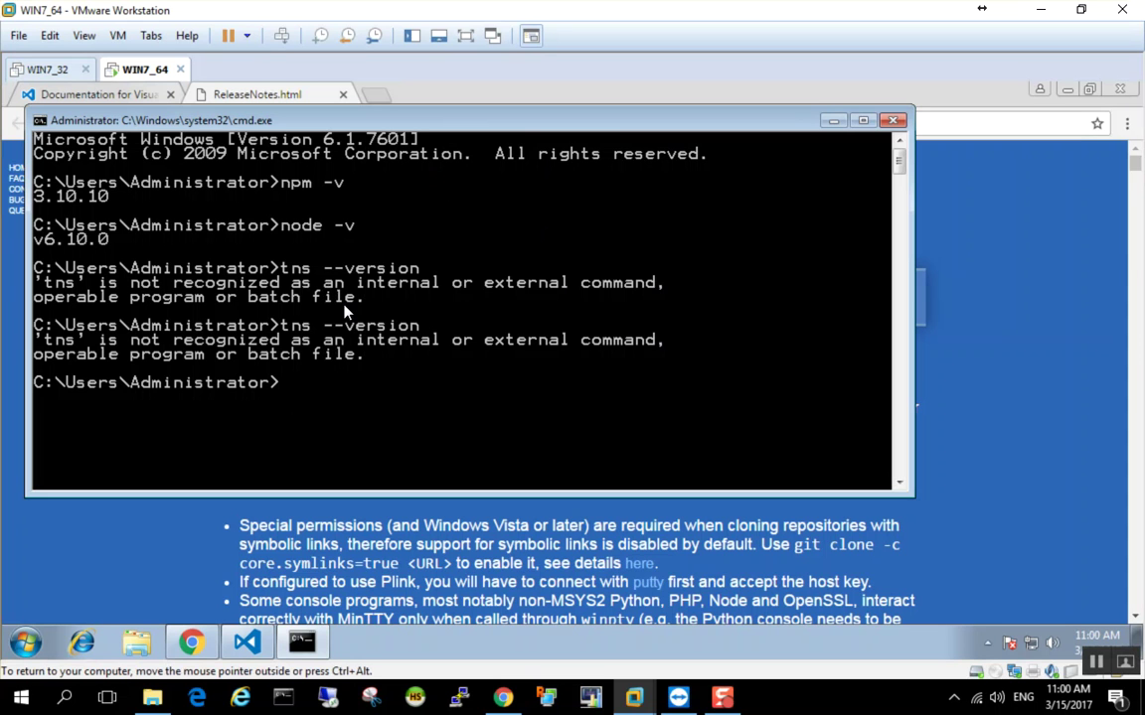
- Open a file browser window in the virtual machine and browse to C:\Users\Administrator\AppData\Roaming\npm
{"action": "left_click", "coordinate": [137, 642]}
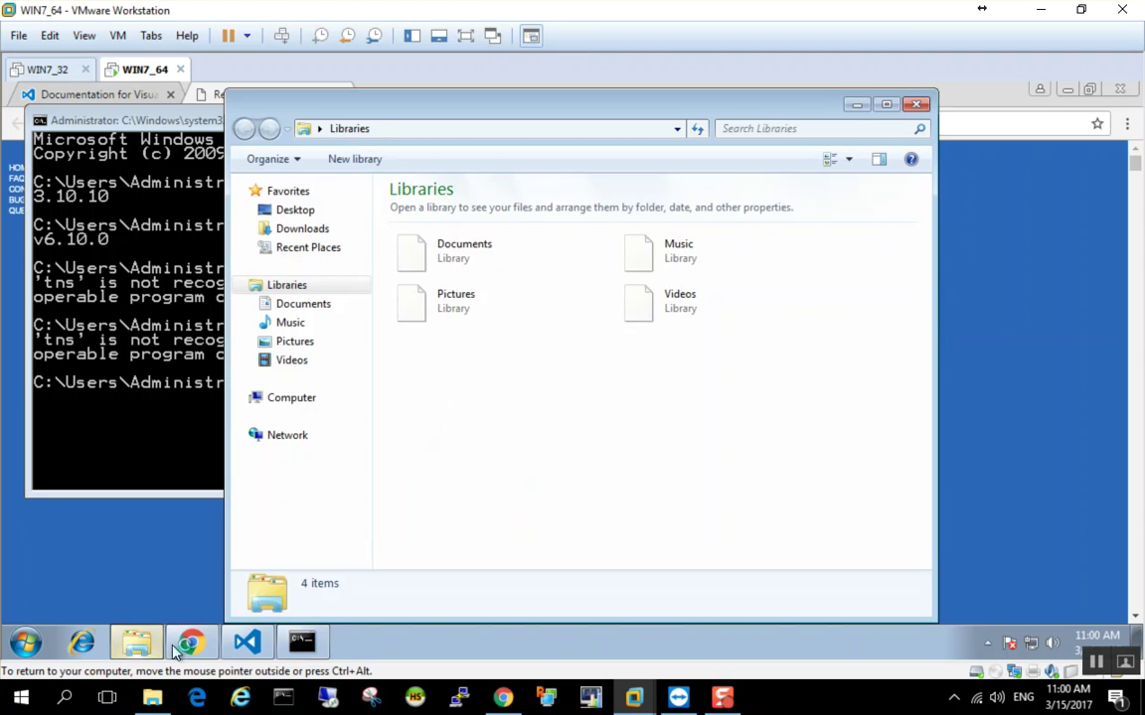
{"action": "left_click", "coordinate": [283, 403]}
{"action": "double_click", "coordinate": [469, 239]}
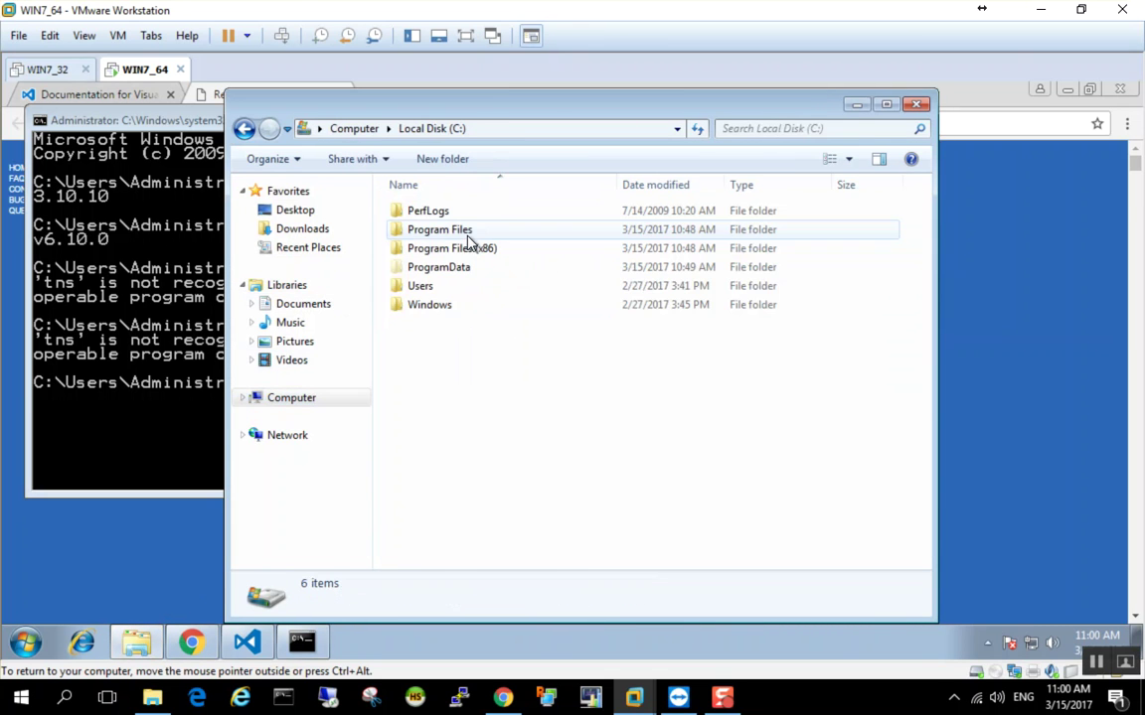
{"action": "double_click", "coordinate": [427, 284]}
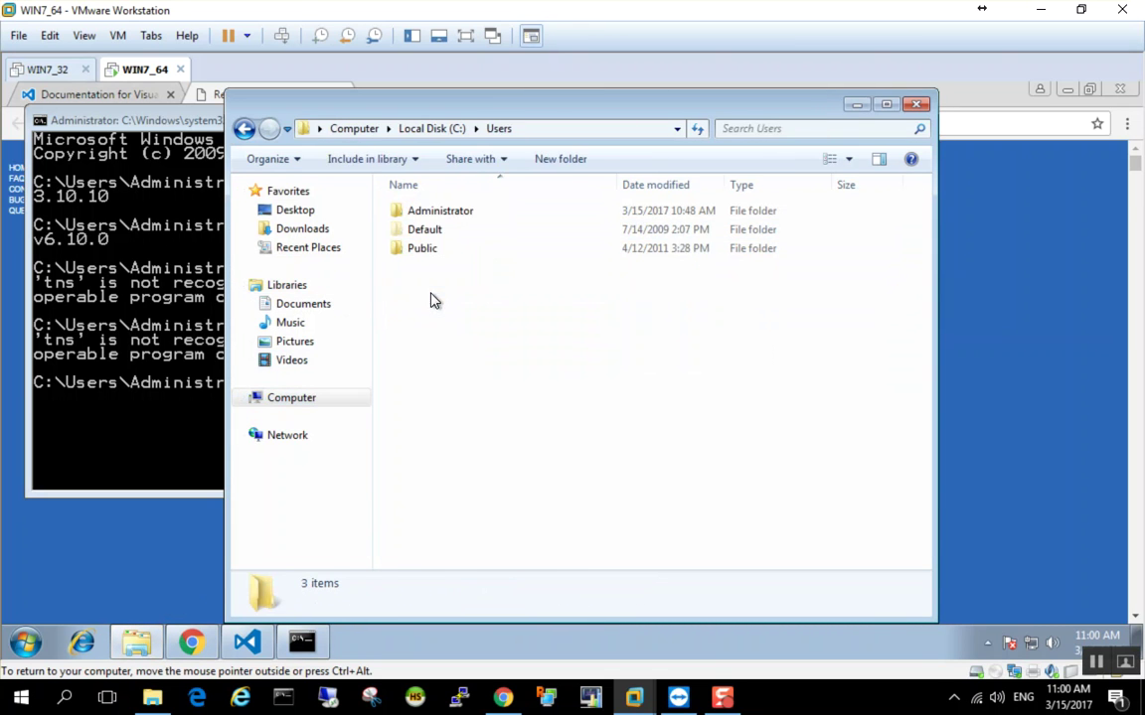
{"action": "double_click", "coordinate": [458, 214]}
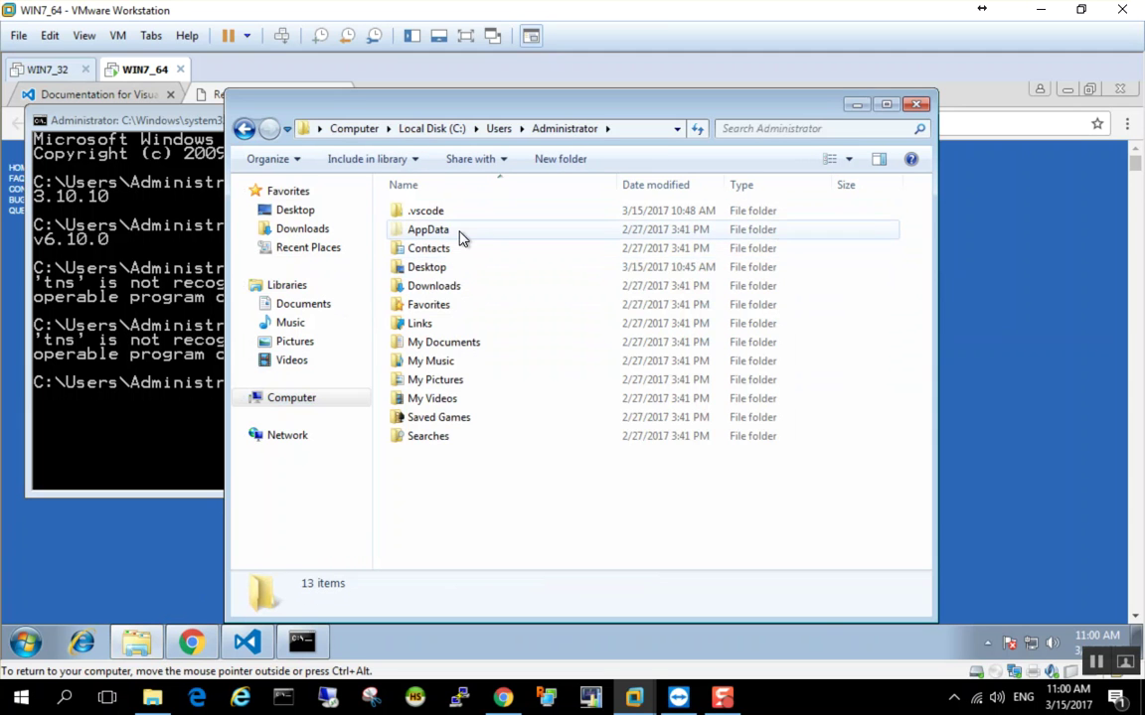
{"action": "double_click", "coordinate": [459, 232]}
{"action": "double_click", "coordinate": [442, 250]}
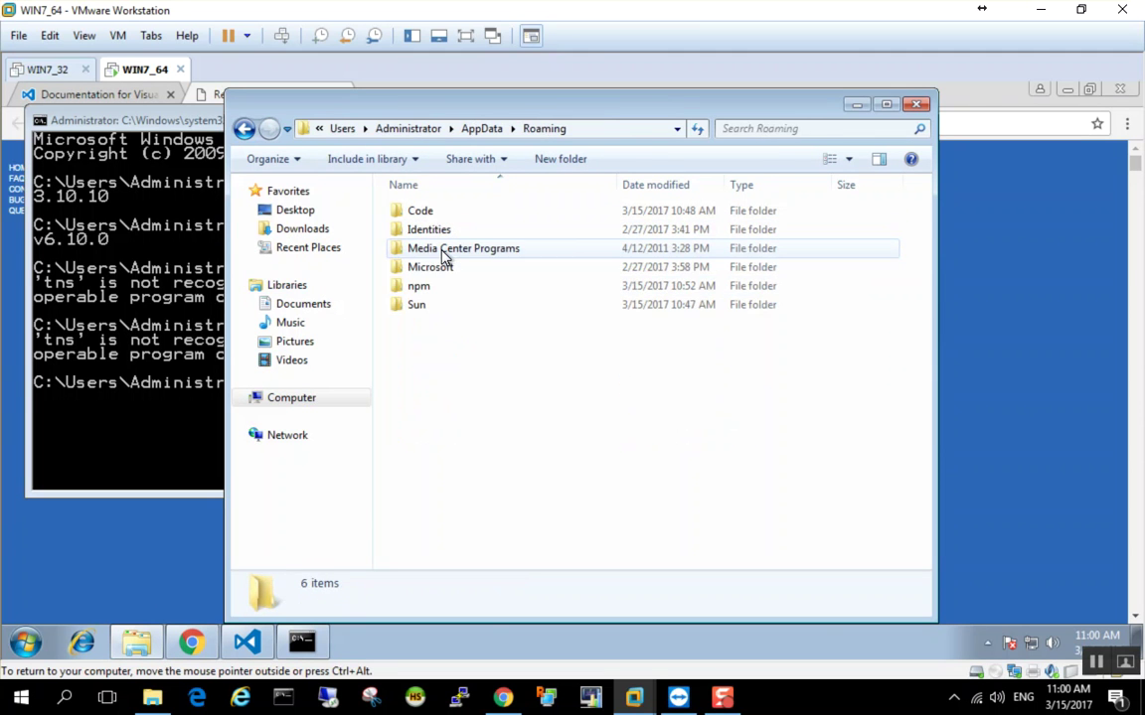
{"action": "double_click", "coordinate": [434, 290]}
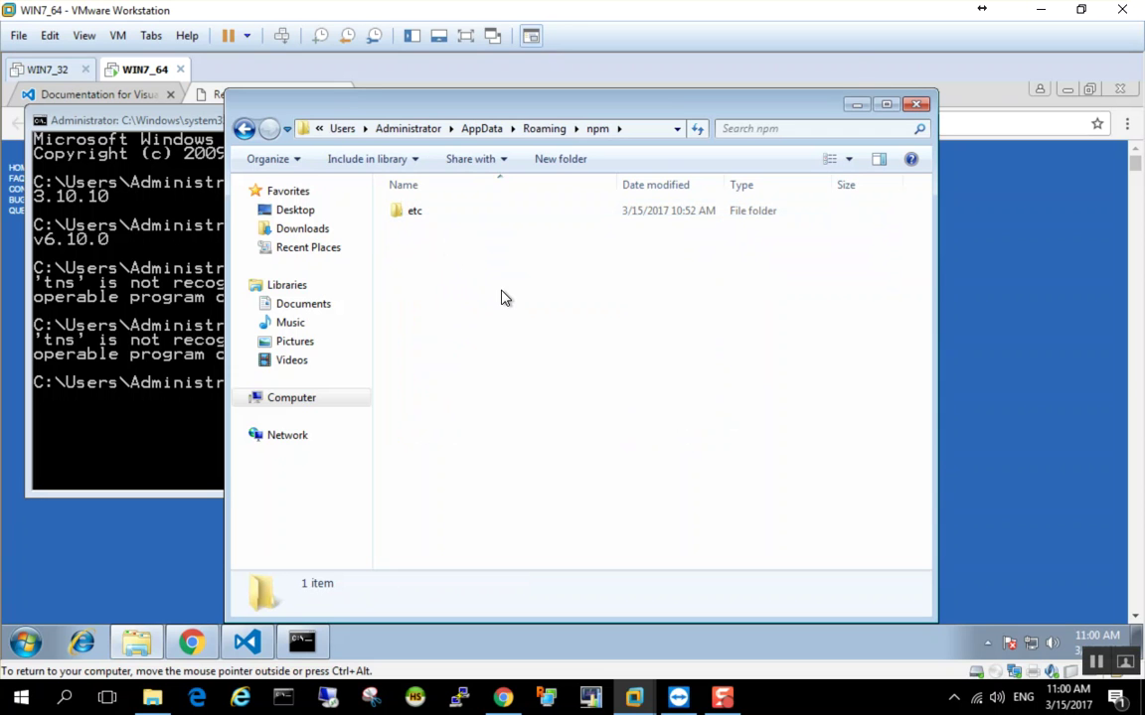
- Examine the contents of the npm folder and its etc subfolder
{"action": "double_click", "coordinate": [462, 214]}
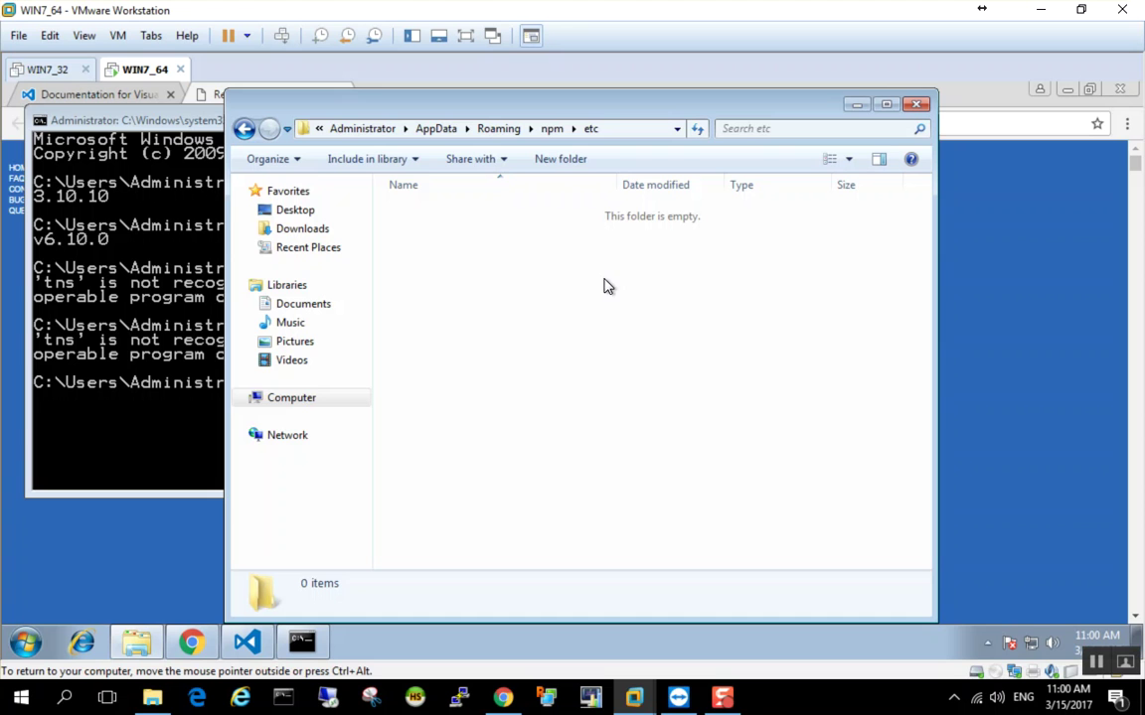
{"action": "left_click", "coordinate": [551, 128]}
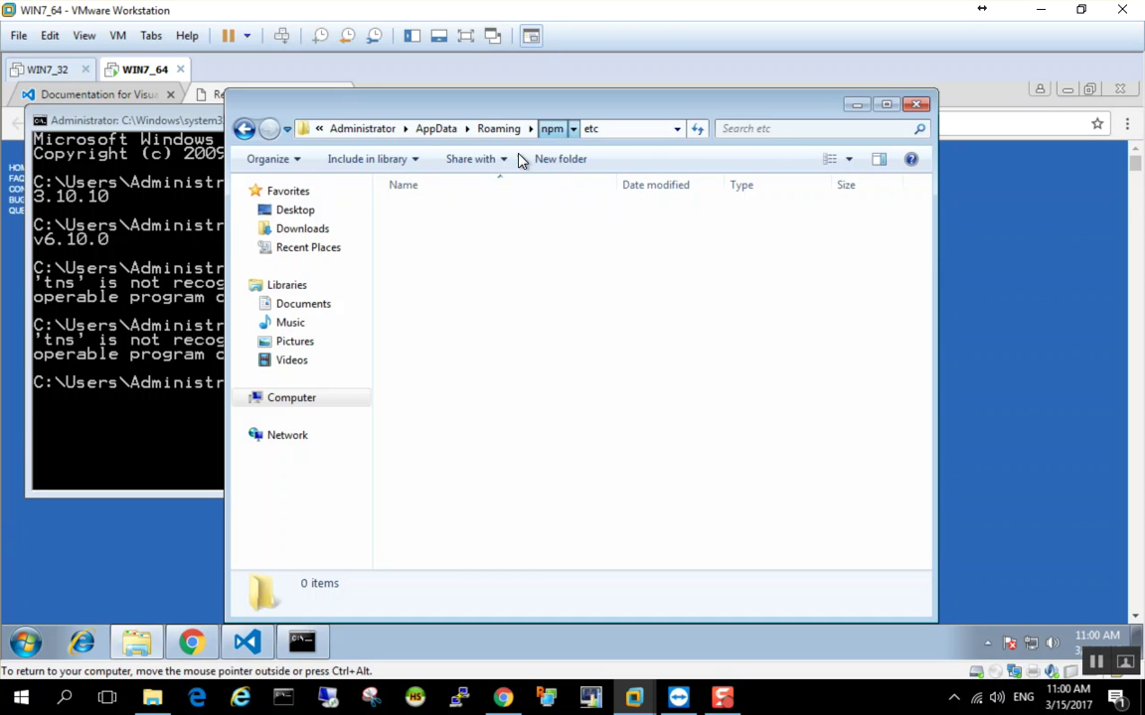
{"action": "left_click", "coordinate": [437, 230]}
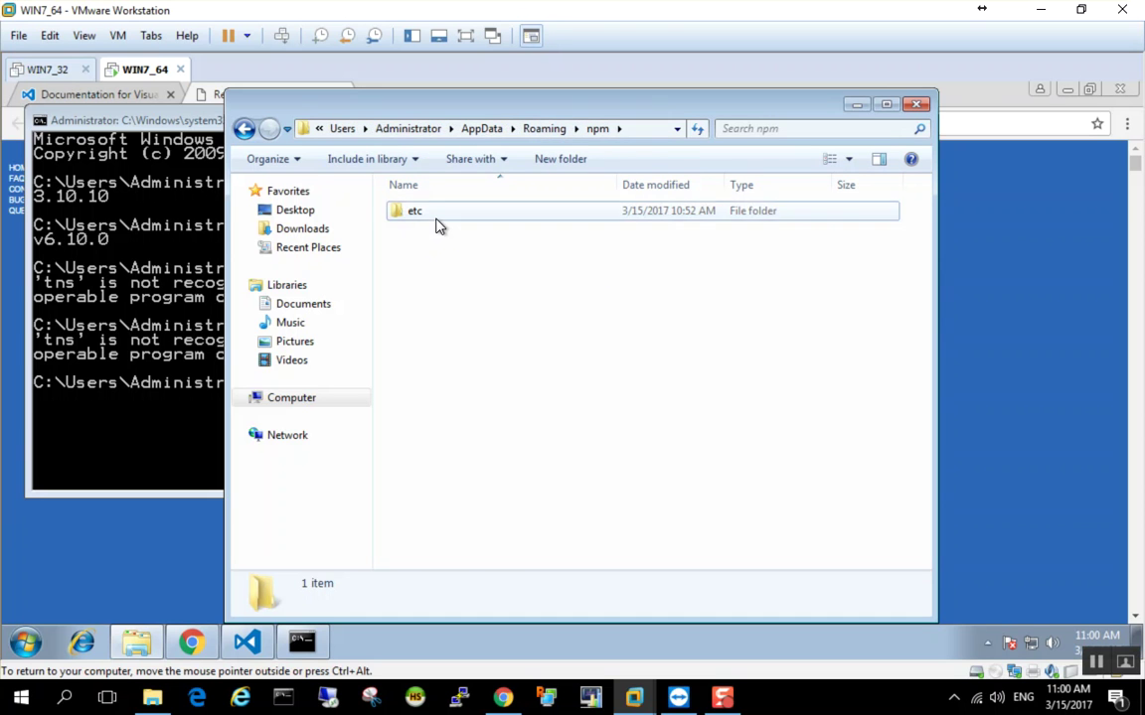
{"action": "double_click", "coordinate": [442, 214]}
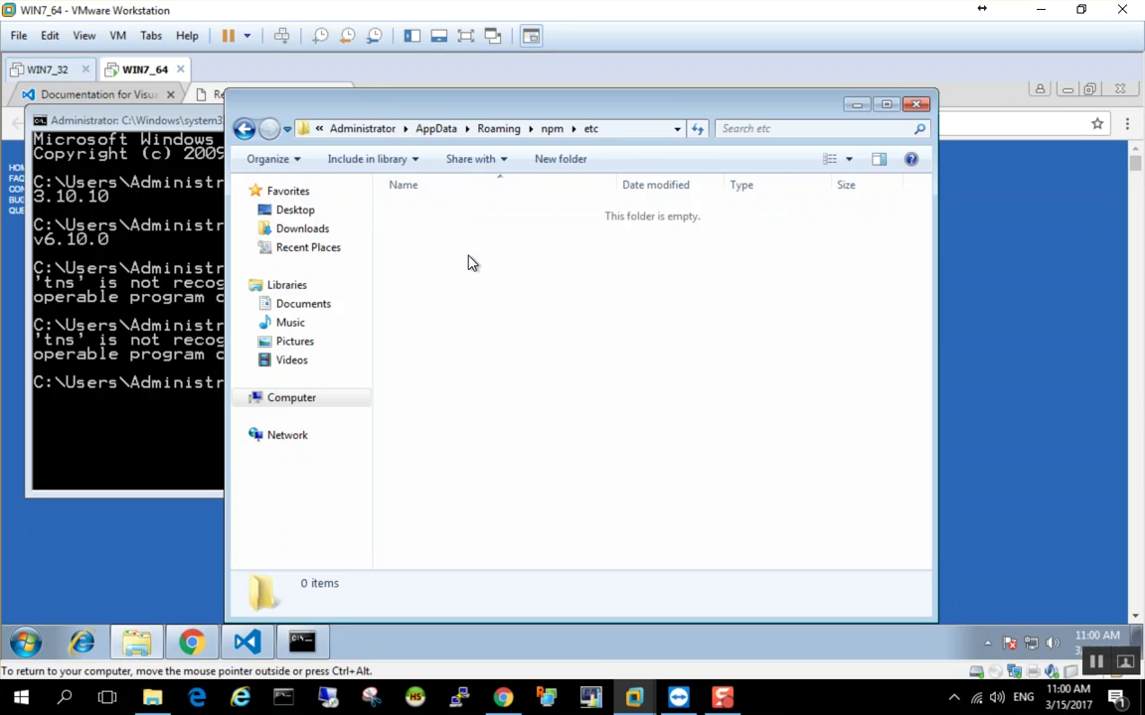
- Go back up to the AppData\Roaming folder and show its full path as text
{"action": "left_click", "coordinate": [508, 136]}
{"action": "left_click", "coordinate": [605, 455]}
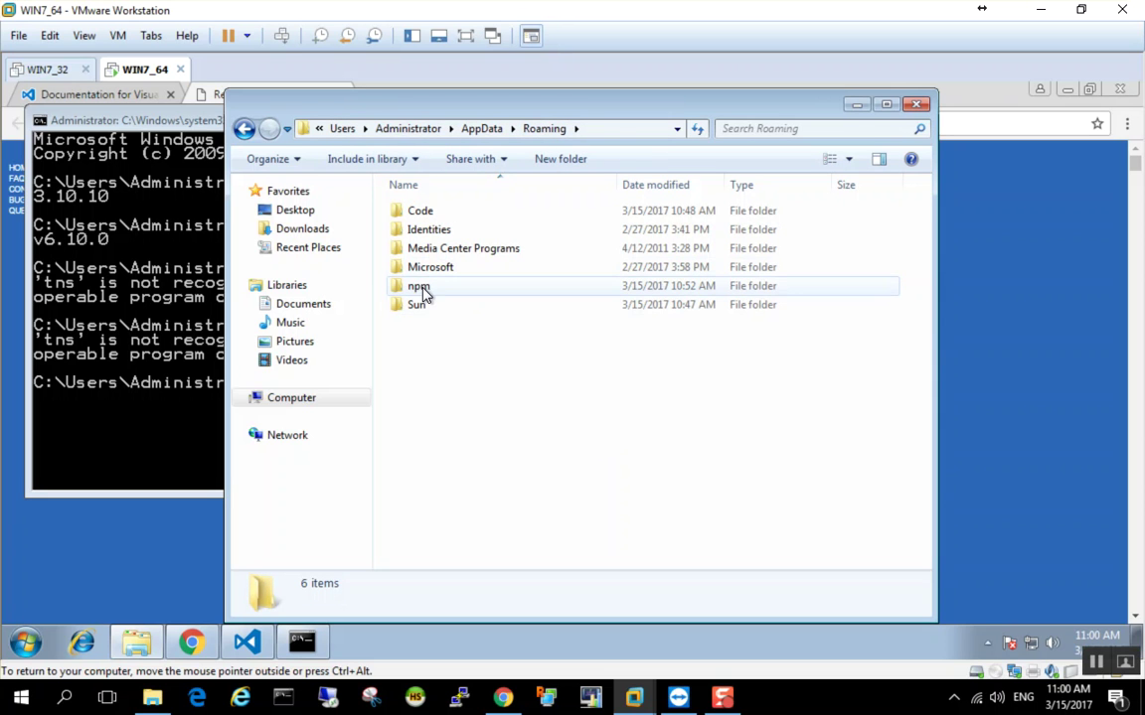
{"action": "left_click", "coordinate": [626, 130]}
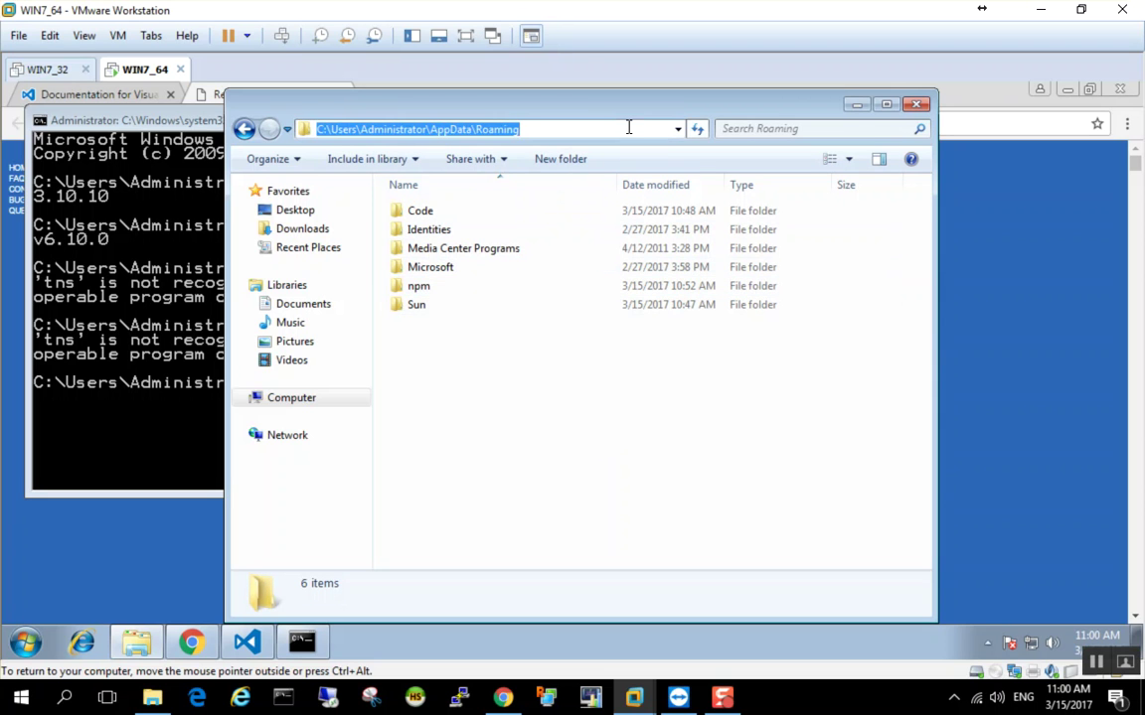
{"action": "left_click", "coordinate": [628, 128]}
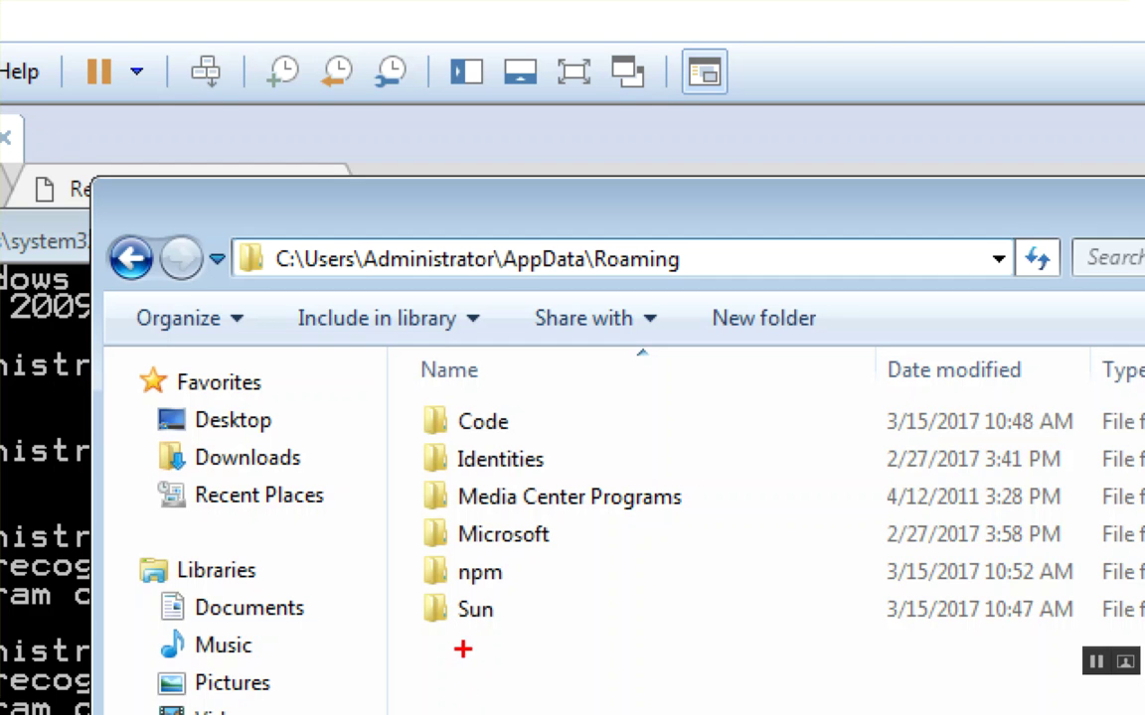
{"action": "mouse_move", "coordinate": [422, 673]}
{"action": "left_mouse_down"}
{"action": "mouse_move", "coordinate": [405, 651]}
{"action": "mouse_move", "coordinate": [510, 643]}
{"action": "mouse_move", "coordinate": [629, 664]}
{"action": "mouse_move", "coordinate": [409, 650]}
{"action": "left_mouse_up"}
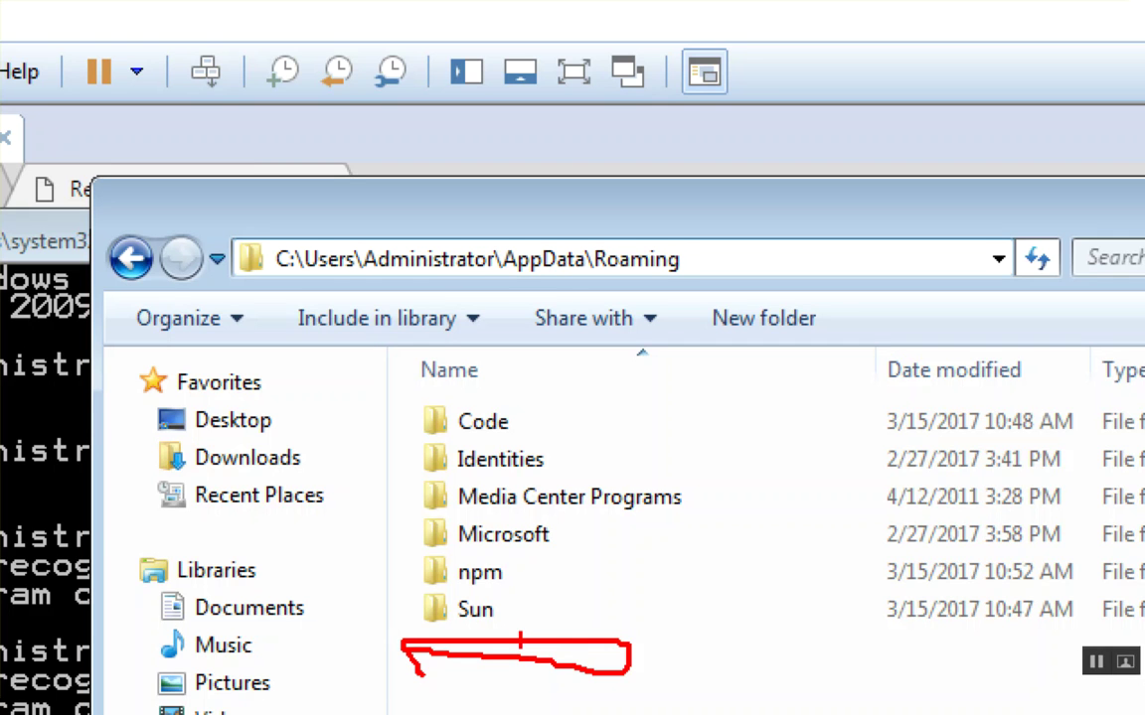
{"action": "left_click_drag", "start_coordinate": [411, 585], "coordinate": [517, 593]}
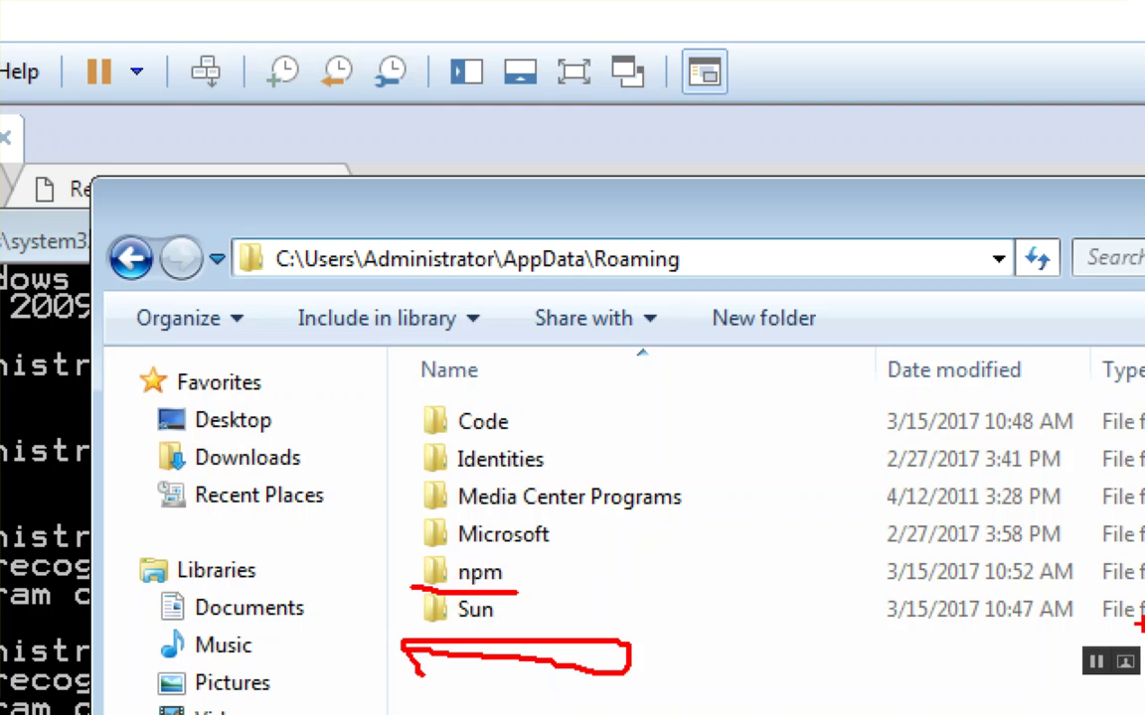
{"action": "key", "text": "Escape"}
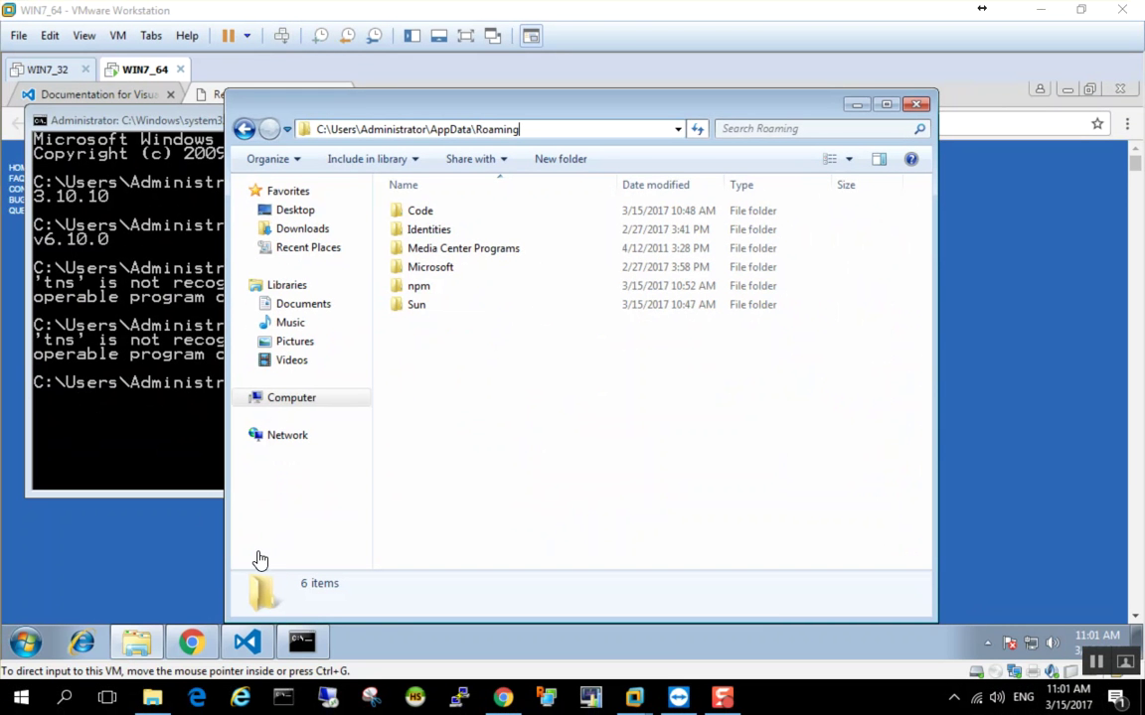
- Open a second Windows Explorer window in the virtual machine, showing the Desktop folder
{"action": "left_click", "coordinate": [123, 571]}
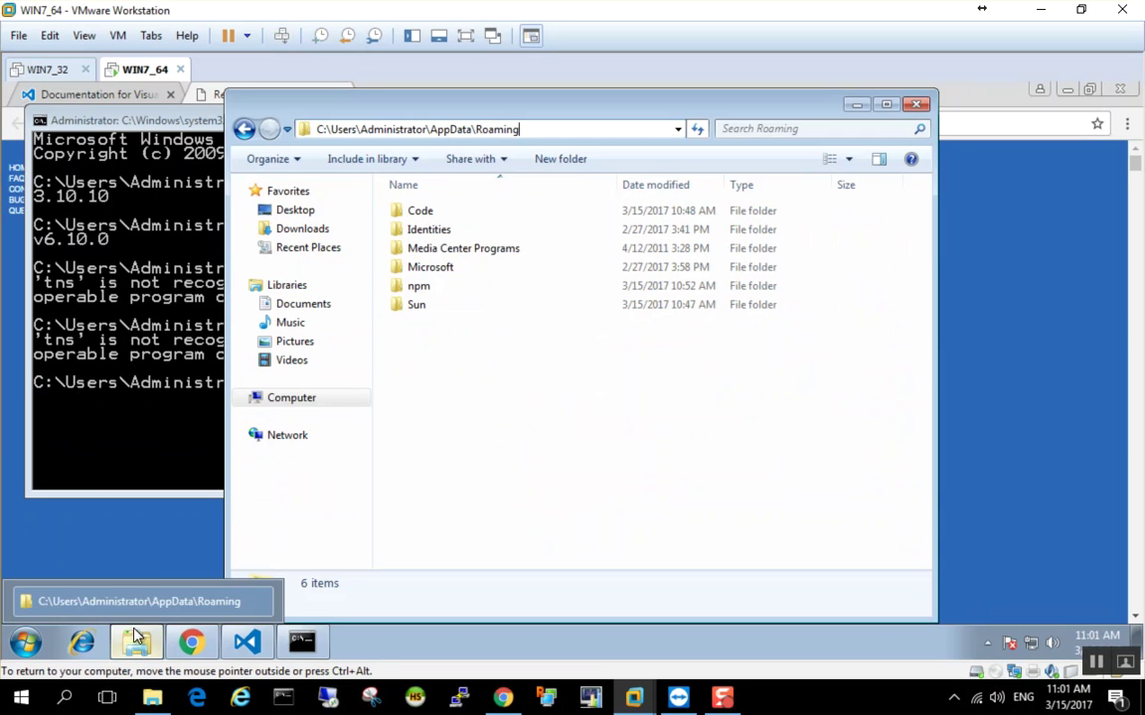
{"action": "right_click", "coordinate": [134, 644]}
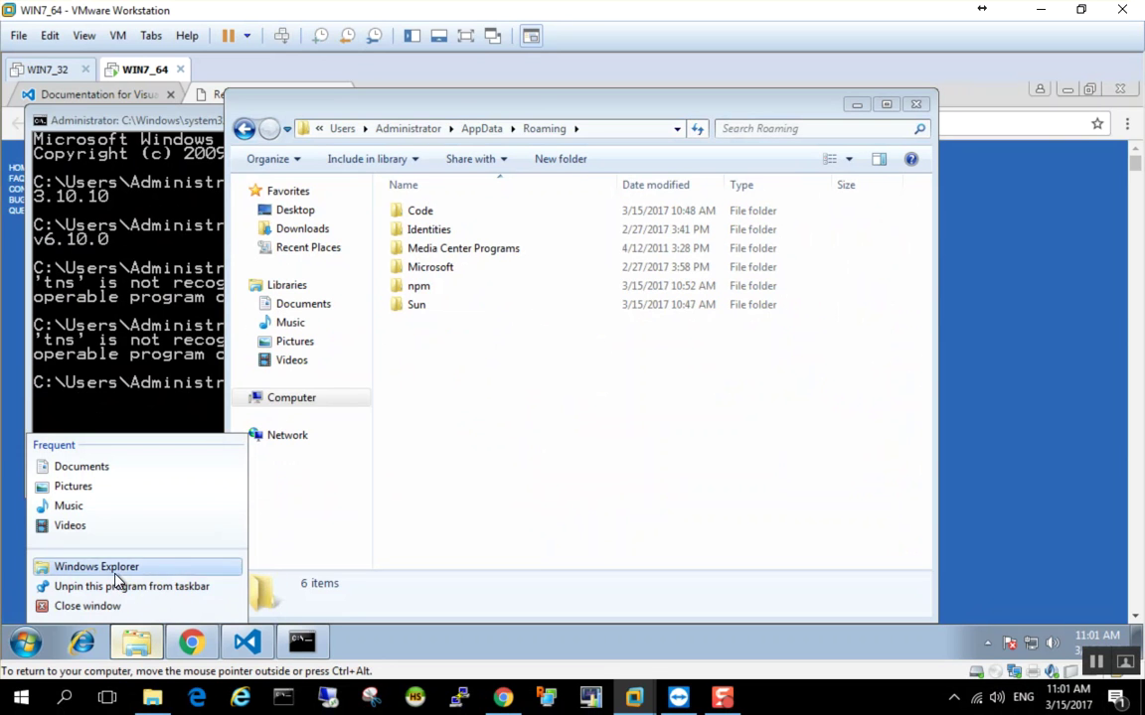
{"action": "left_click", "coordinate": [111, 568]}
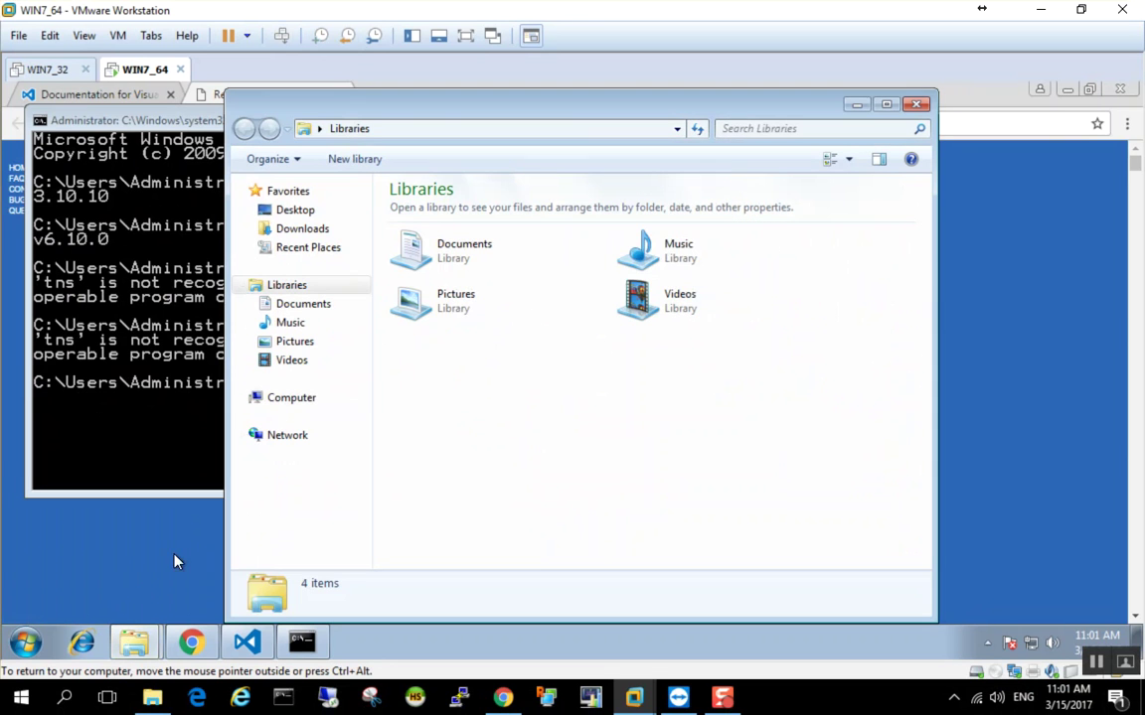
{"action": "left_click", "coordinate": [288, 210]}
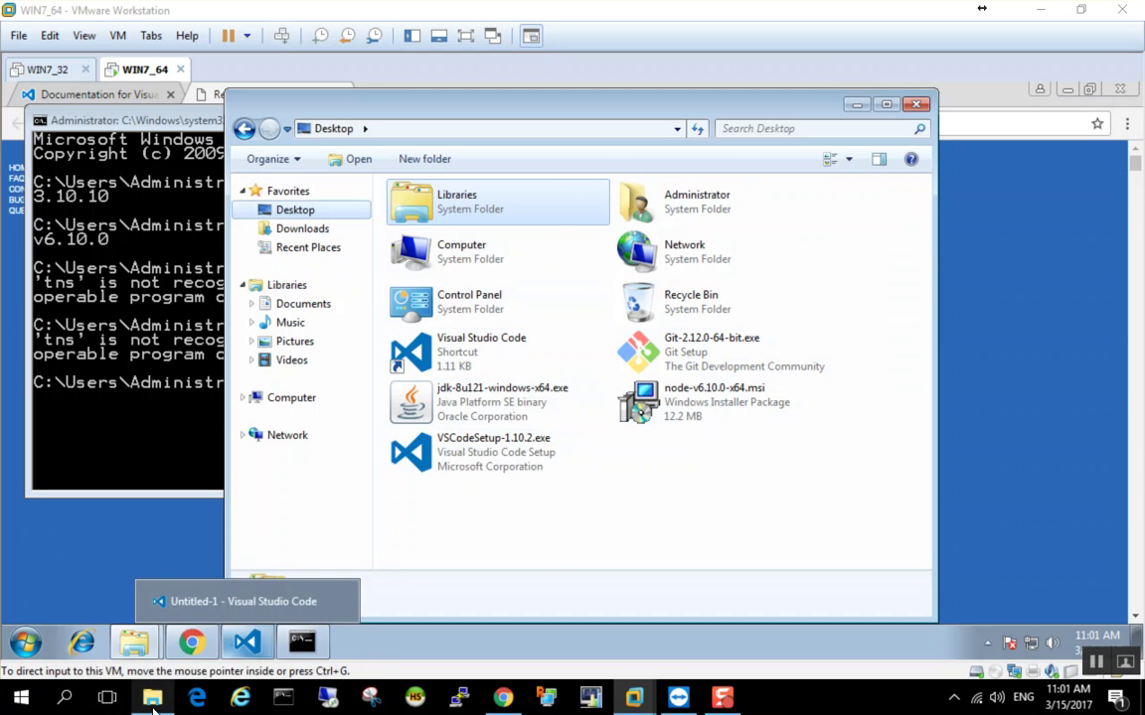
- Switch to the host's File Explorer and copy npm.zip from D:\project\nativescript\setup
{"action": "left_click", "coordinate": [158, 542]}
{"action": "left_click", "coordinate": [376, 449]}
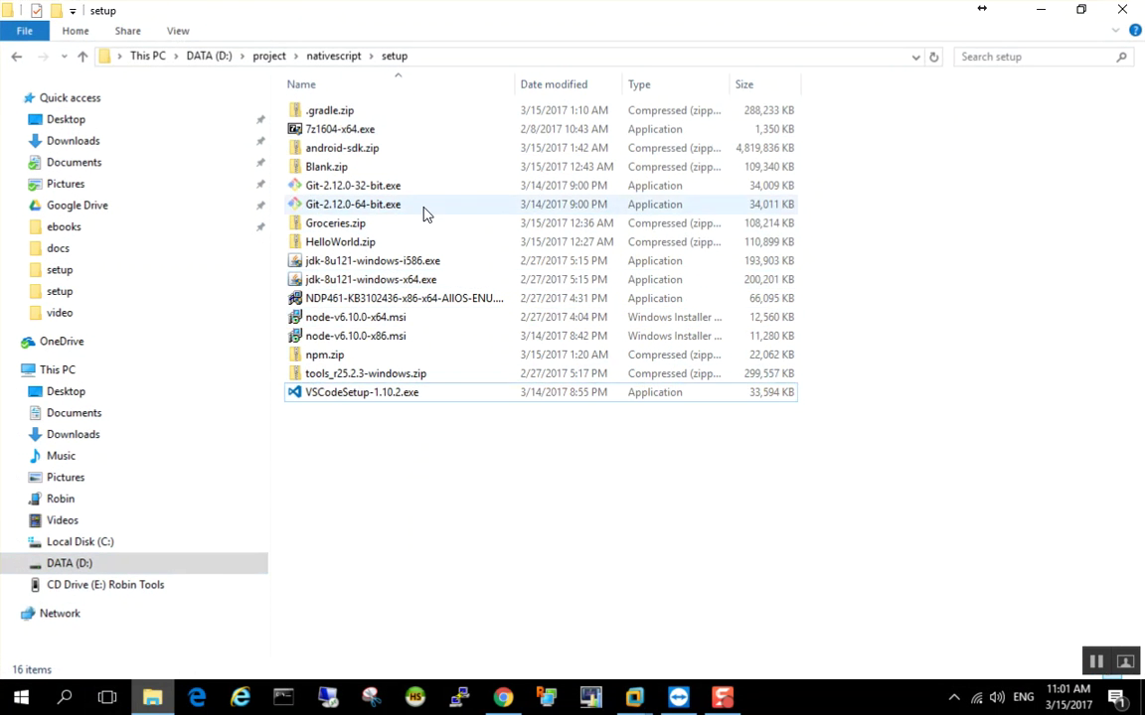
{"action": "left_click", "coordinate": [359, 358]}
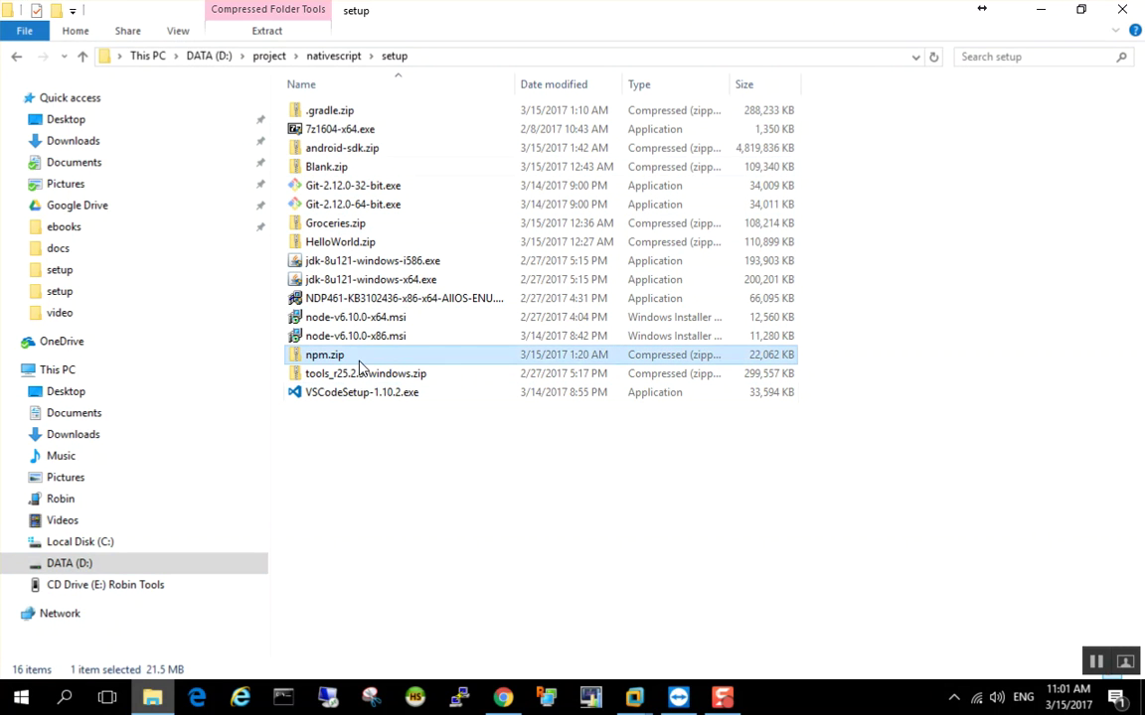
{"action": "right_click", "coordinate": [360, 358]}
{"action": "left_click", "coordinate": [405, 574]}
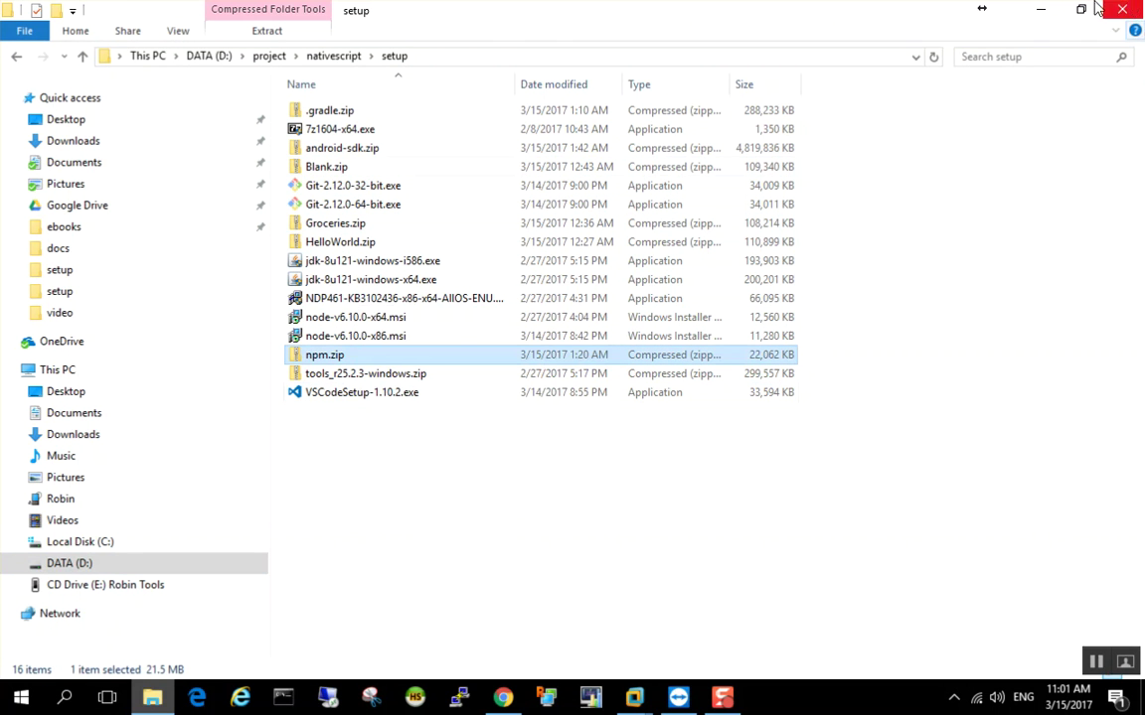
- Switch back to the WIN7_64 virtual machine and paste npm.zip into its Desktop folder
{"action": "left_click", "coordinate": [1040, 9]}
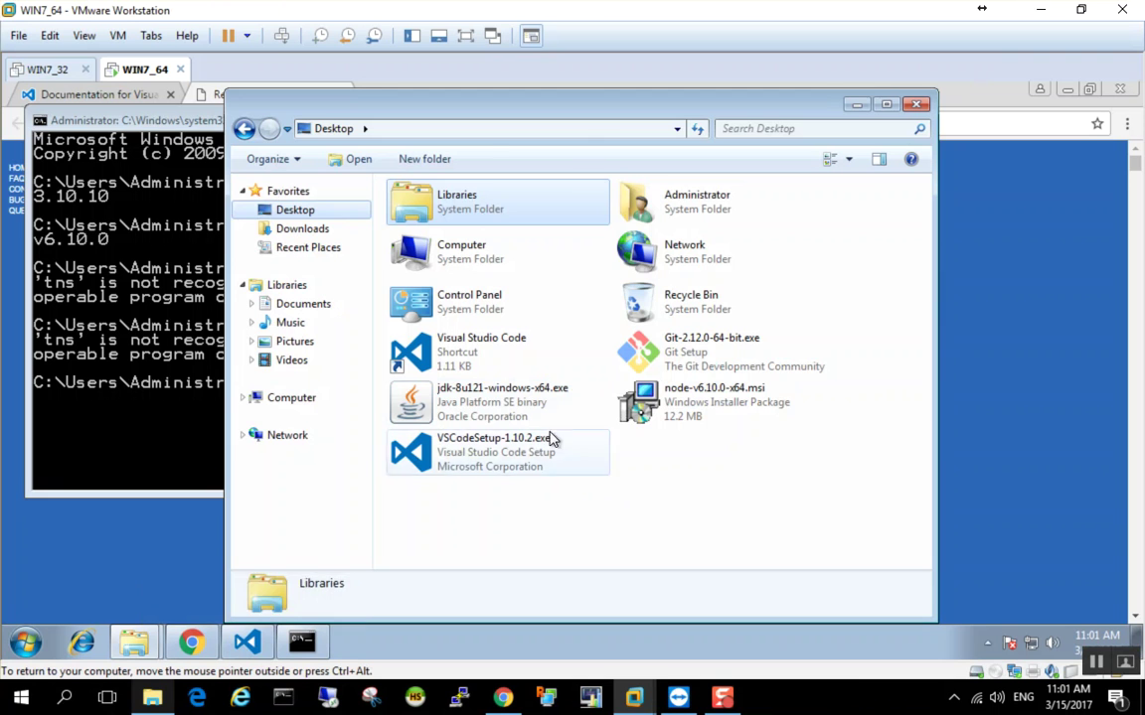
{"action": "left_click", "coordinate": [687, 486]}
{"action": "right_click", "coordinate": [687, 483]}
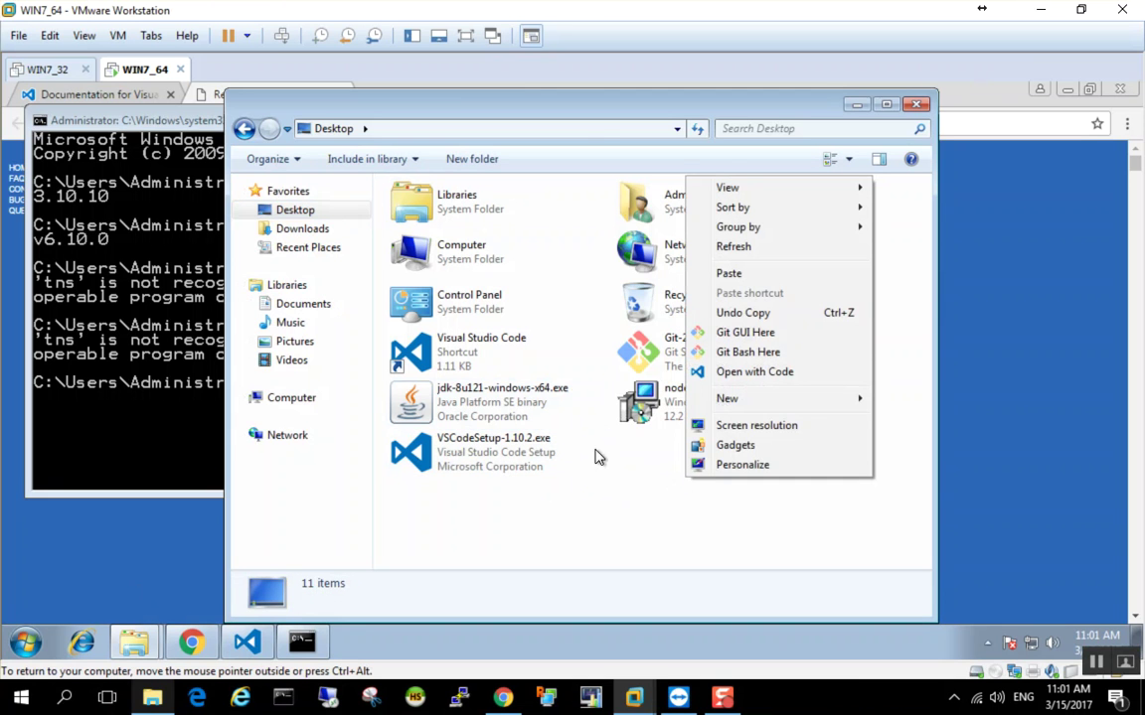
{"action": "left_click", "coordinate": [731, 274]}
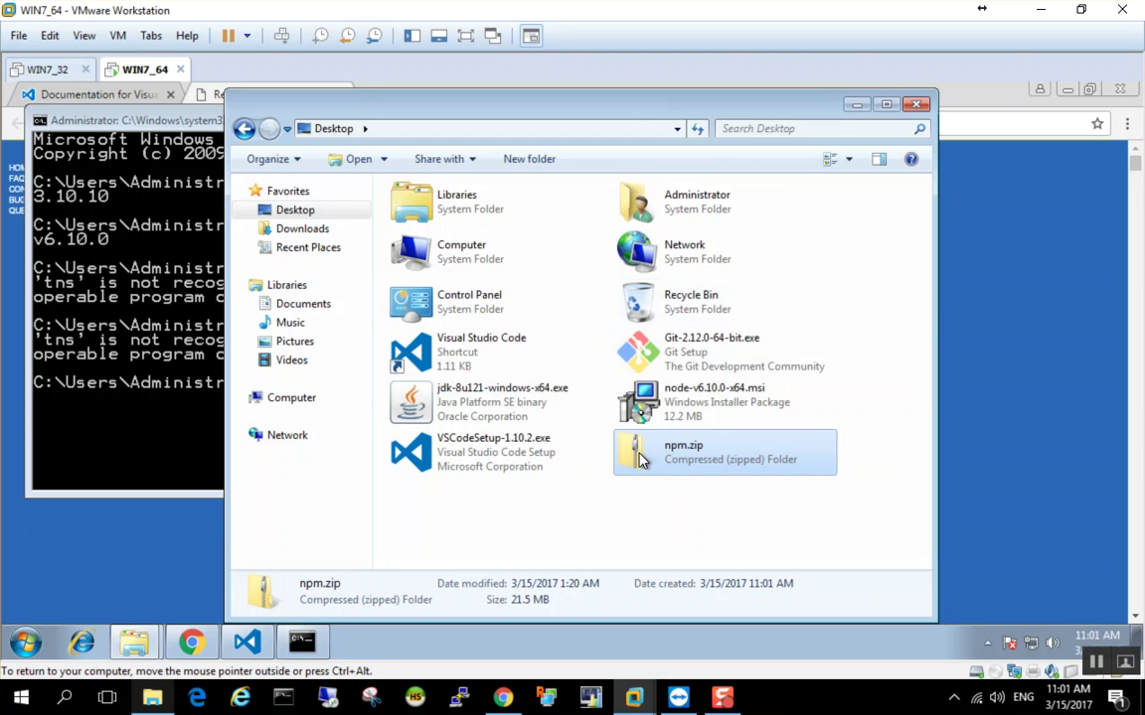
- Copy npm.zip from the Desktop folder into C:\Users\Administrator\AppData\Roaming, beside the existing npm folder
{"action": "right_click", "coordinate": [641, 456]}
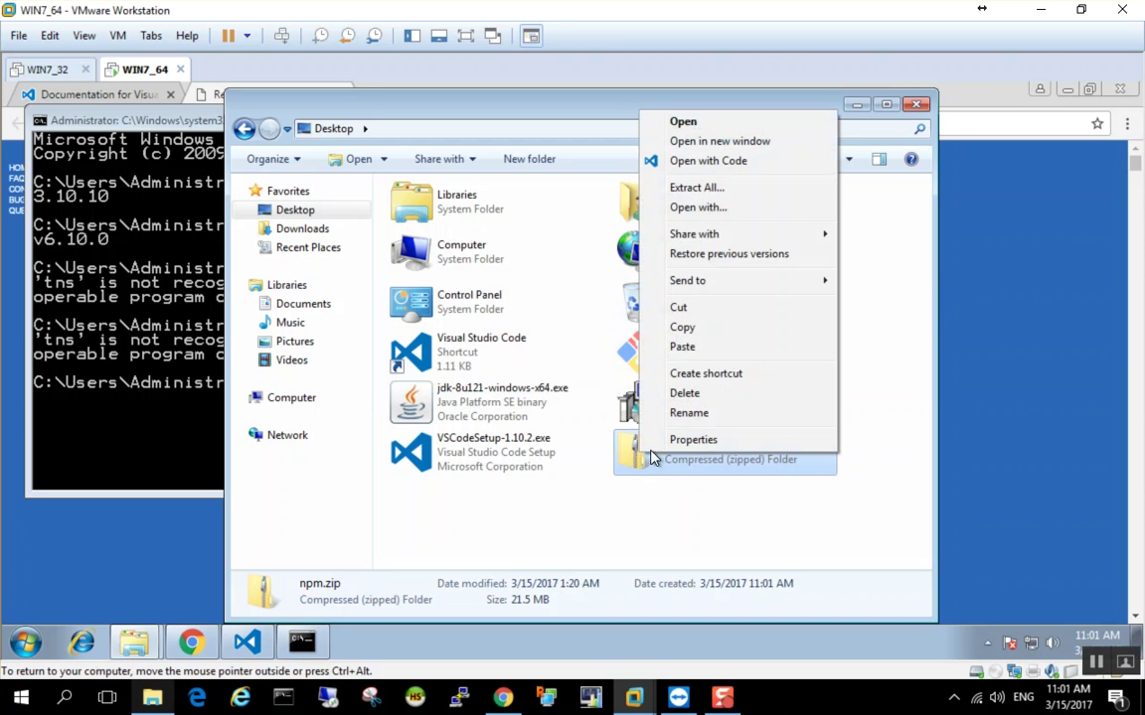
{"action": "left_click", "coordinate": [696, 337]}
{"action": "mouse_move", "coordinate": [134, 642]}
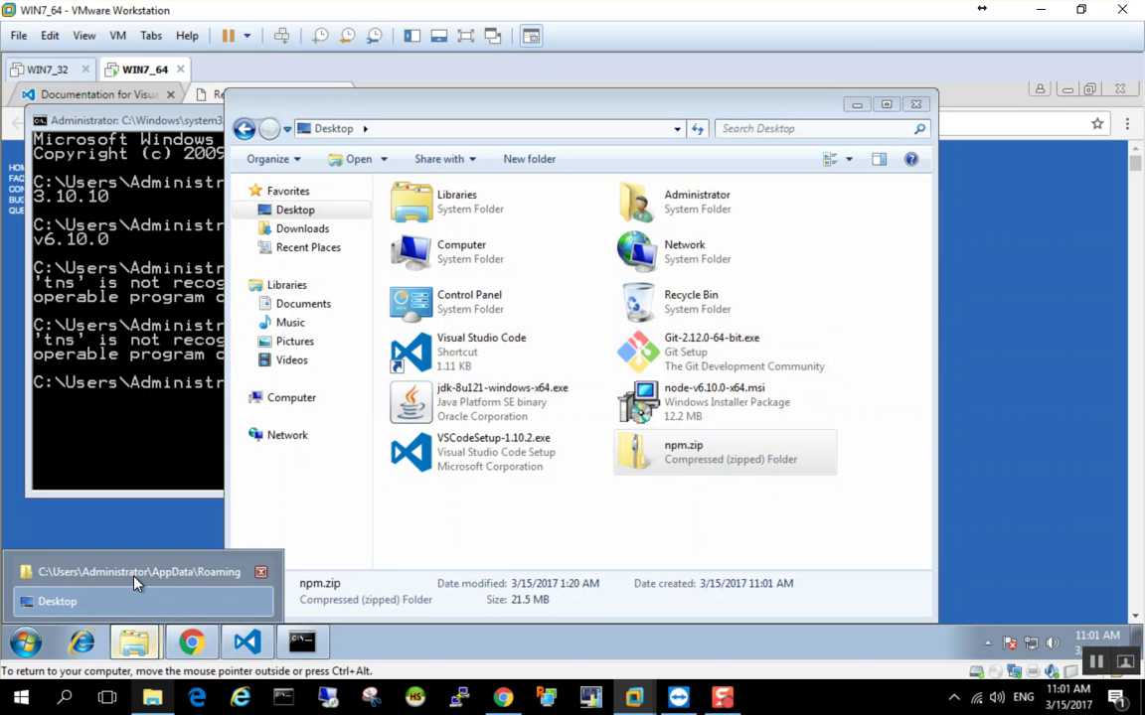
{"action": "left_click", "coordinate": [135, 583]}
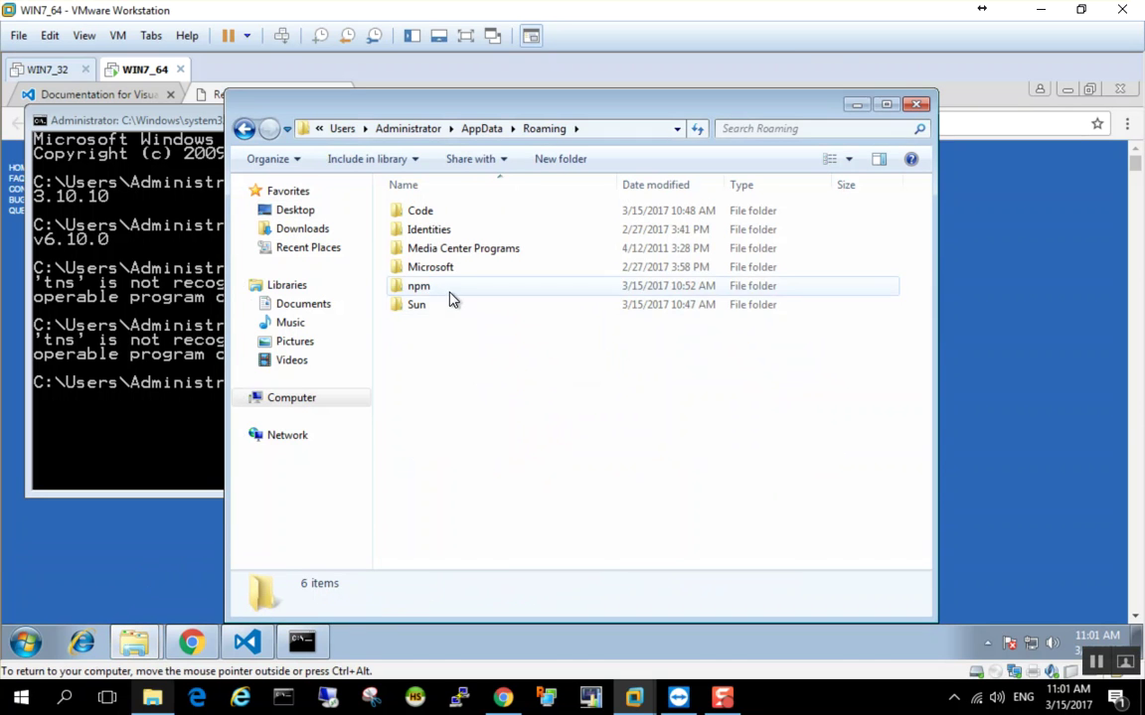
{"action": "left_click", "coordinate": [418, 287]}
{"action": "left_click", "coordinate": [446, 345]}
{"action": "right_click", "coordinate": [447, 347]}
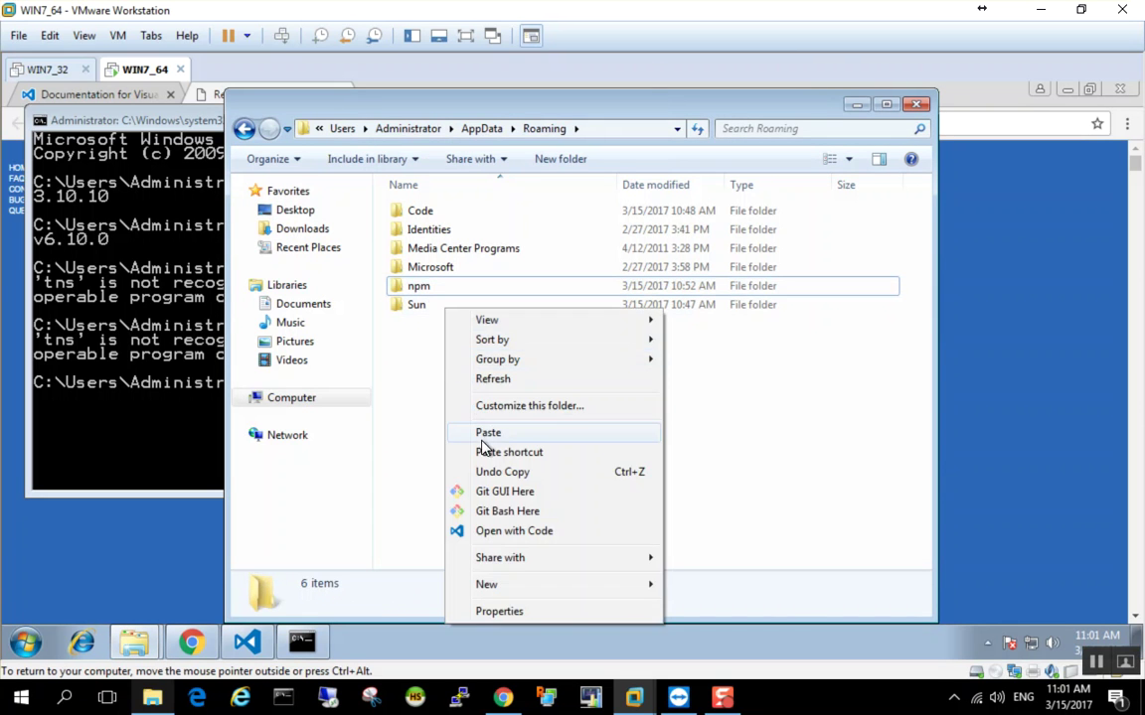
{"action": "left_click", "coordinate": [482, 433]}
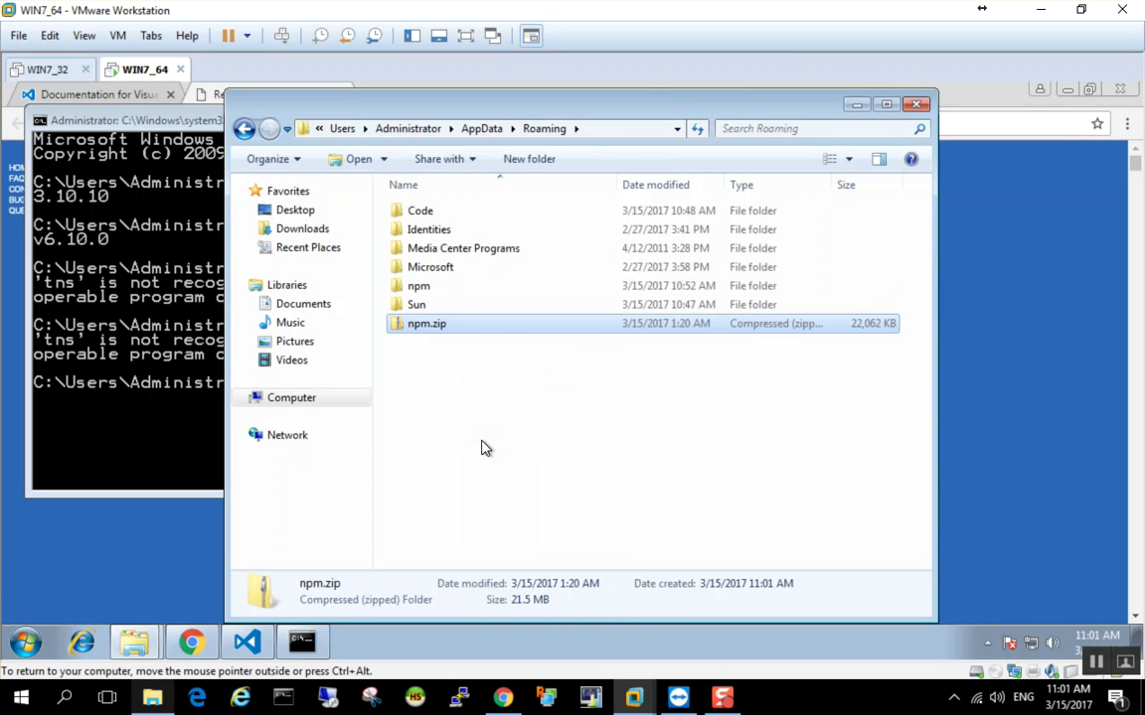
{"action": "right_click", "coordinate": [486, 325]}
{"action": "mouse_move", "coordinate": [532, 408]}
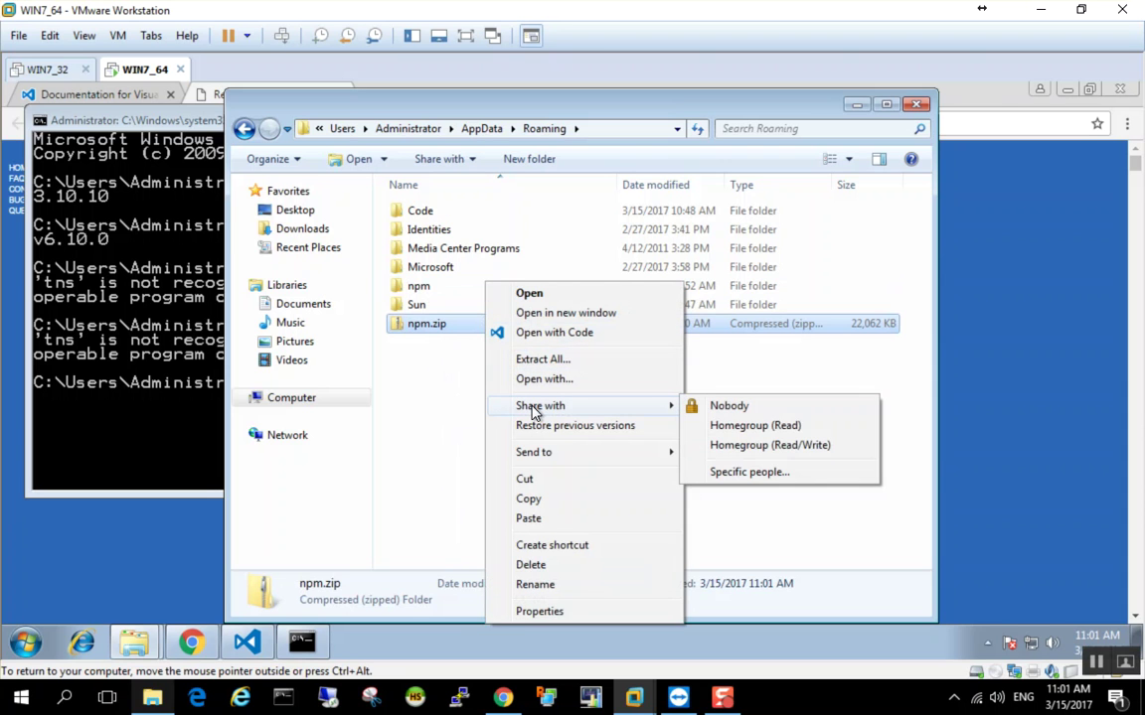
{"action": "left_click", "coordinate": [434, 389]}
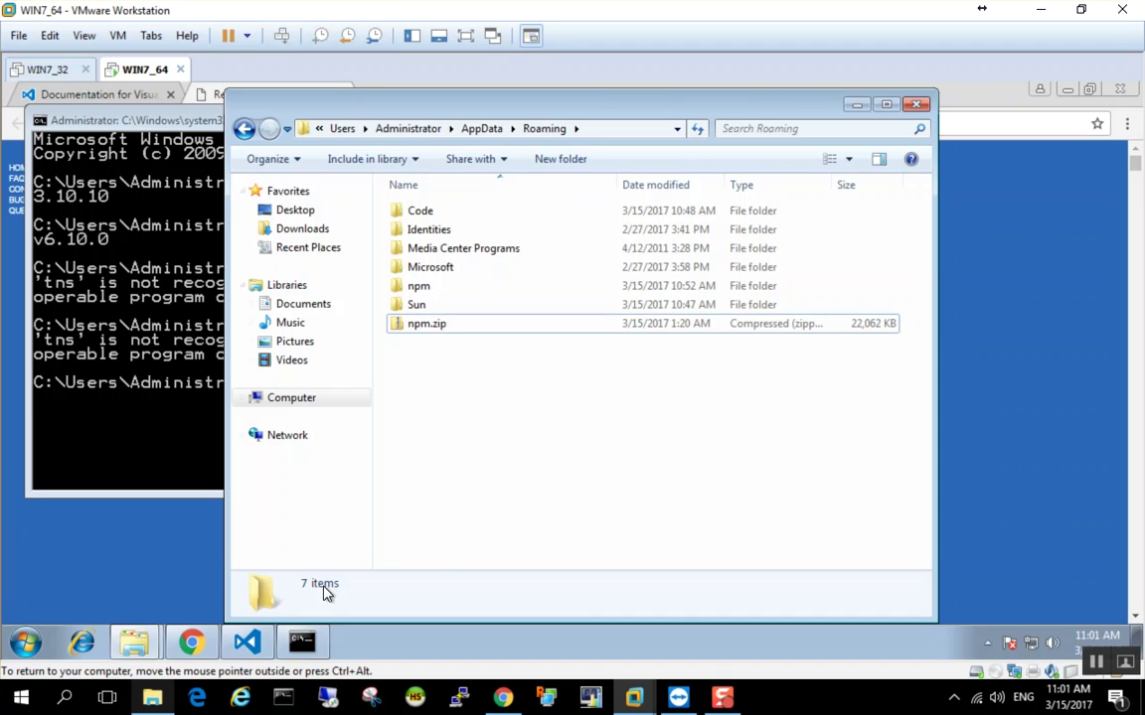
- Switch to the host's File Explorer and copy 7z1604-x64.exe from D:\project\nativescript\setup
{"action": "left_click", "coordinate": [151, 698]}
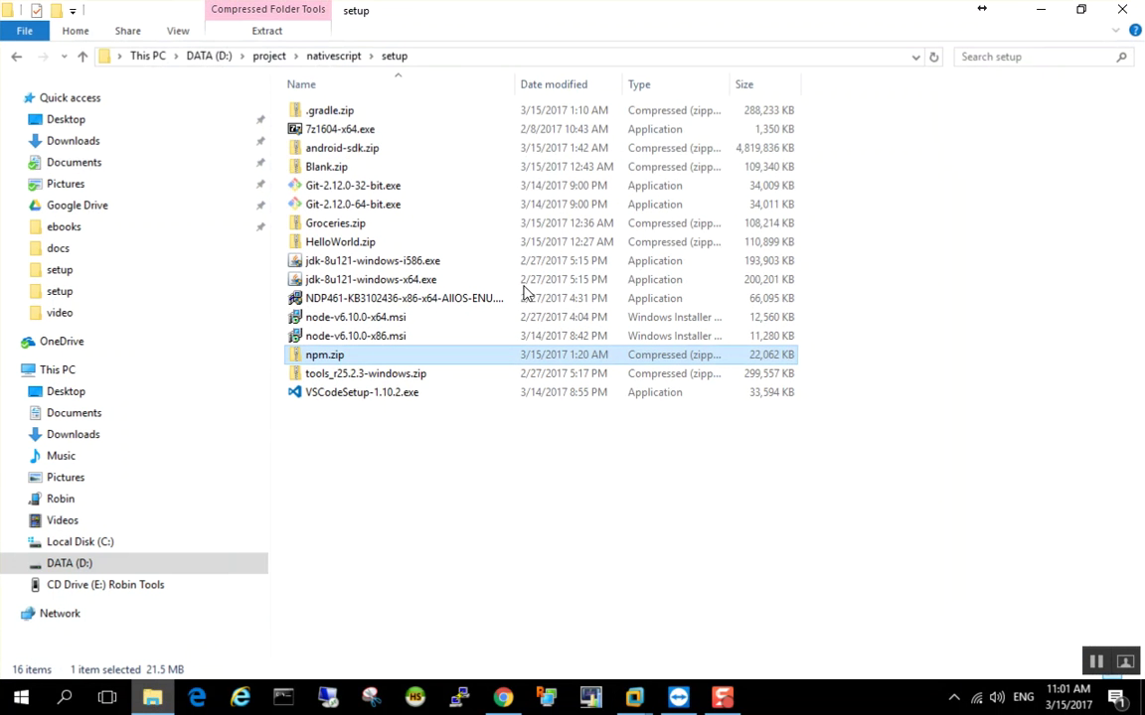
{"action": "left_click", "coordinate": [460, 138]}
{"action": "double_click", "coordinate": [458, 131]}
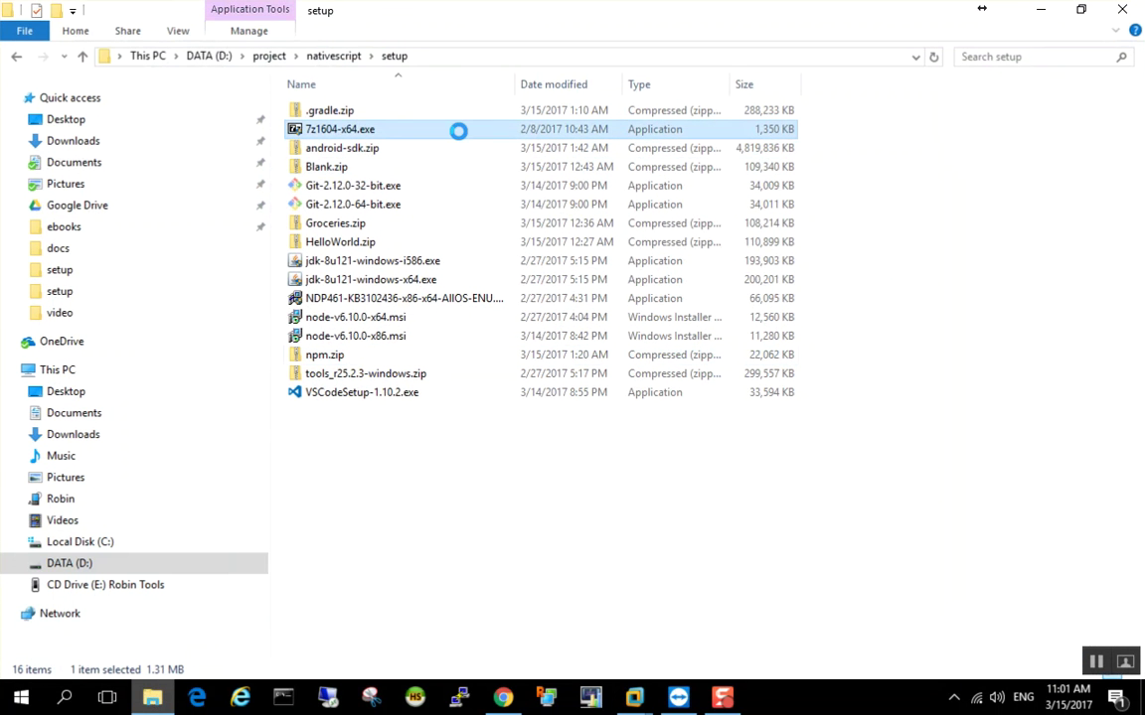
{"action": "right_click", "coordinate": [458, 130]}
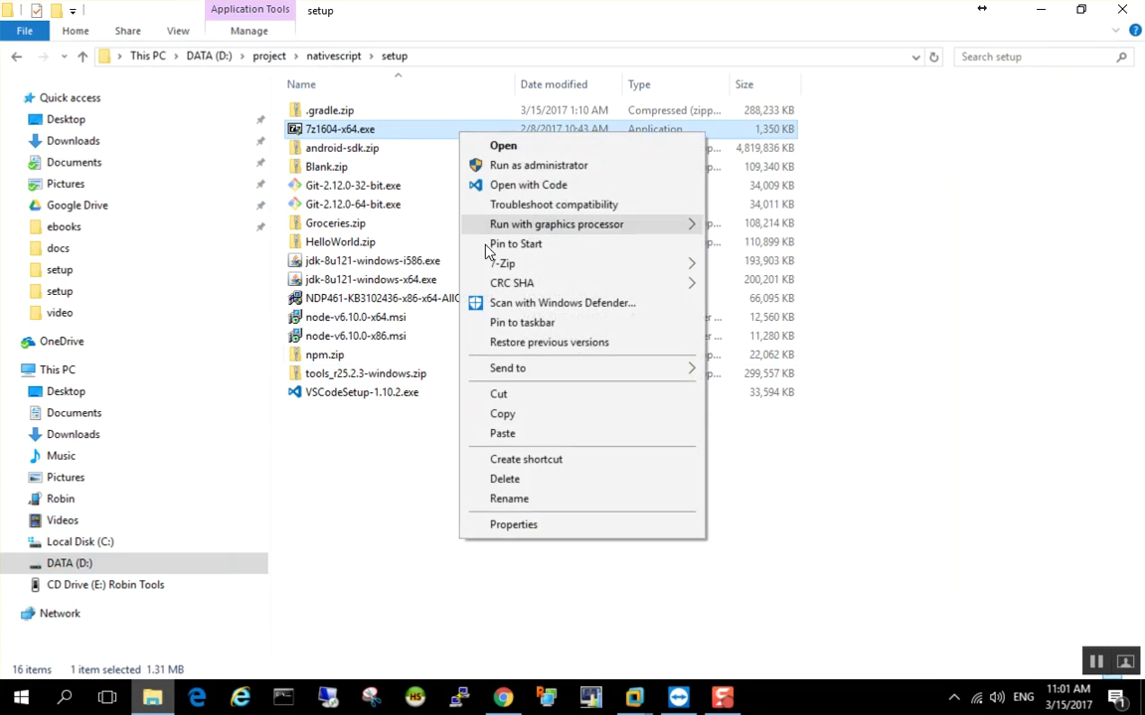
{"action": "left_click", "coordinate": [527, 417]}
{"action": "left_click_drag", "start_coordinate": [274, 129], "coordinate": [165, 709]}
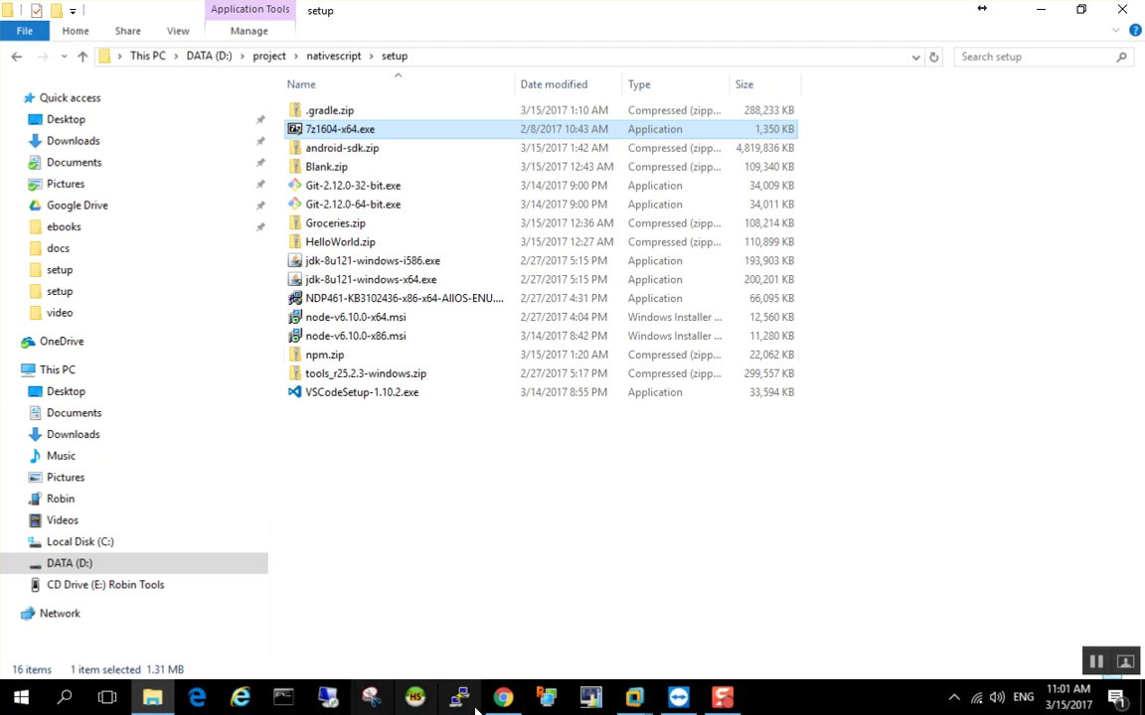
- Return to the virtual machine and paste 7z1604-x64.exe into the AppData\Roaming folder
{"action": "left_click", "coordinate": [634, 697]}
{"action": "left_click", "coordinate": [765, 597]}
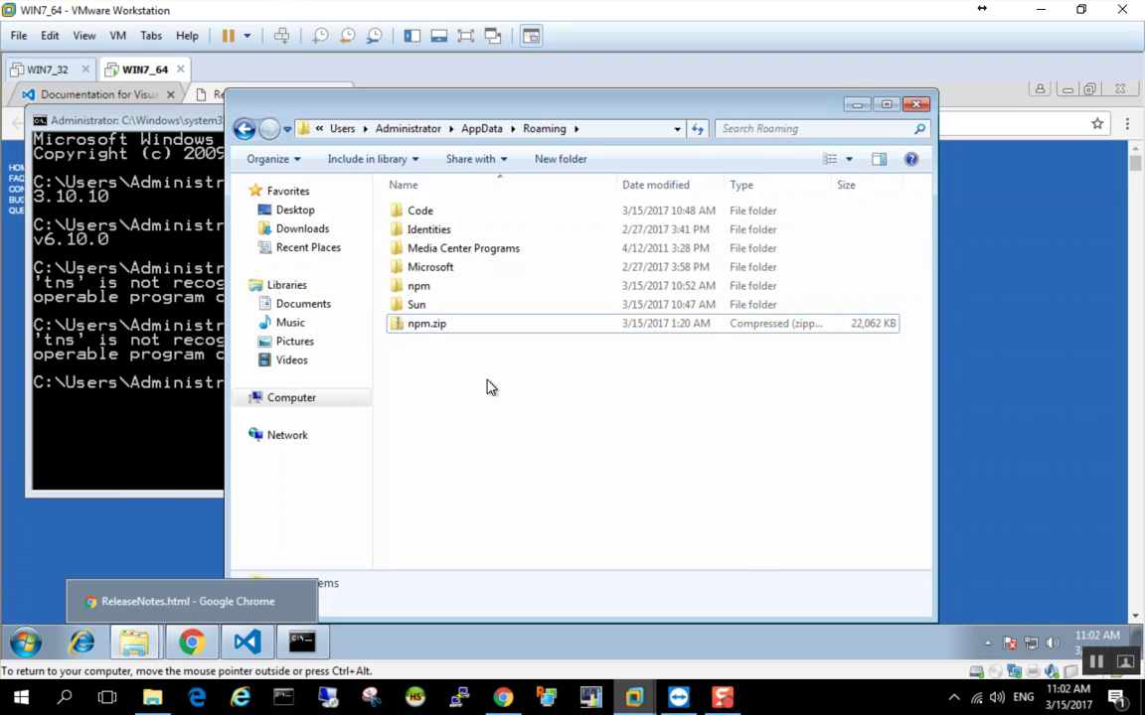
{"action": "right_click", "coordinate": [487, 386]}
{"action": "left_click", "coordinate": [530, 434]}
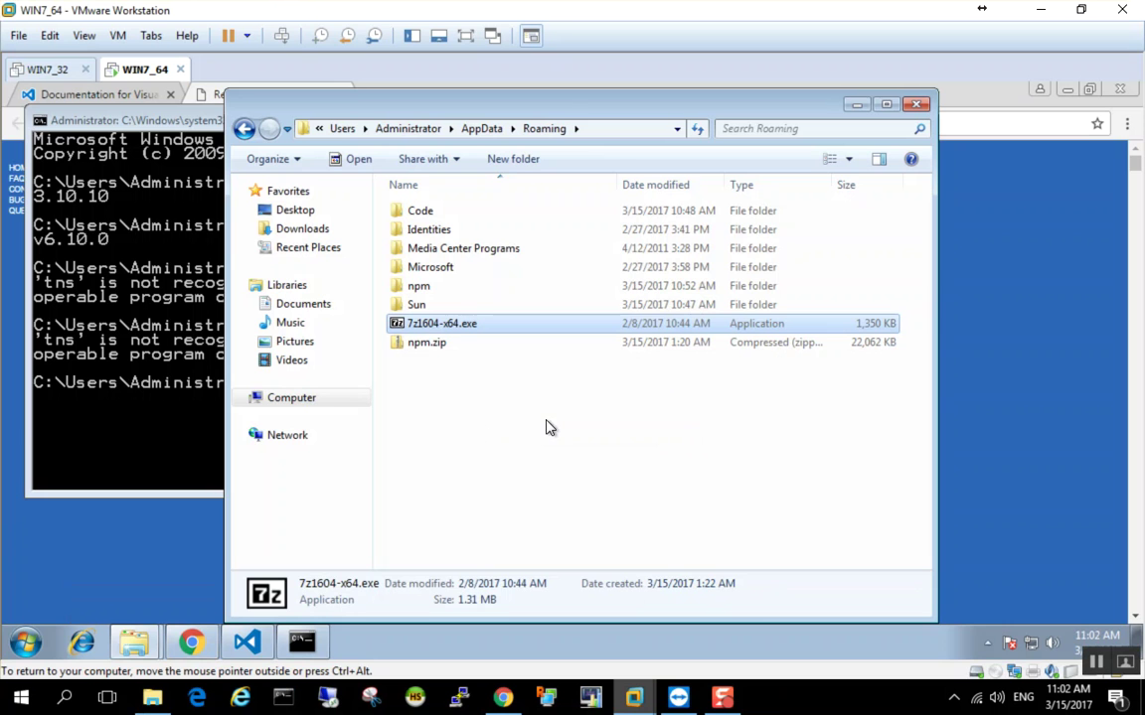
- Move 7z1604-x64.exe from the AppData\Roaming folder to the virtual machine's Desktop folder
{"action": "right_click", "coordinate": [478, 331]}
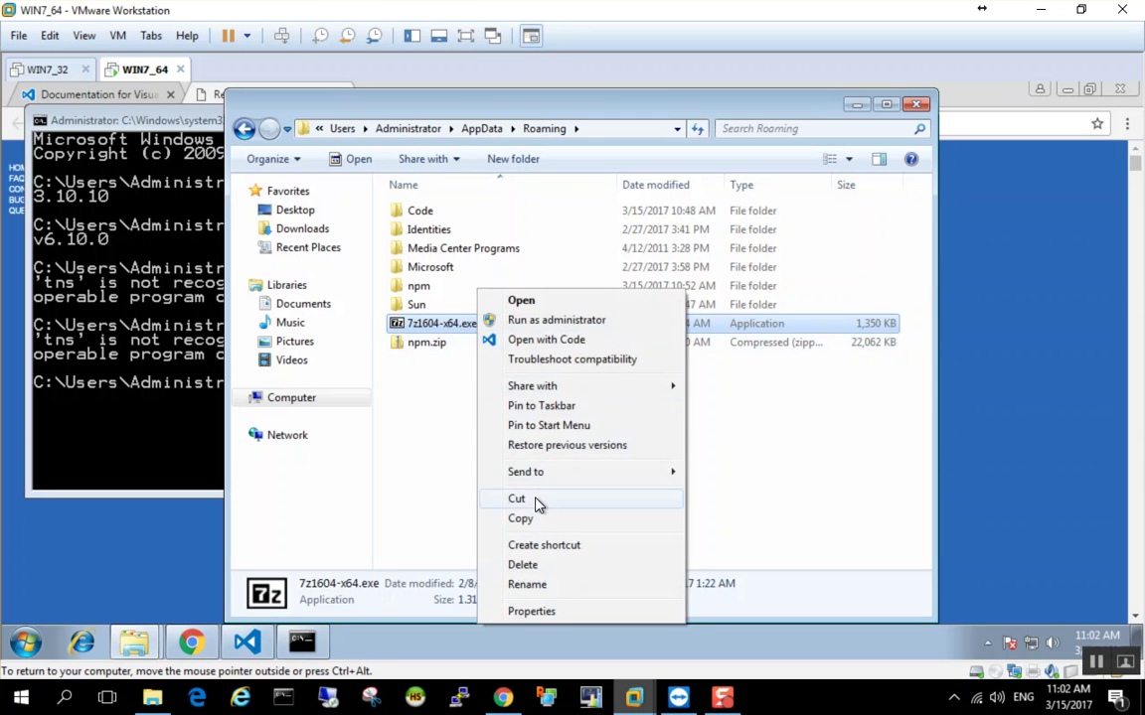
{"action": "left_click", "coordinate": [507, 498]}
{"action": "left_click", "coordinate": [296, 210]}
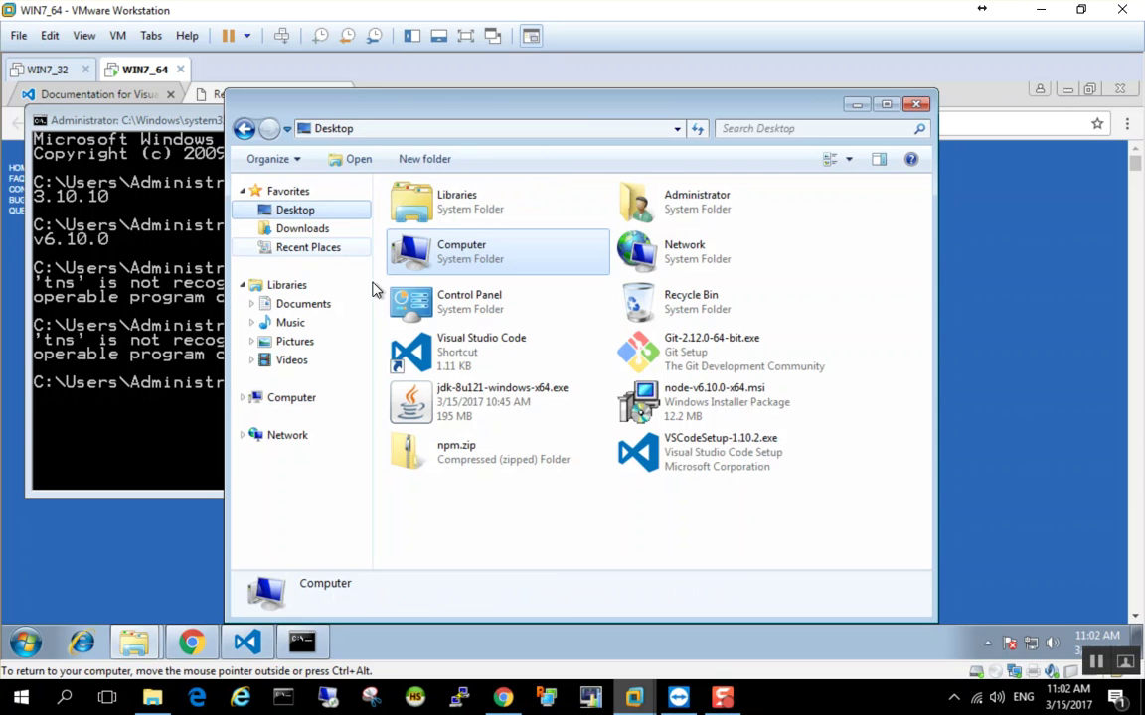
{"action": "right_click", "coordinate": [655, 545]}
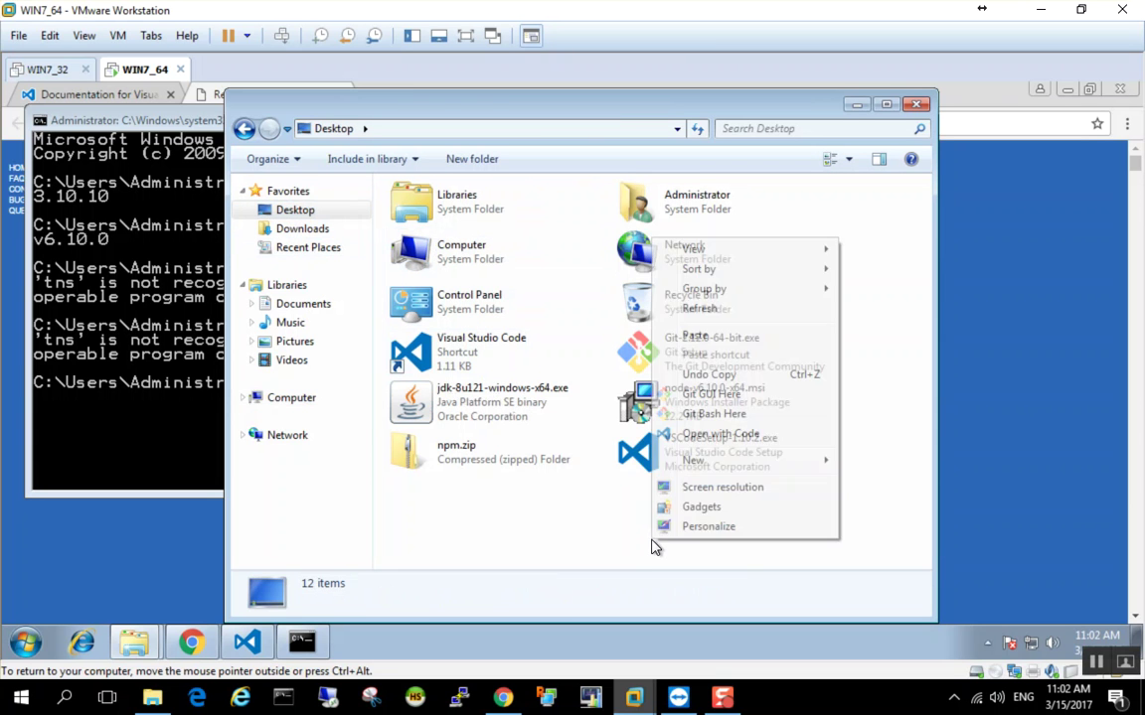
{"action": "left_click", "coordinate": [725, 337]}
- Install 7-Zip 16.04 (x64) into C:\Program Files\7-Zip\ from the Desktop installer and close the setup
{"action": "double_click", "coordinate": [469, 506]}
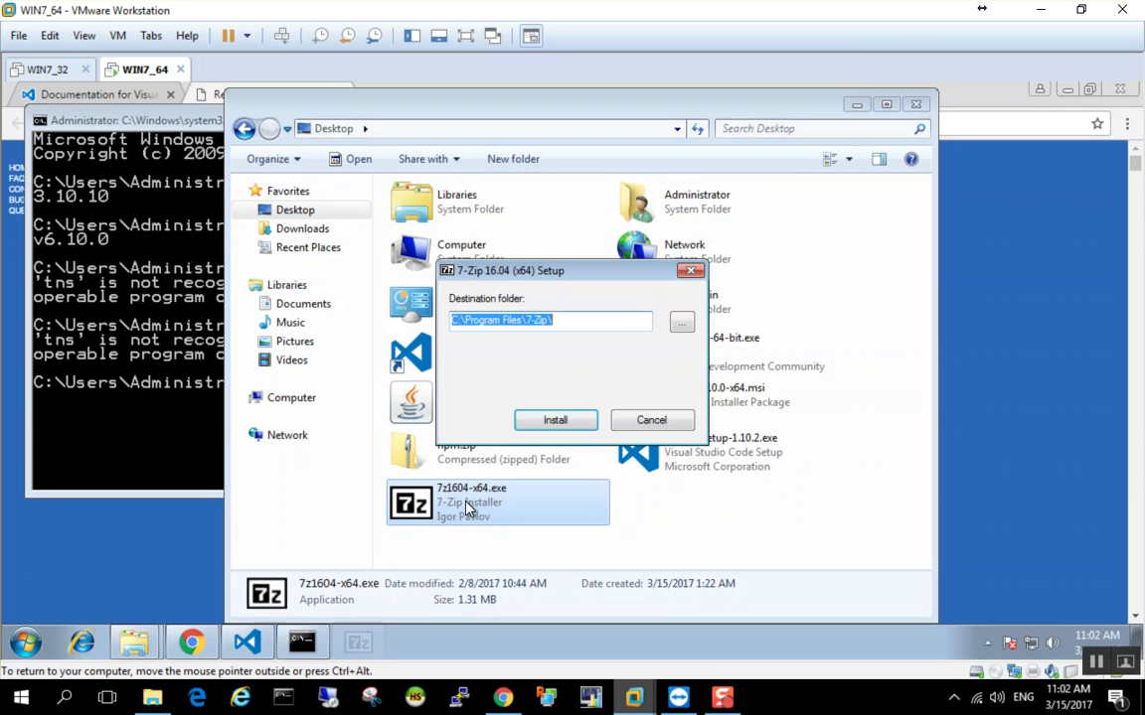
{"action": "left_click", "coordinate": [562, 421]}
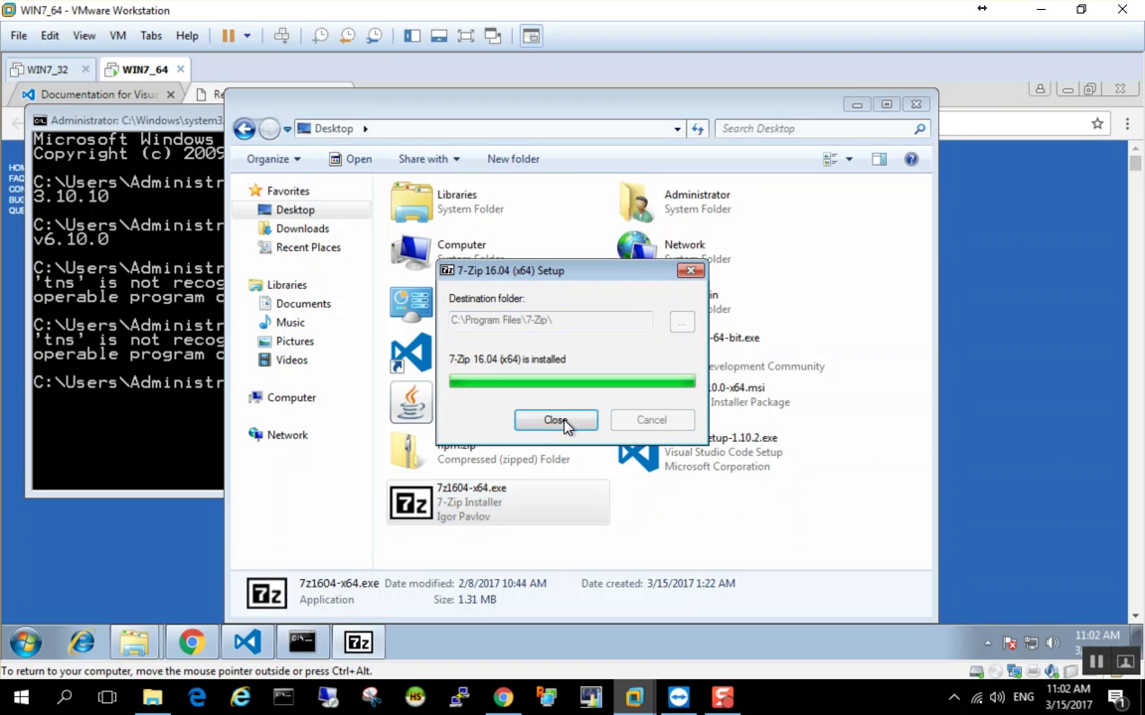
{"action": "left_click", "coordinate": [554, 420]}
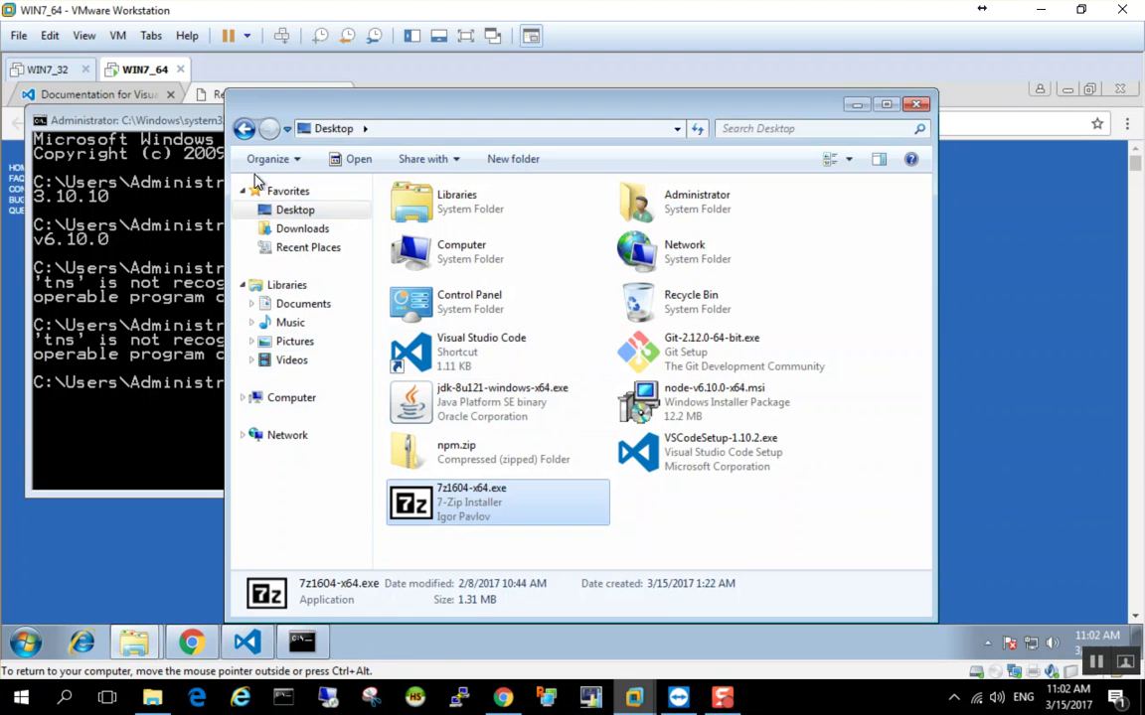
- Go back to the AppData\Roaming folder and extract npm.zip there with 7-Zip's Extract Here
{"action": "left_click", "coordinate": [134, 641]}
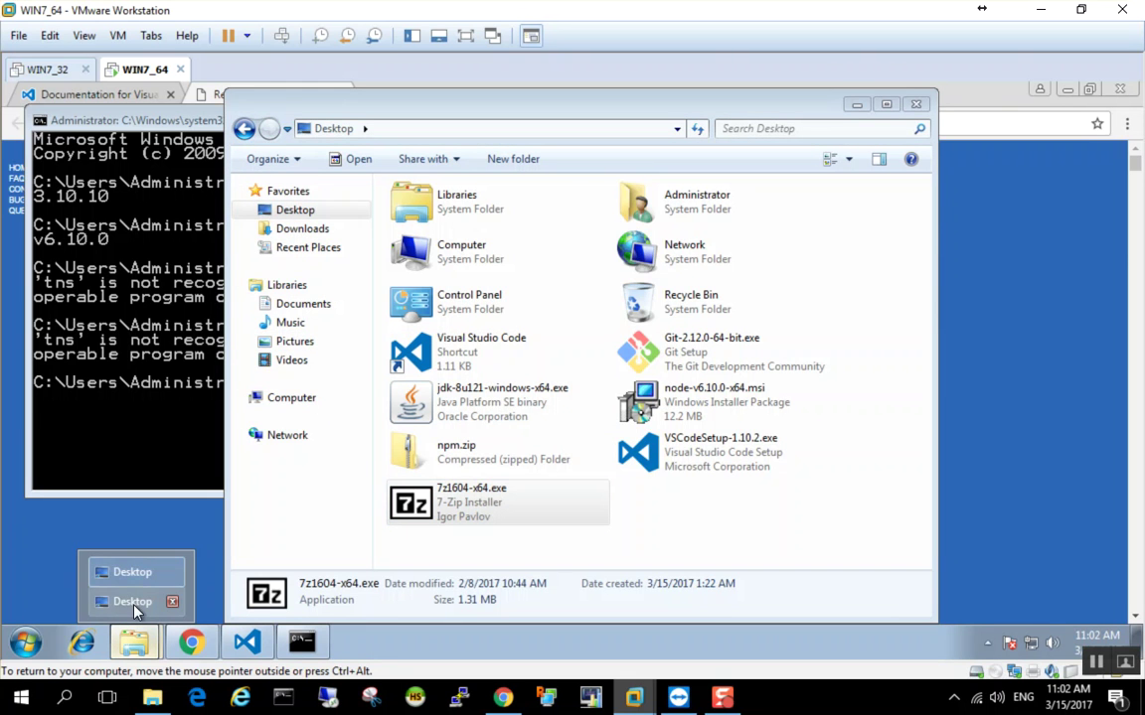
{"action": "left_click", "coordinate": [242, 130]}
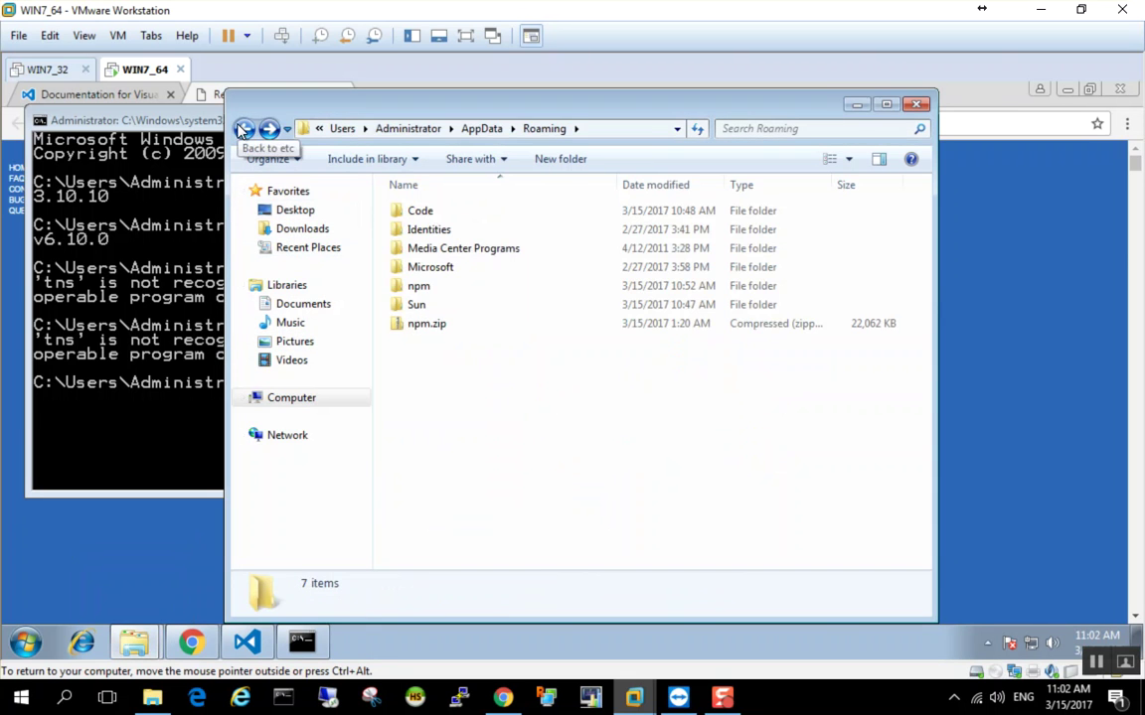
{"action": "left_click", "coordinate": [397, 324]}
{"action": "right_click", "coordinate": [407, 326]}
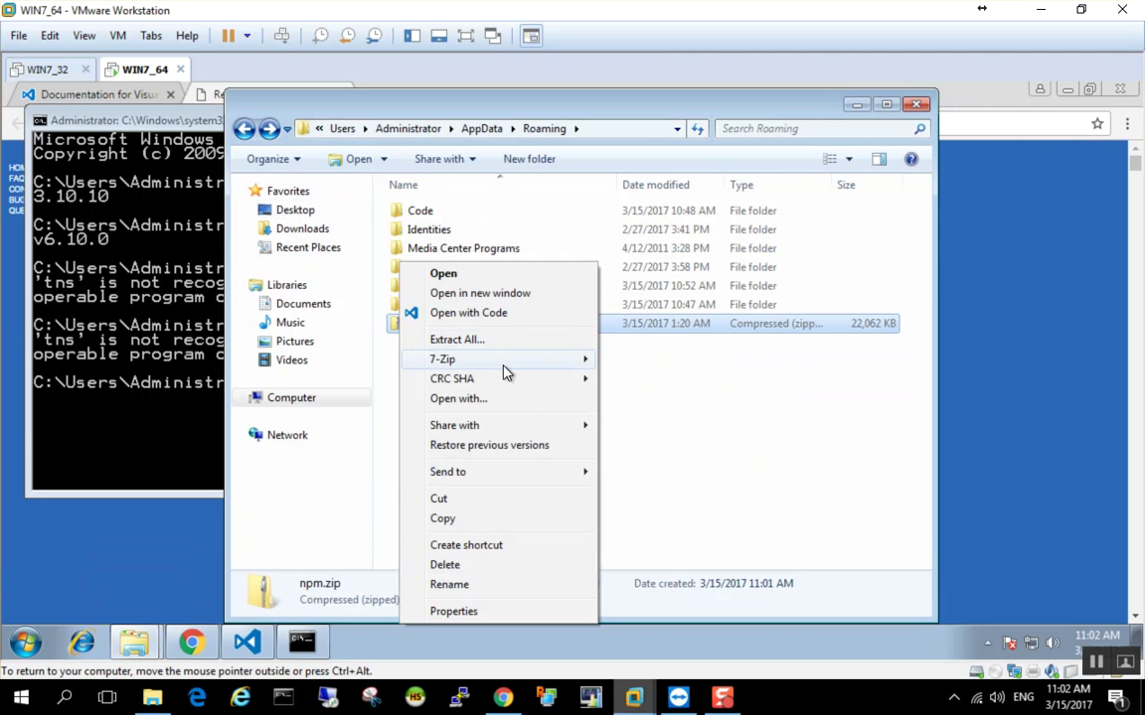
{"action": "mouse_move", "coordinate": [498, 363]}
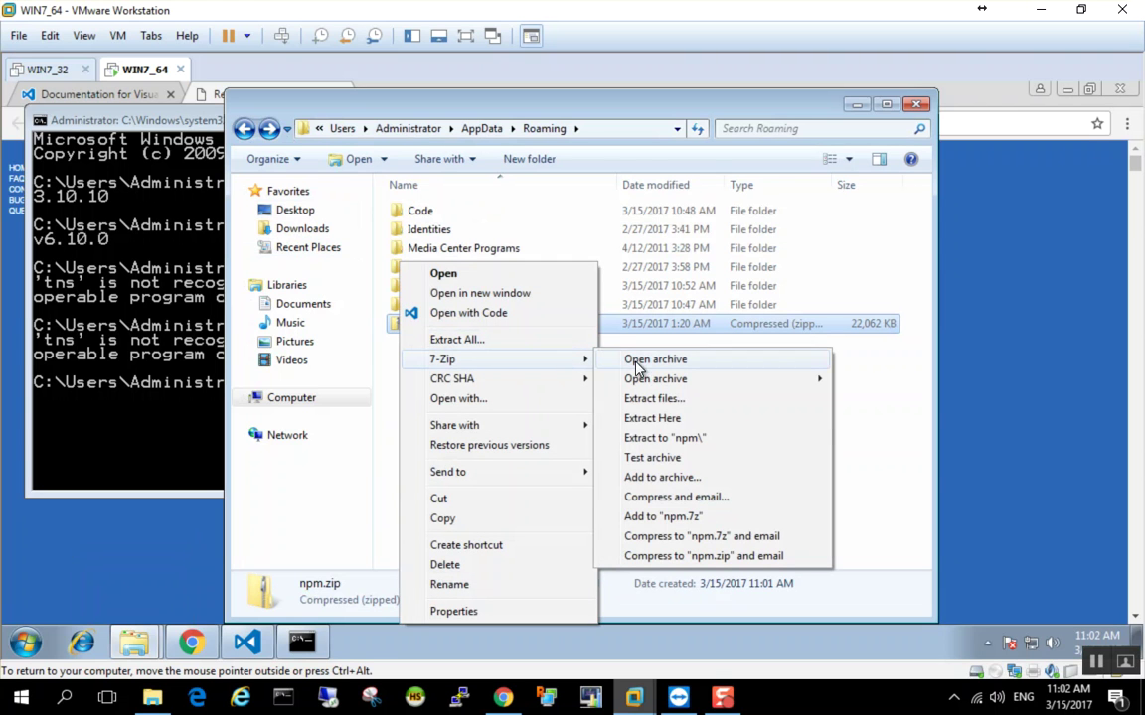
{"action": "left_click", "coordinate": [702, 425]}
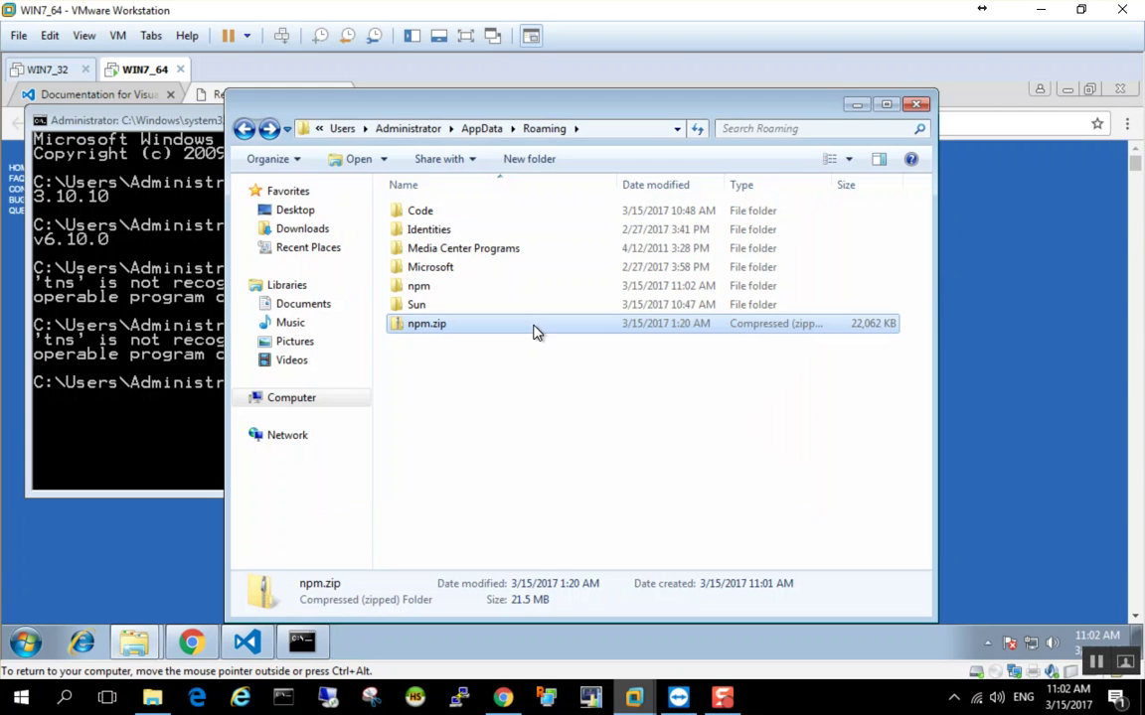
- Open the npm folder in AppData\Roaming and examine its extracted contents
{"action": "double_click", "coordinate": [434, 292]}
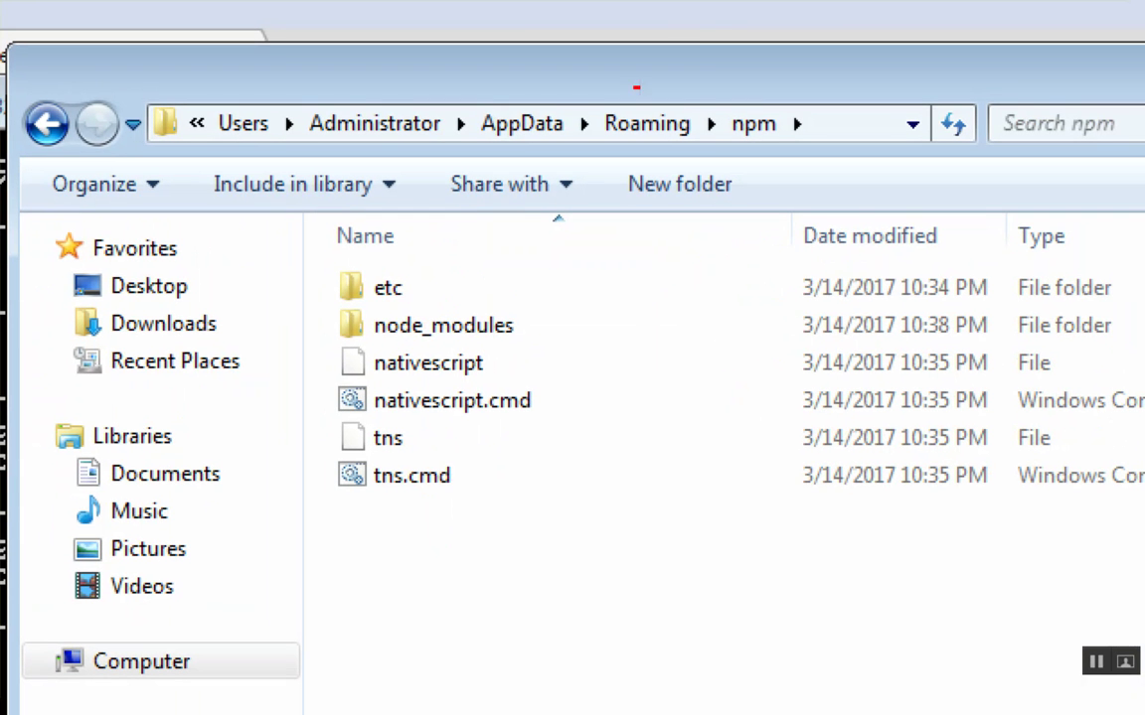
{"action": "left_click_drag", "start_coordinate": [719, 146], "coordinate": [785, 144]}
{"action": "mouse_move", "coordinate": [320, 264]}
{"action": "left_mouse_down"}
{"action": "mouse_move", "coordinate": [305, 424]}
{"action": "mouse_move", "coordinate": [312, 524]}
{"action": "left_mouse_up"}
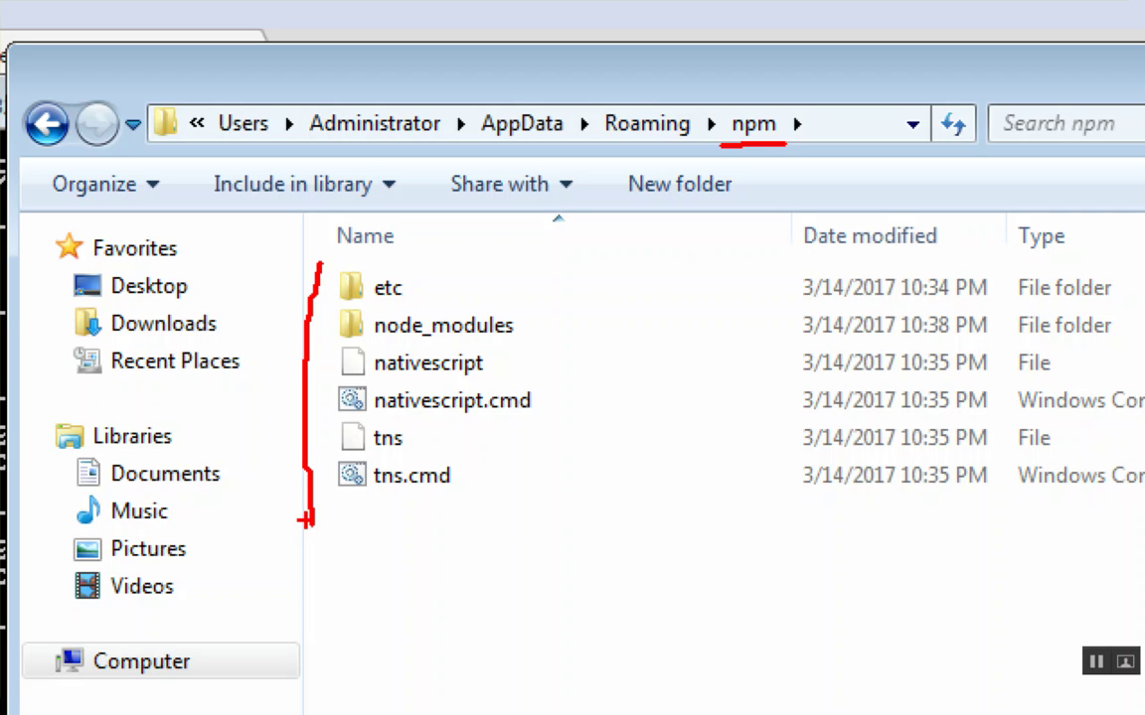
{"action": "left_click_drag", "start_coordinate": [304, 519], "coordinate": [311, 526]}
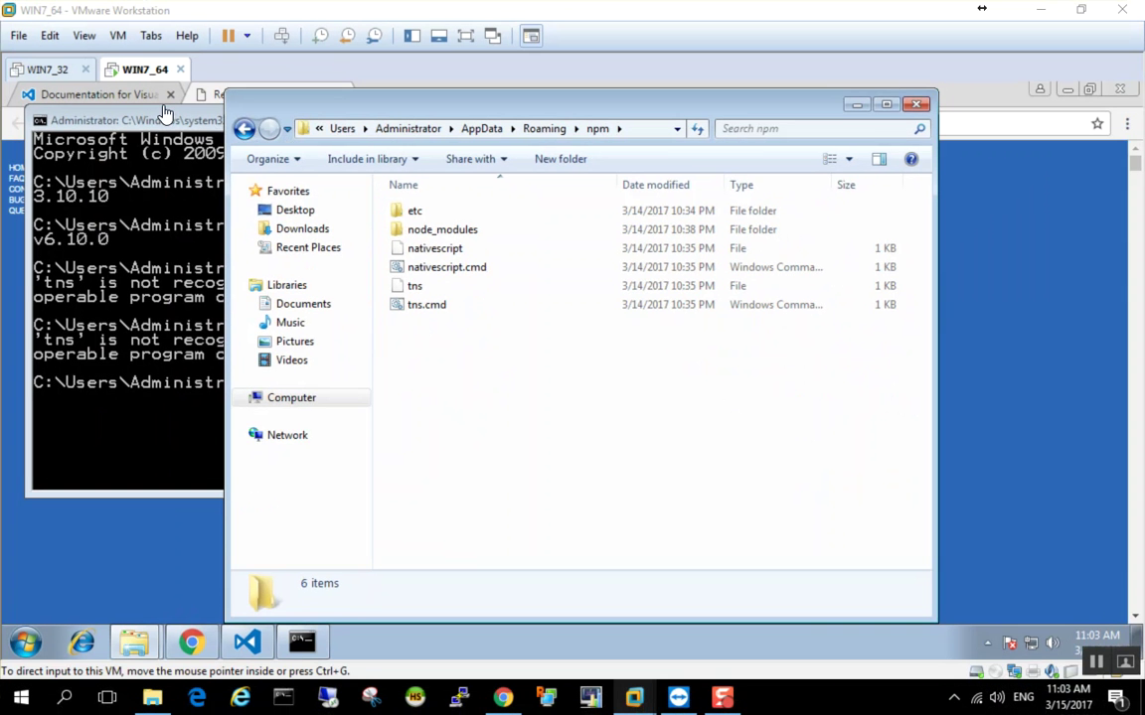
- Run tns --version again in the open Command Prompt to check the NativeScript CLI version
{"action": "left_click", "coordinate": [191, 120]}
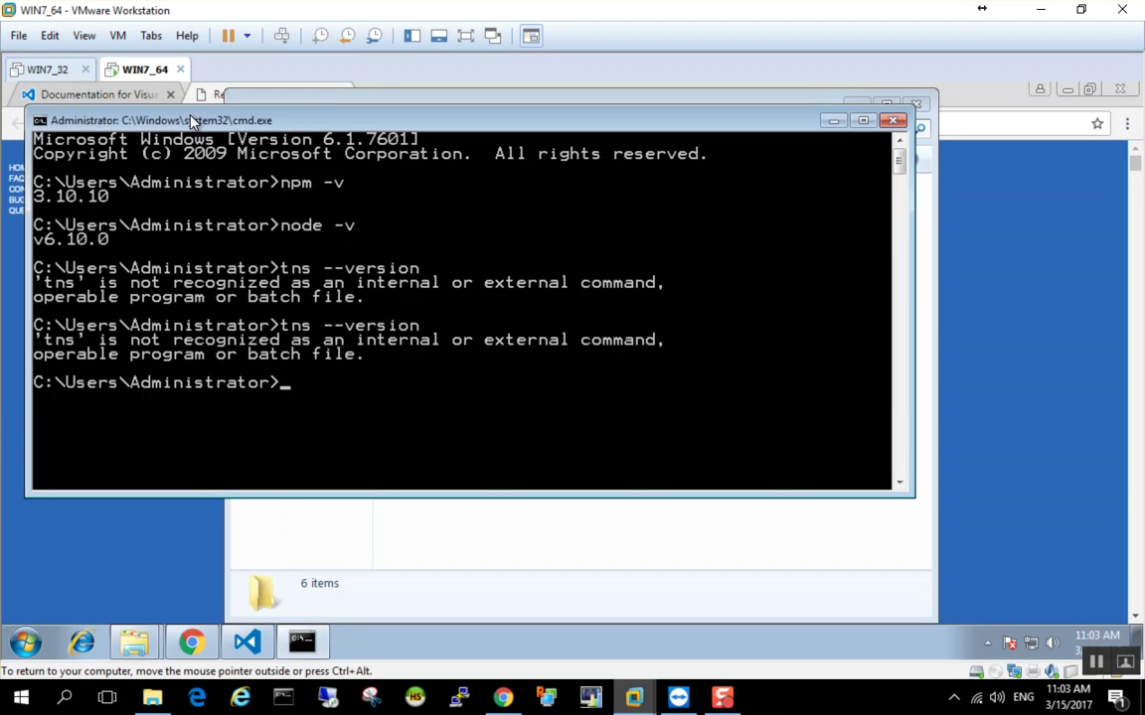
{"action": "key", "text": "Up"}
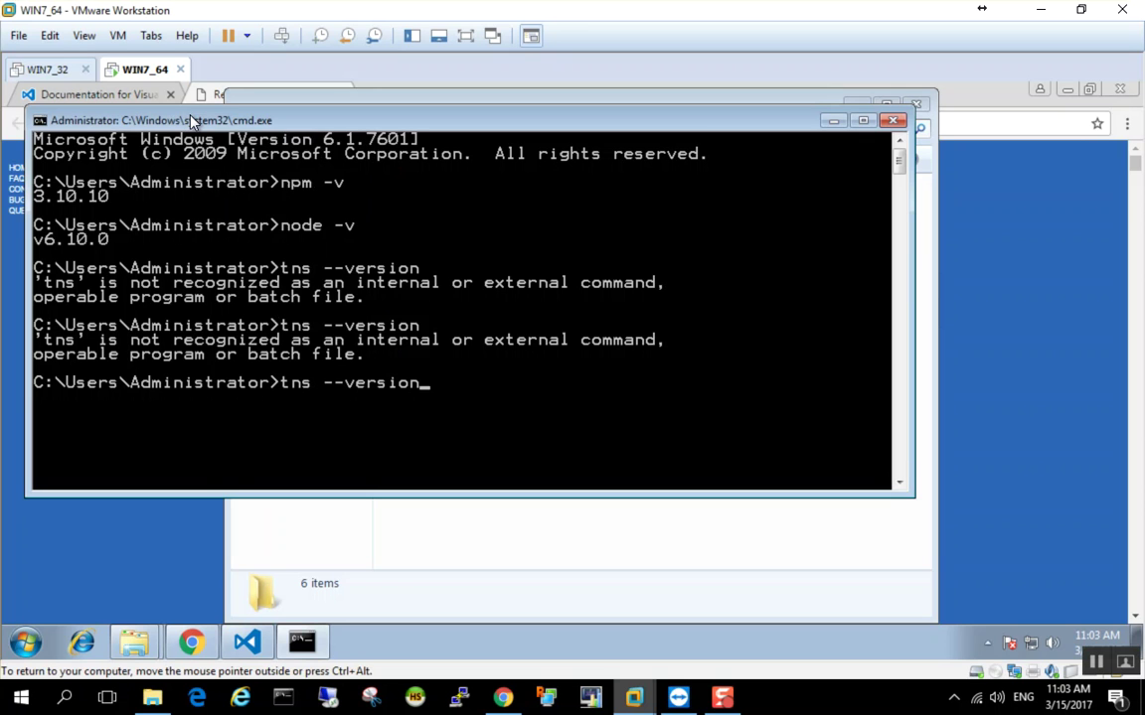
{"action": "key", "text": "Return"}
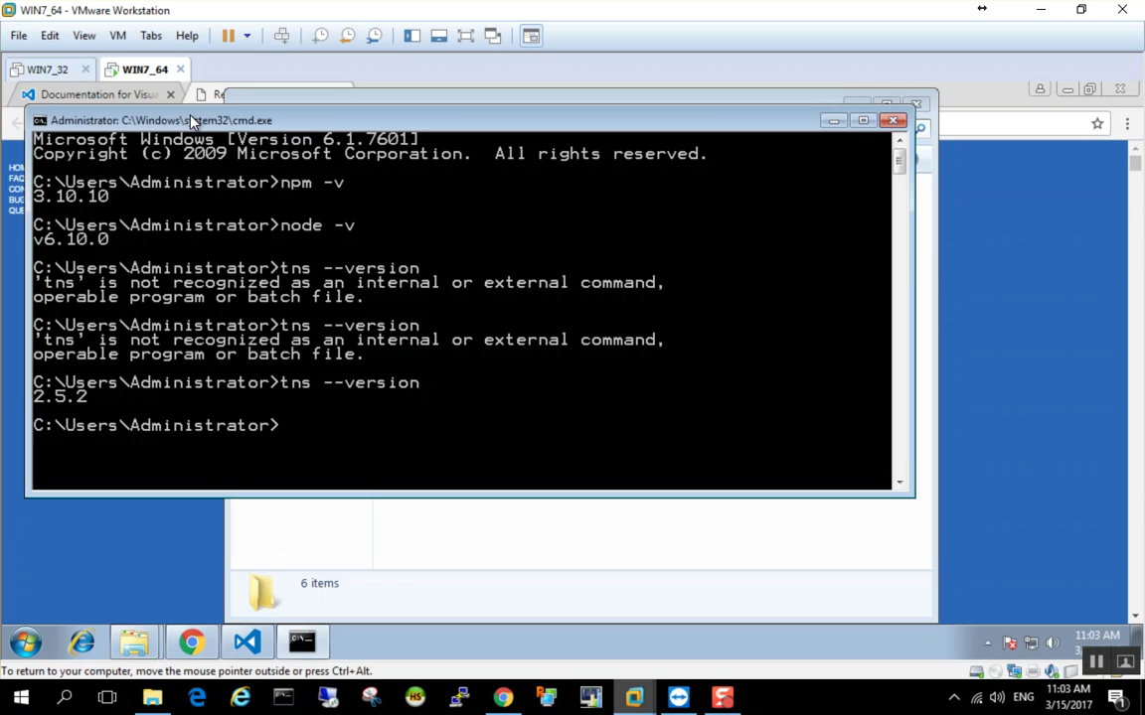